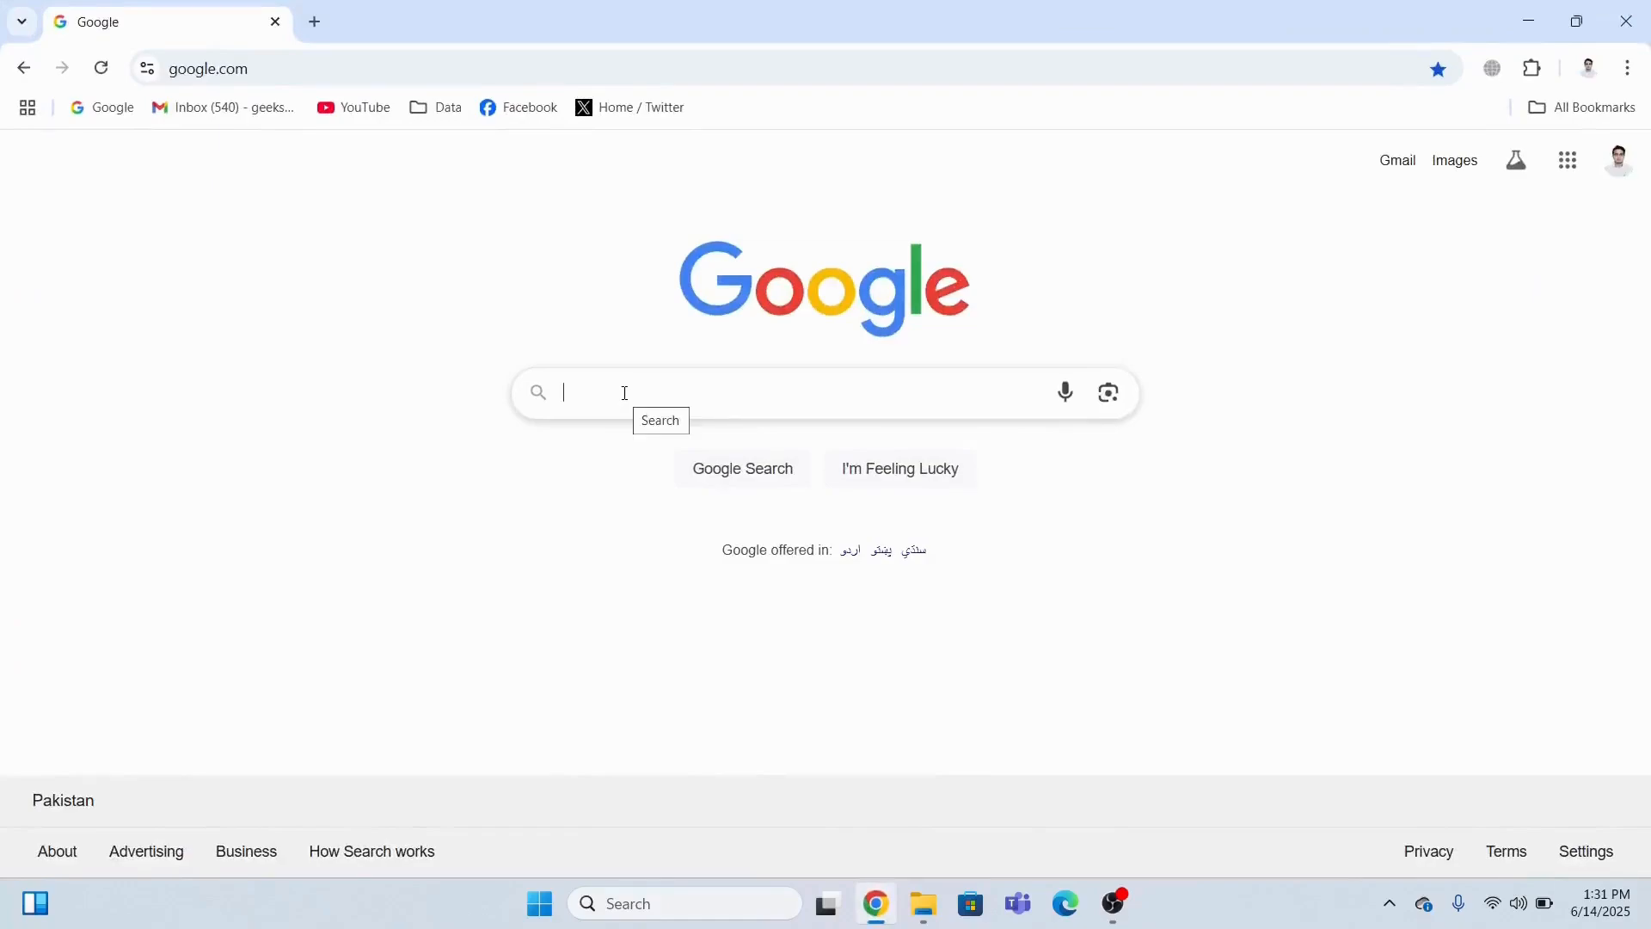
# Search Google for 'download windows 11' and bring up options for Microsoft's Download Windows 11 result.
pyautogui.write('d')
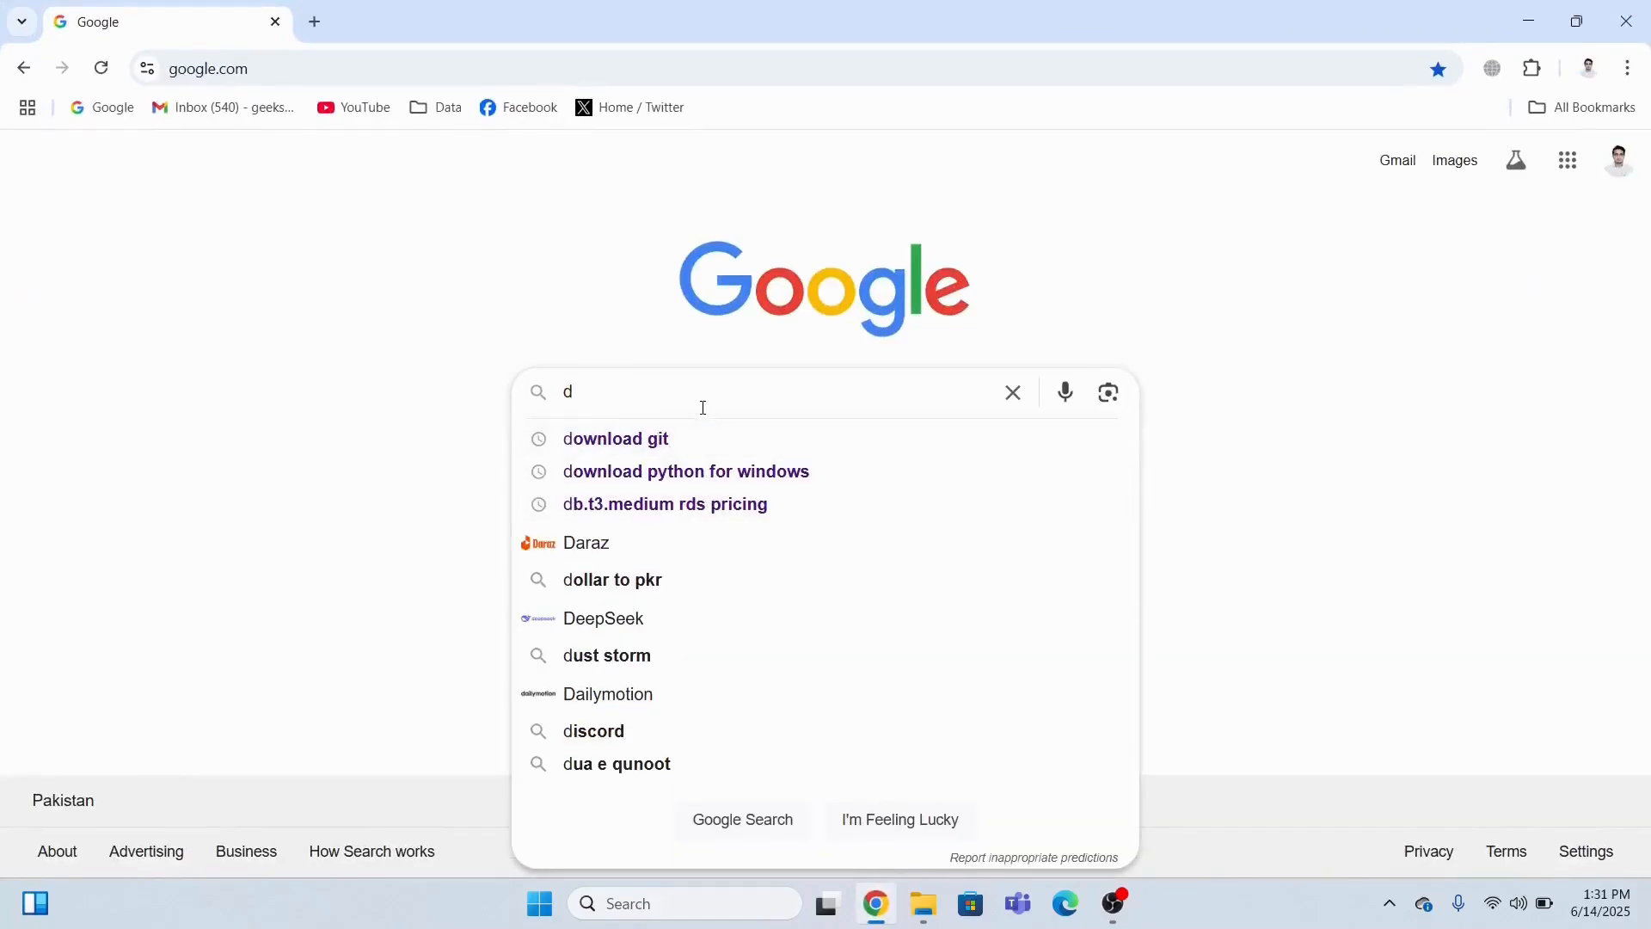
pyautogui.write('ownl')
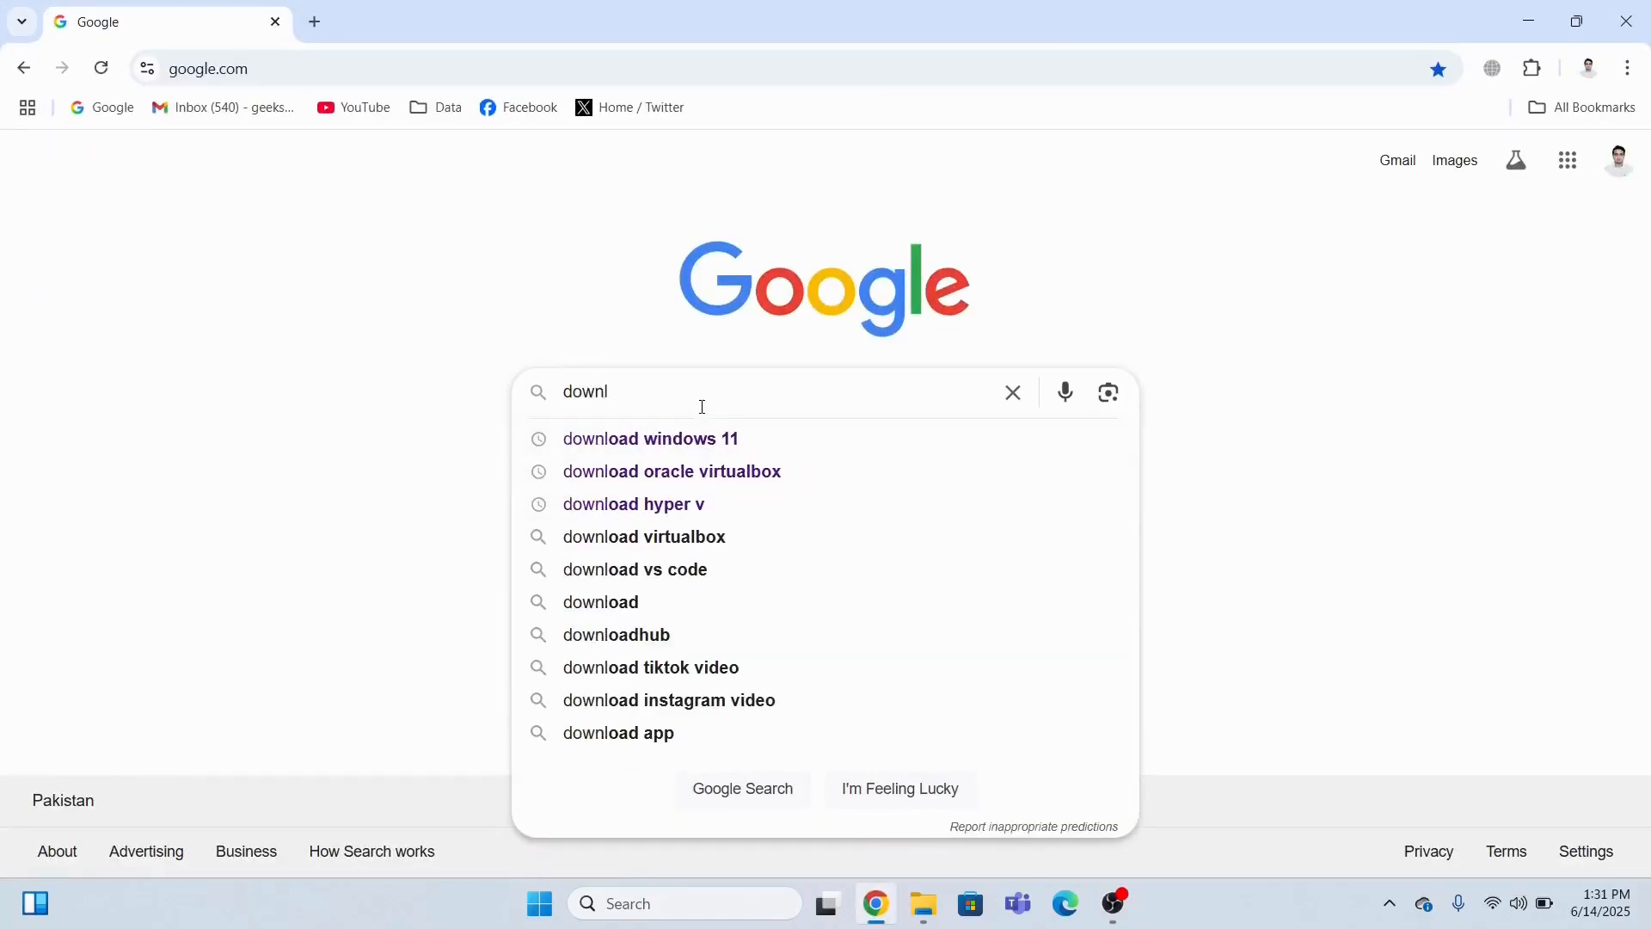
pyautogui.press('Down')
pyautogui.press('Return')
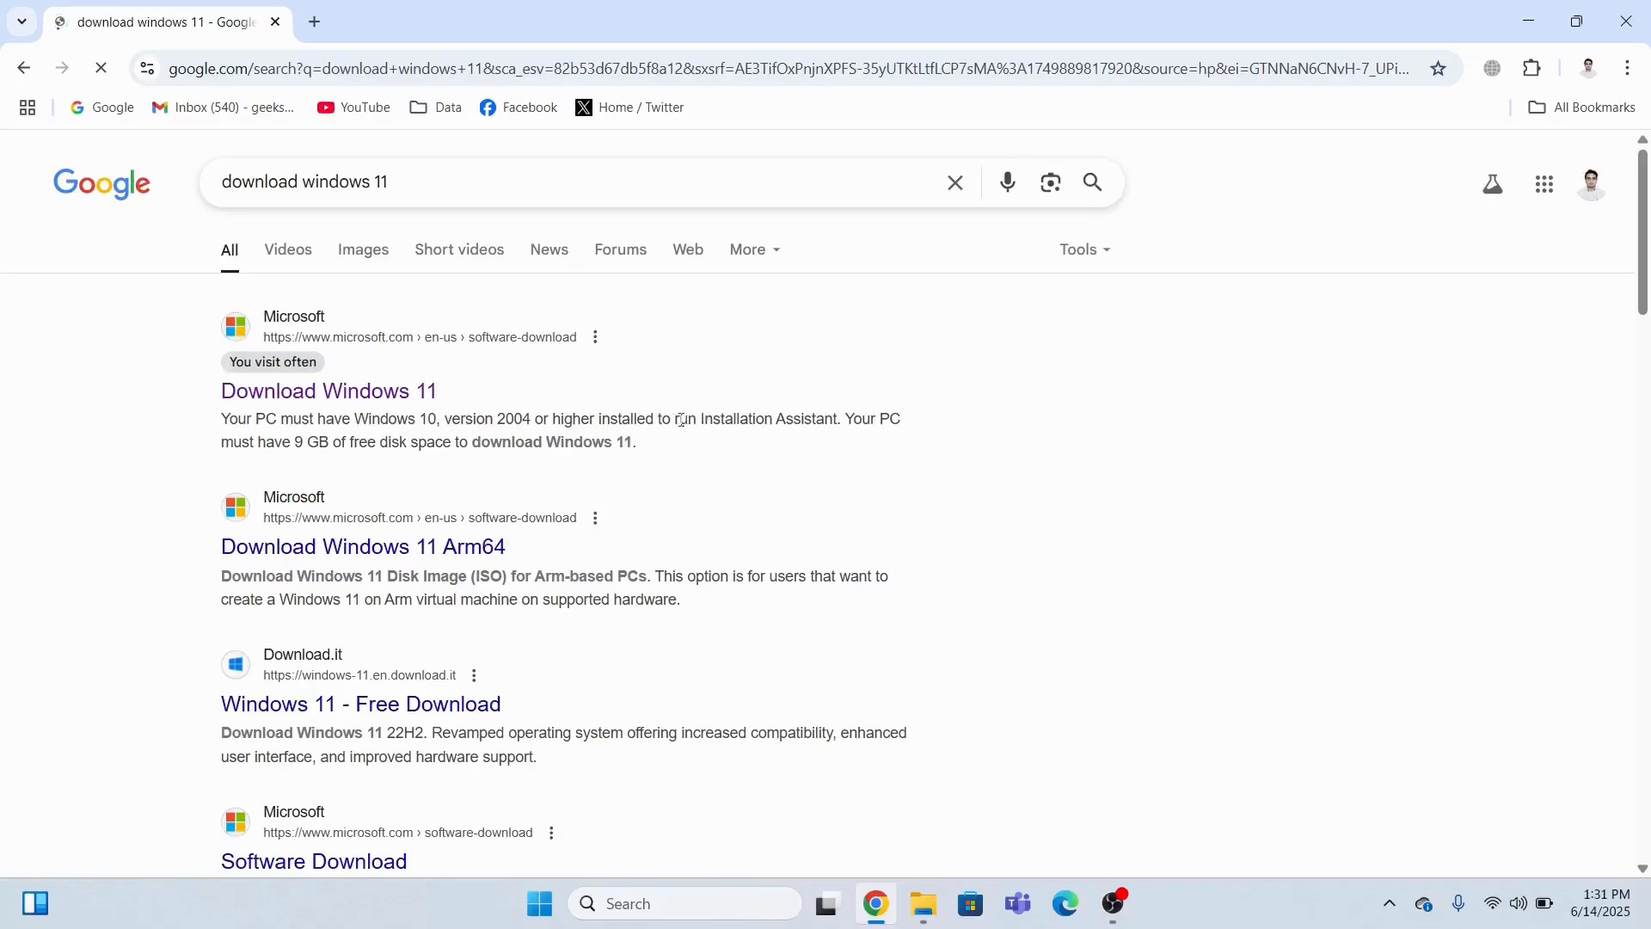
pyautogui.rightClick(404, 401)
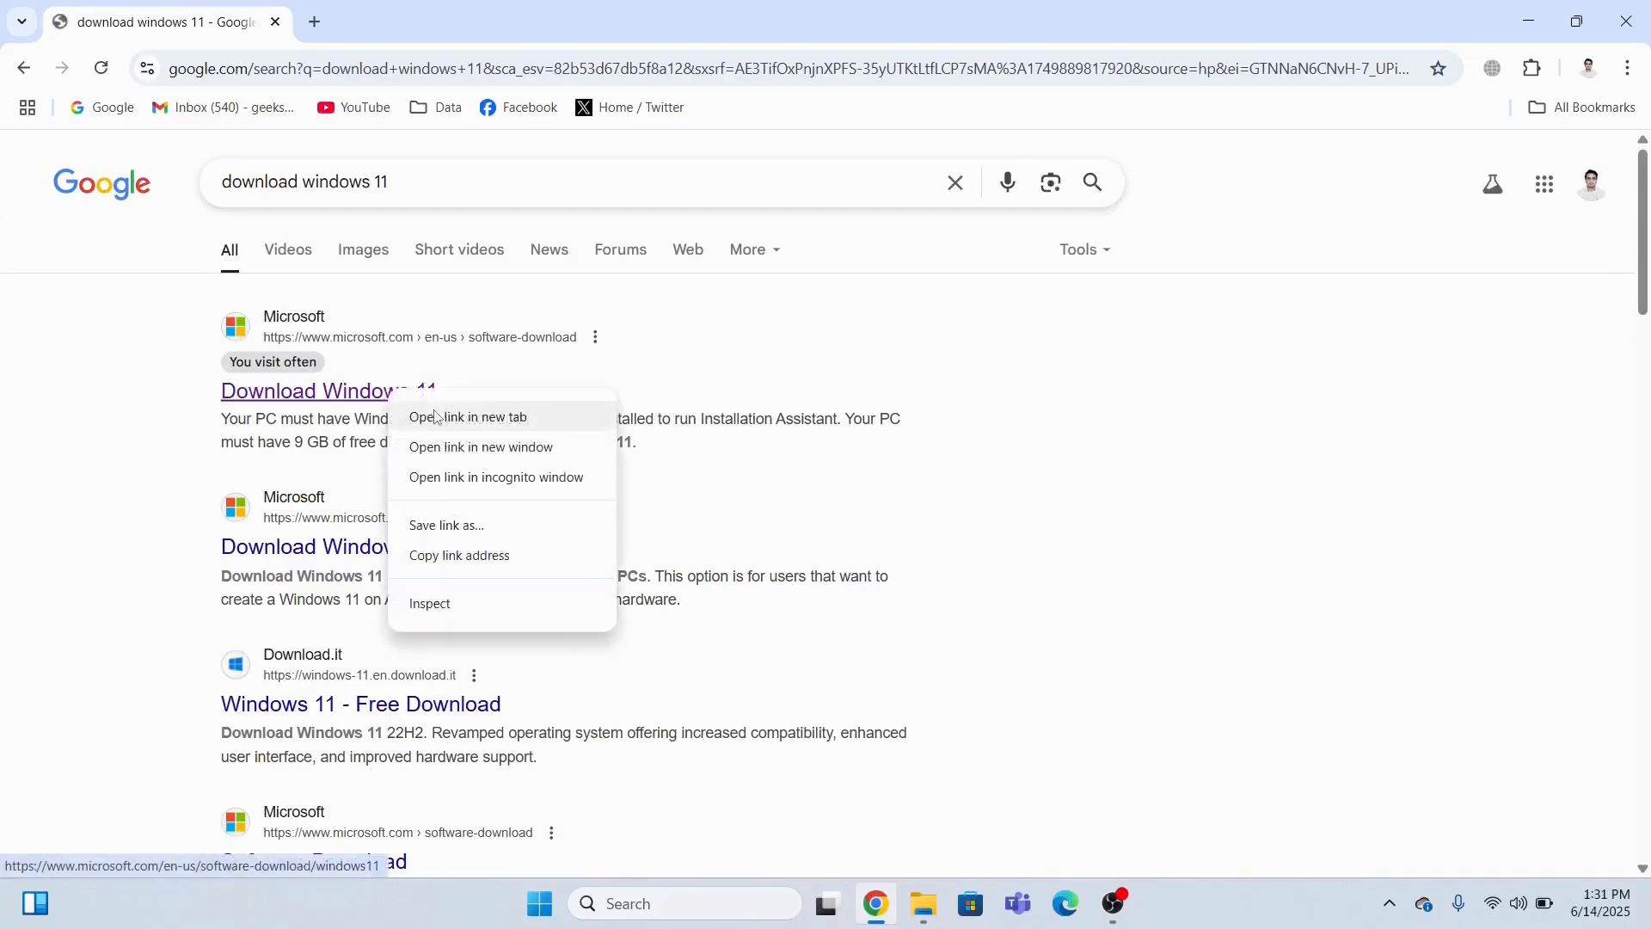
# Open Microsoft's Download Windows 11 page in a new tab and confirm the multi-edition x64 ISO.
pyautogui.click(436, 417)
pyautogui.click(404, 21)
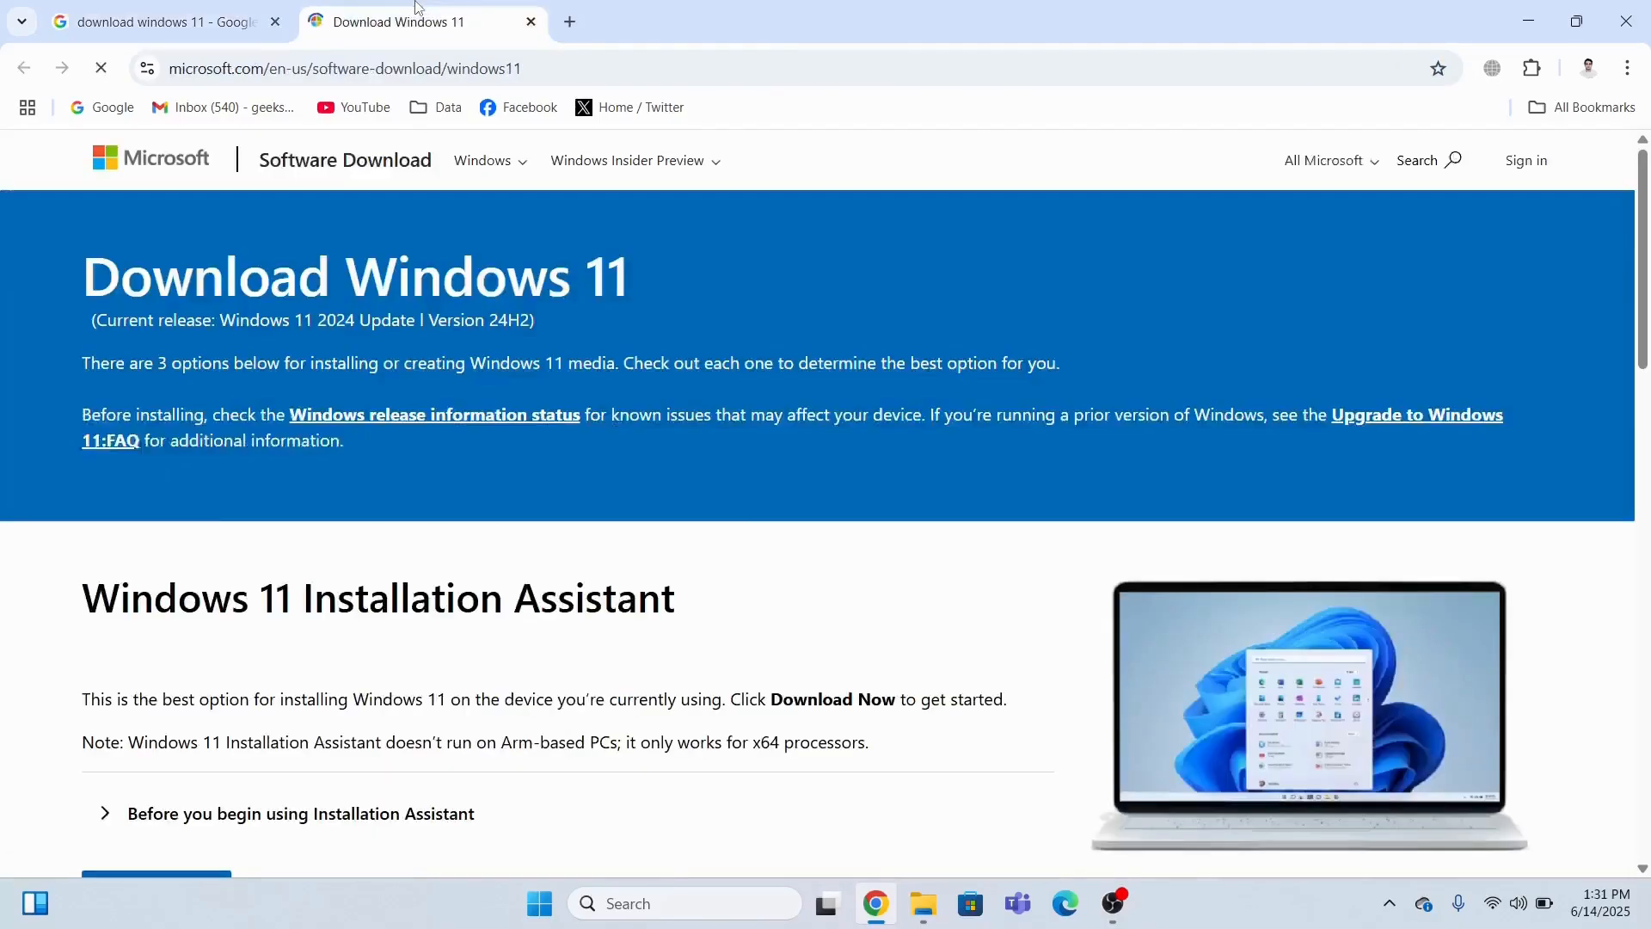
pyautogui.scroll(-10, 863, 339)
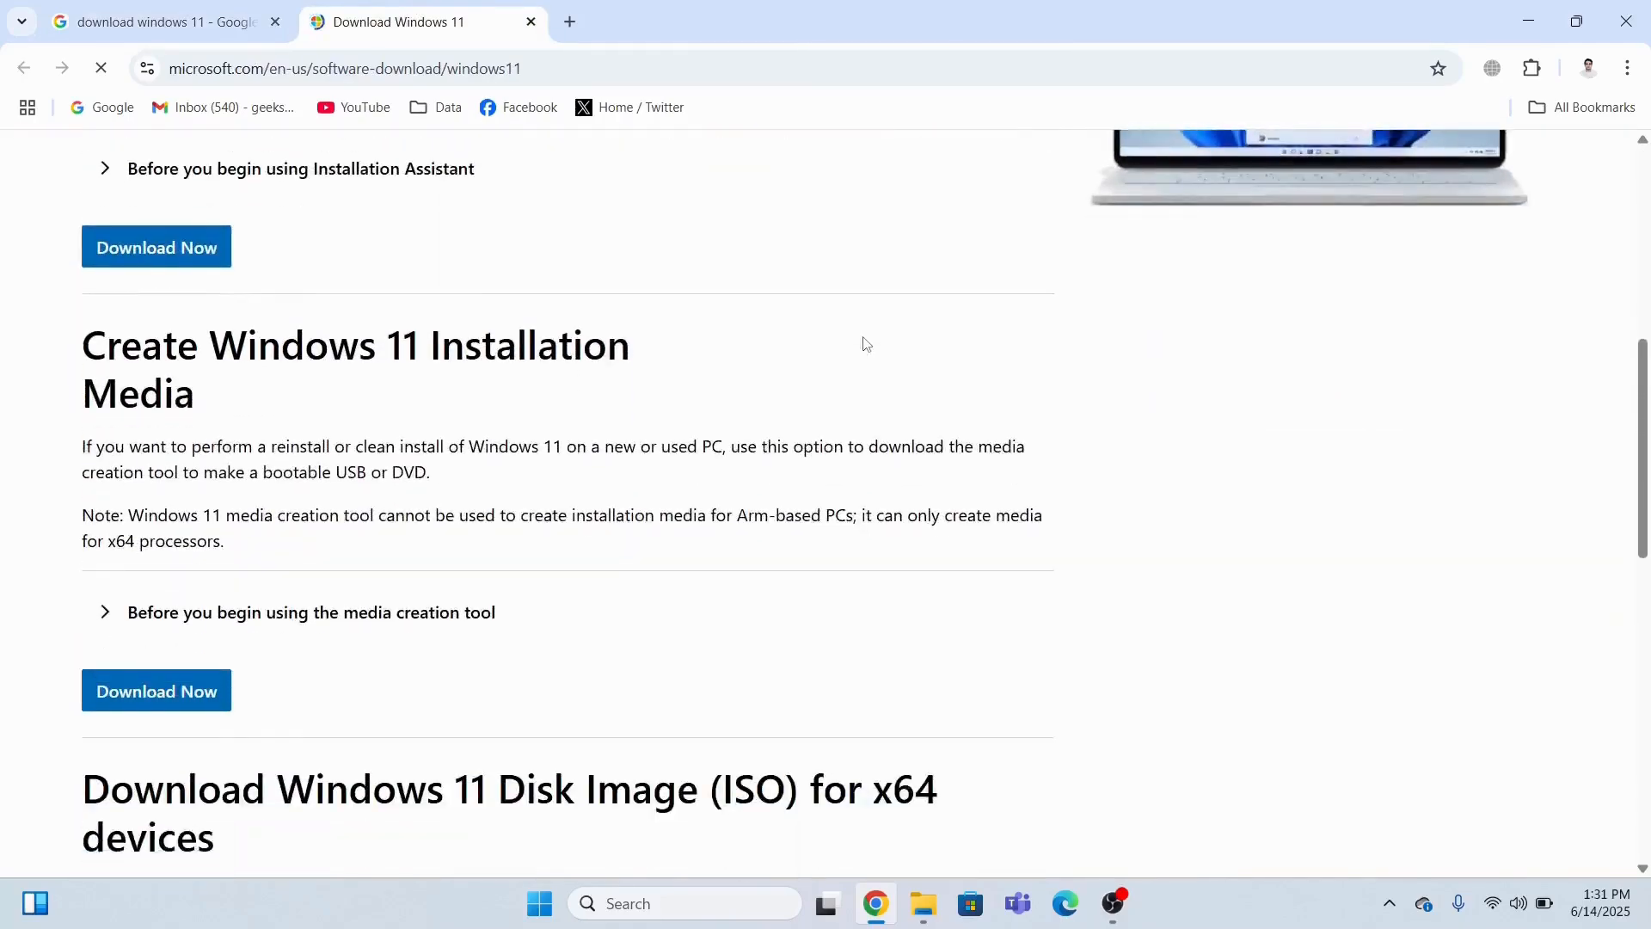
pyautogui.scroll(-1, 866, 344)
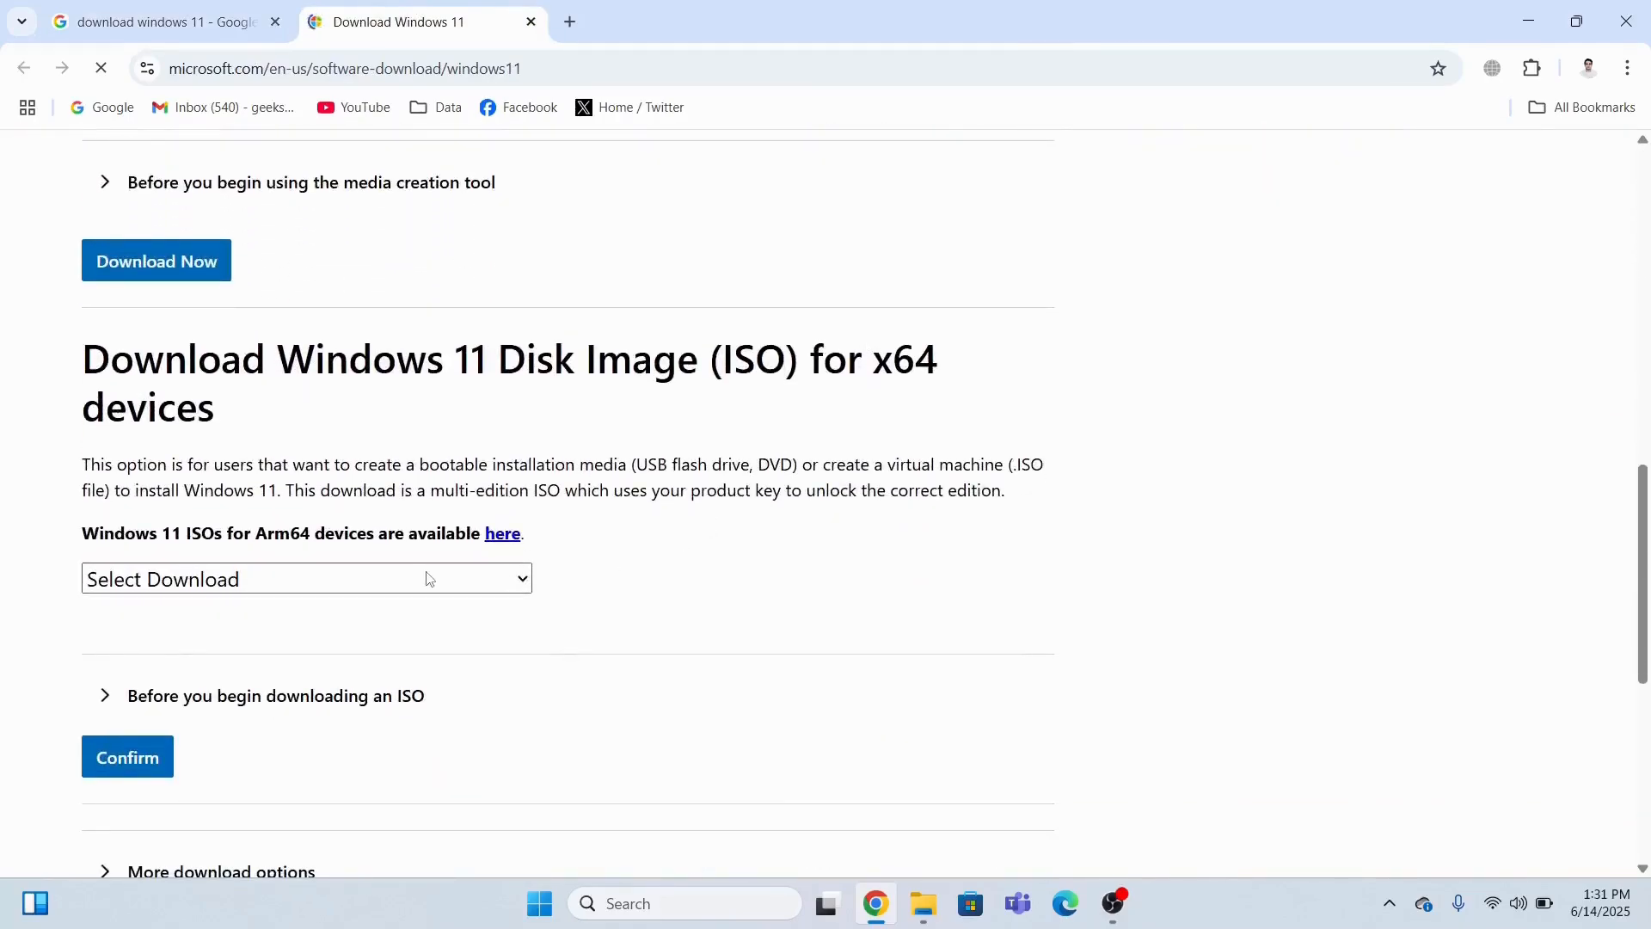
pyautogui.click(425, 580)
pyautogui.click(339, 649)
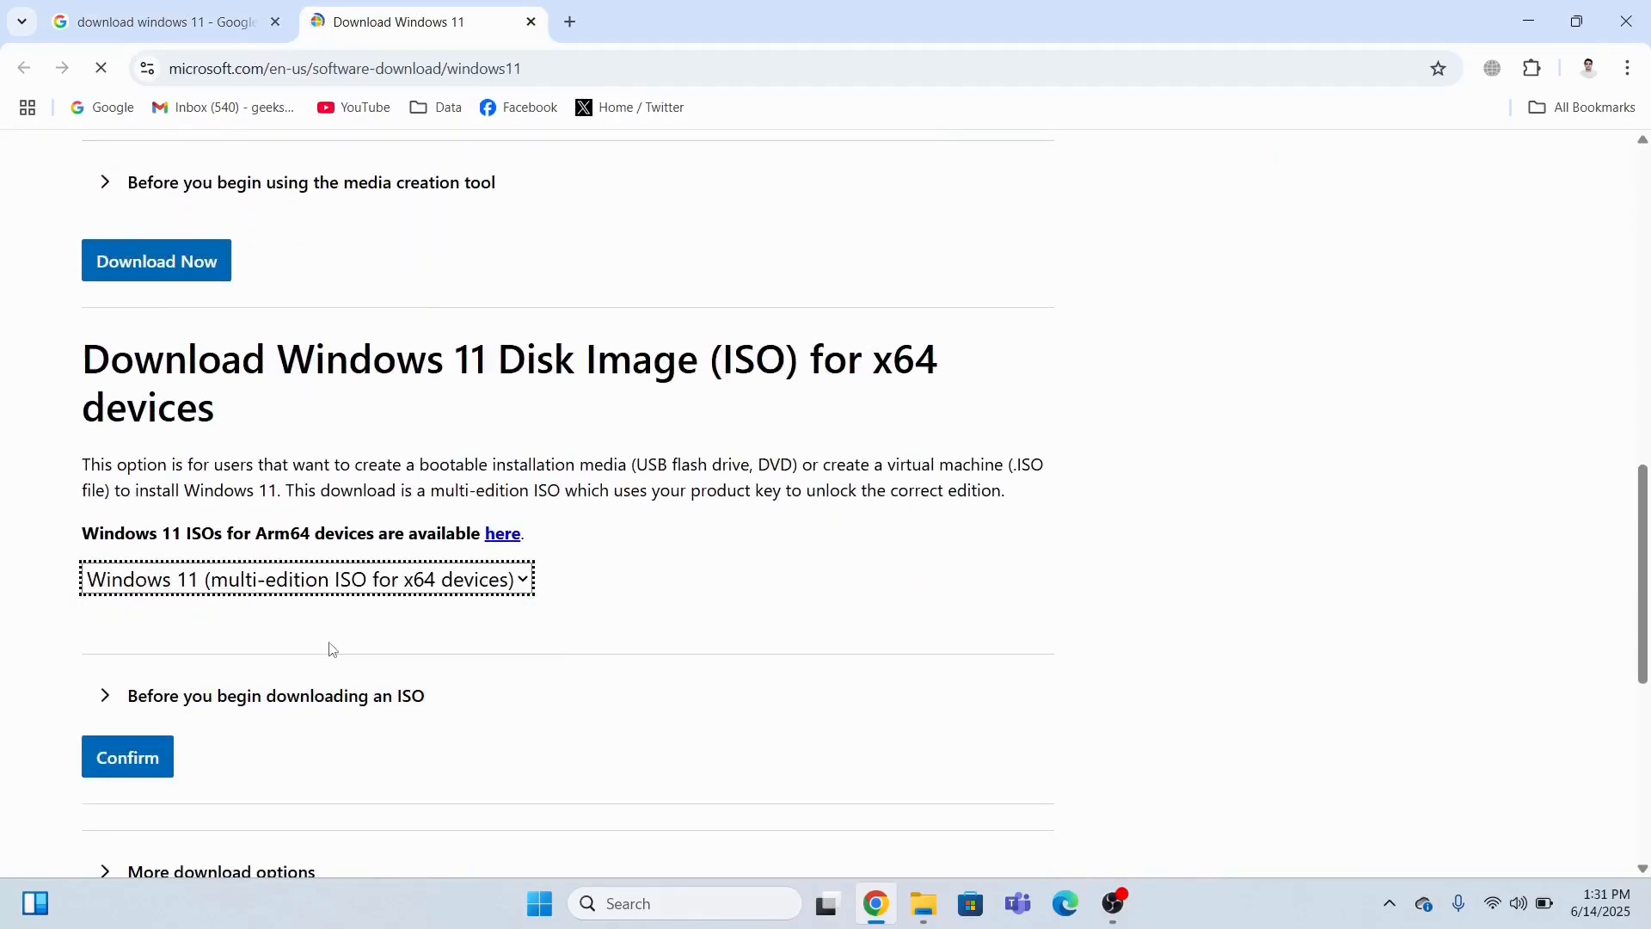
pyautogui.click(148, 740)
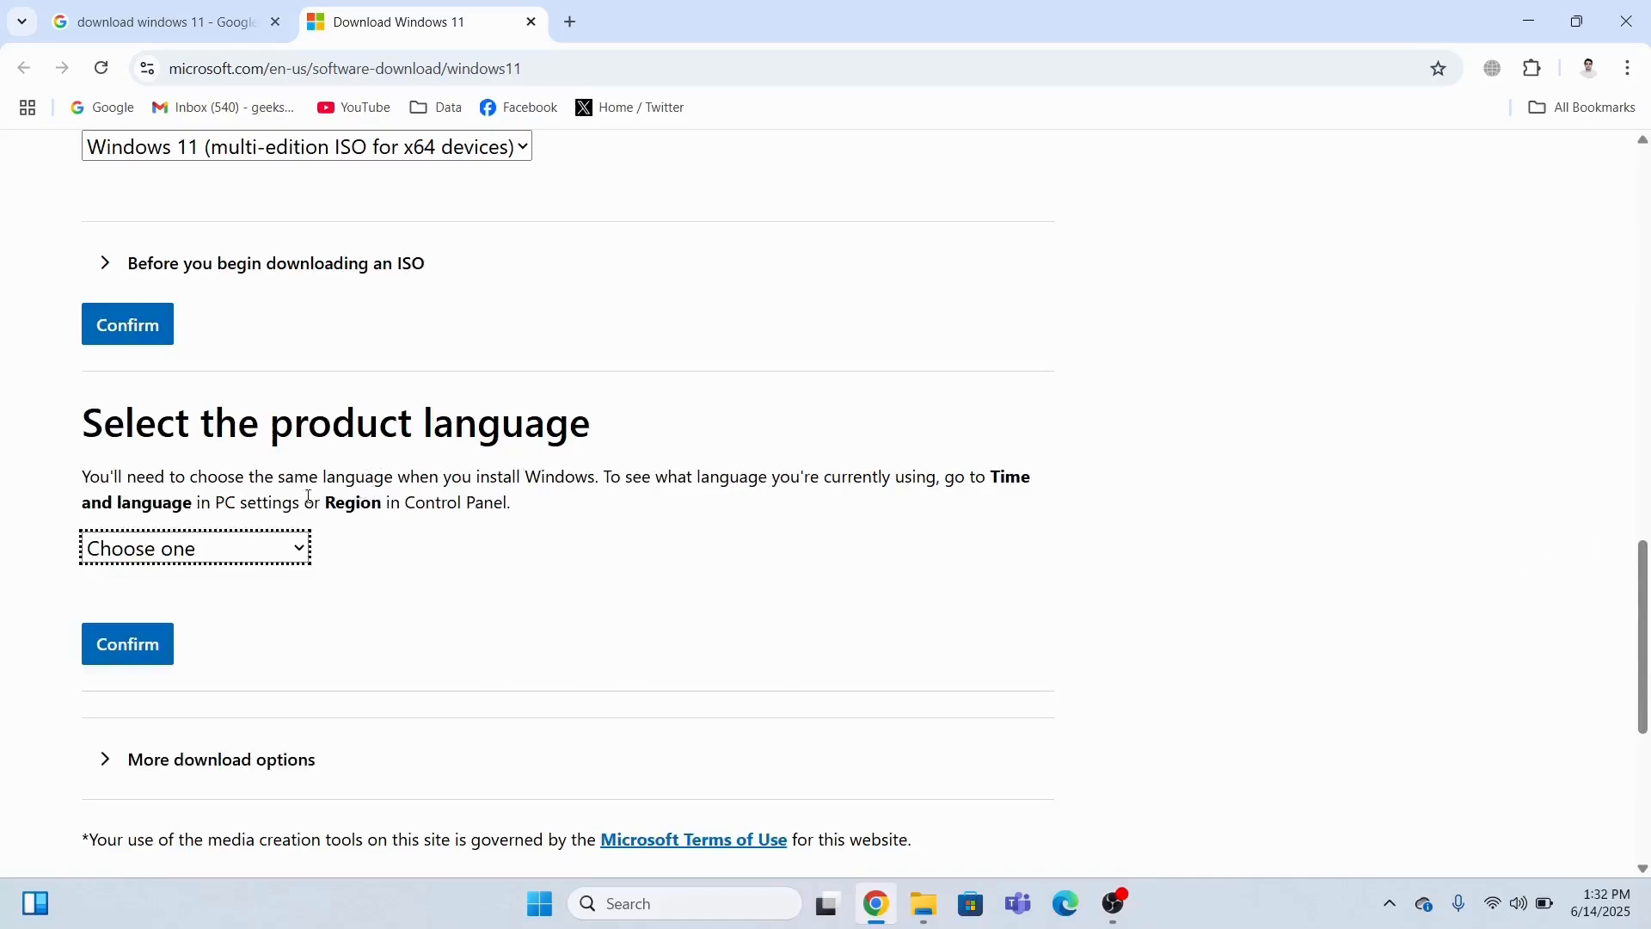
# Confirm English (United States) as the product language and dismiss the AI Meeting Manager notification.
pyautogui.click(292, 552)
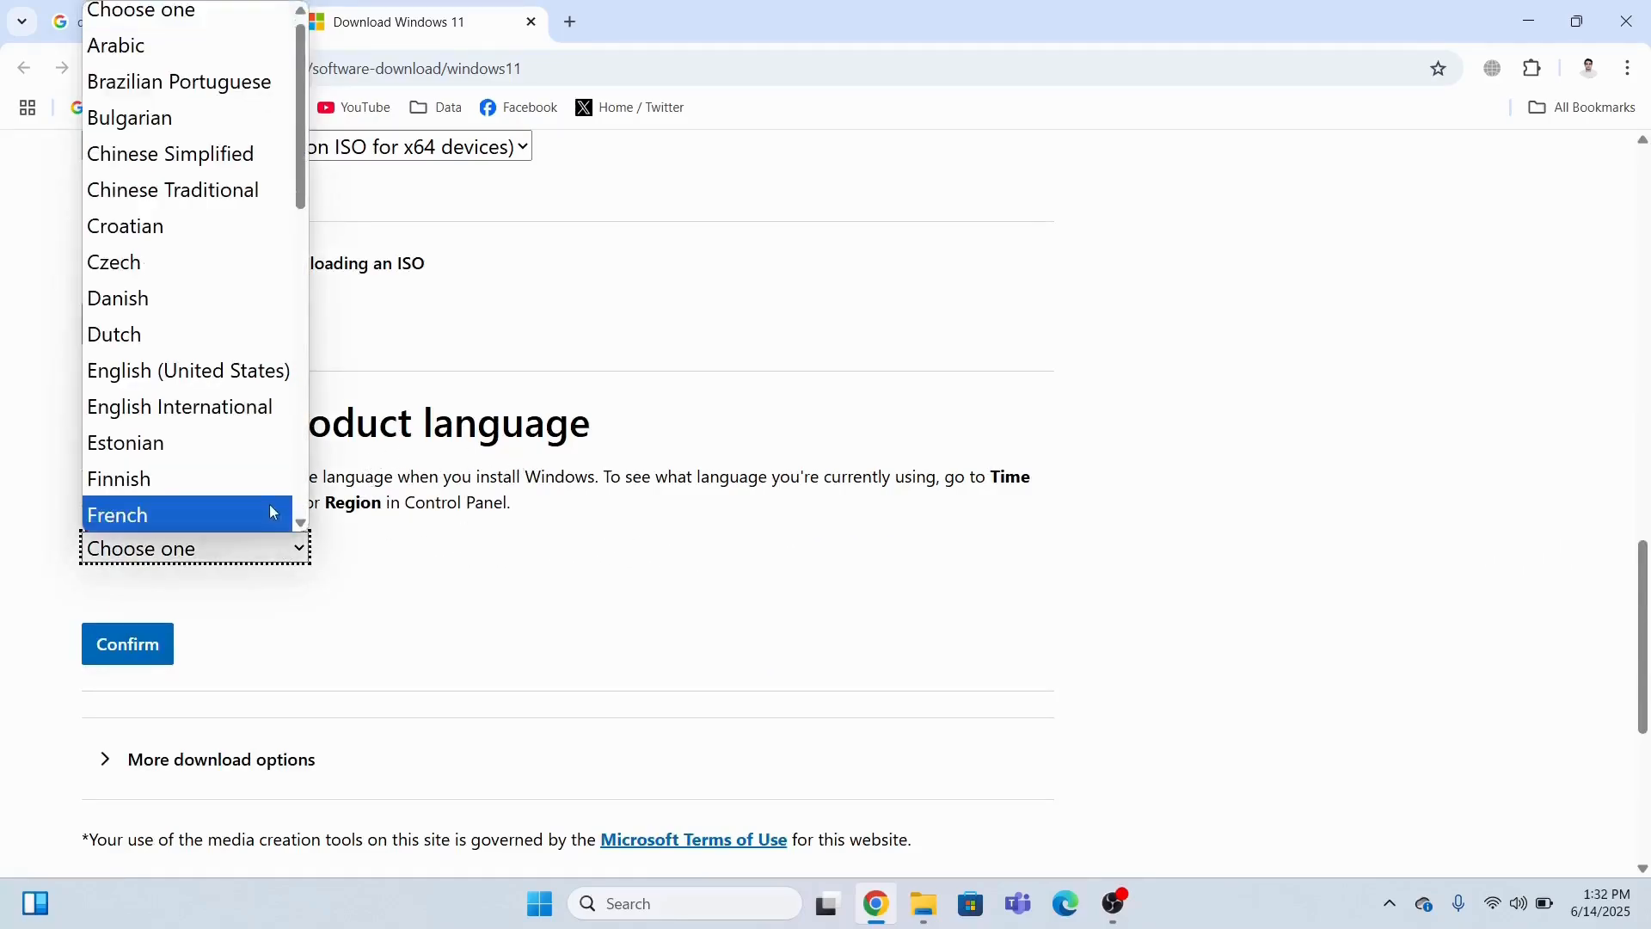
pyautogui.click(232, 383)
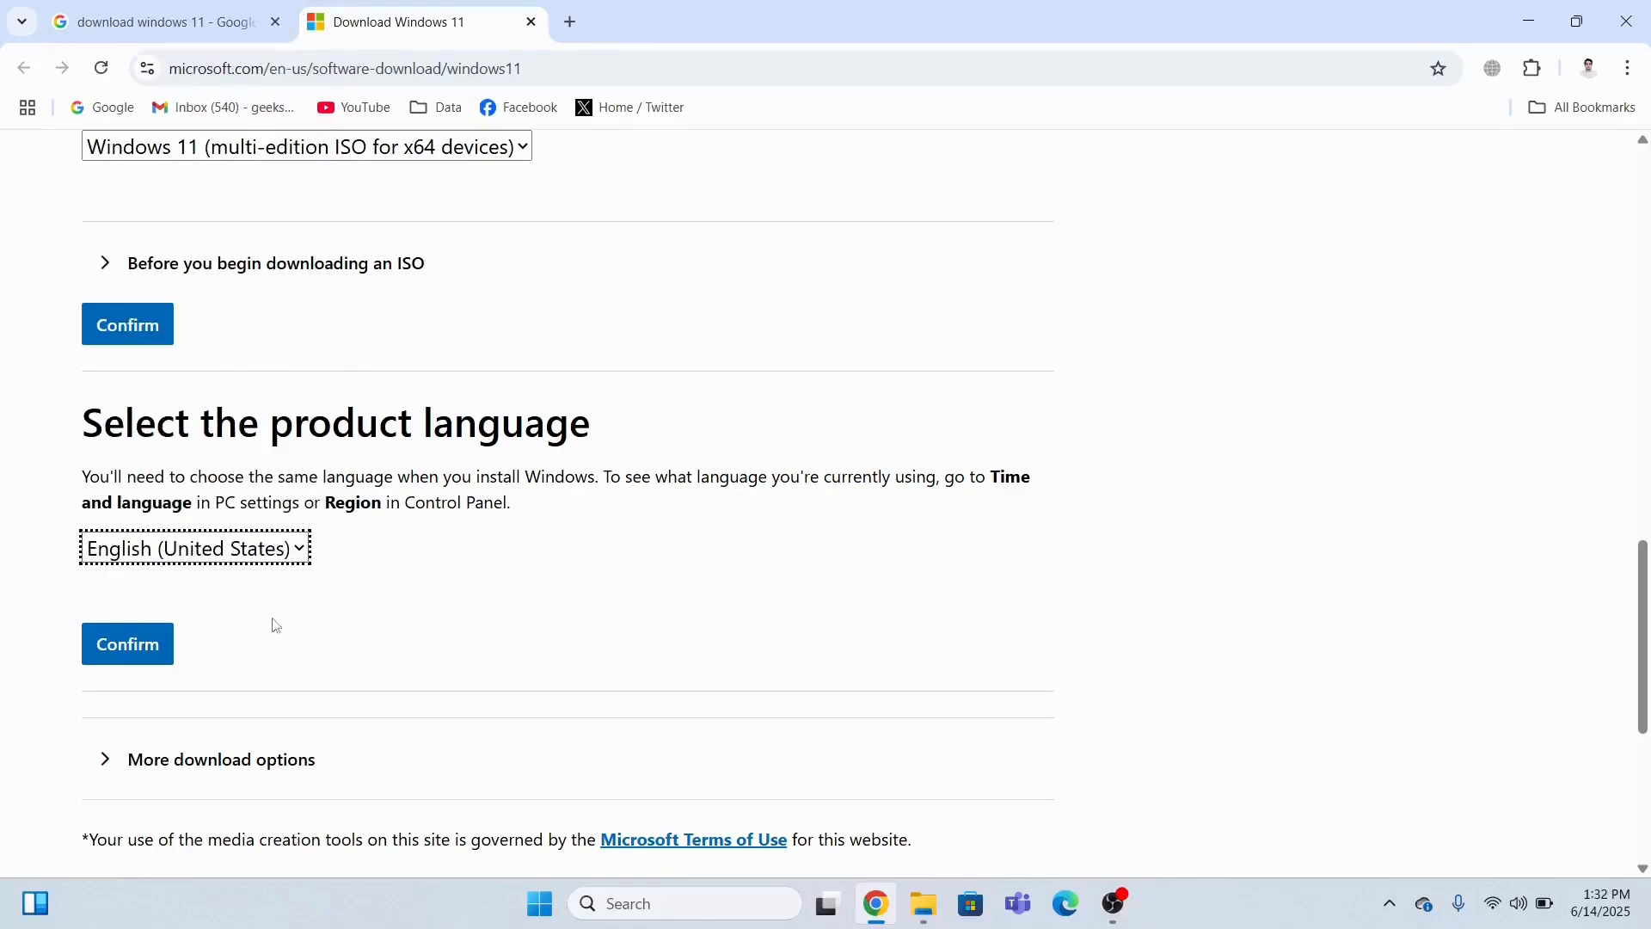
pyautogui.click(148, 651)
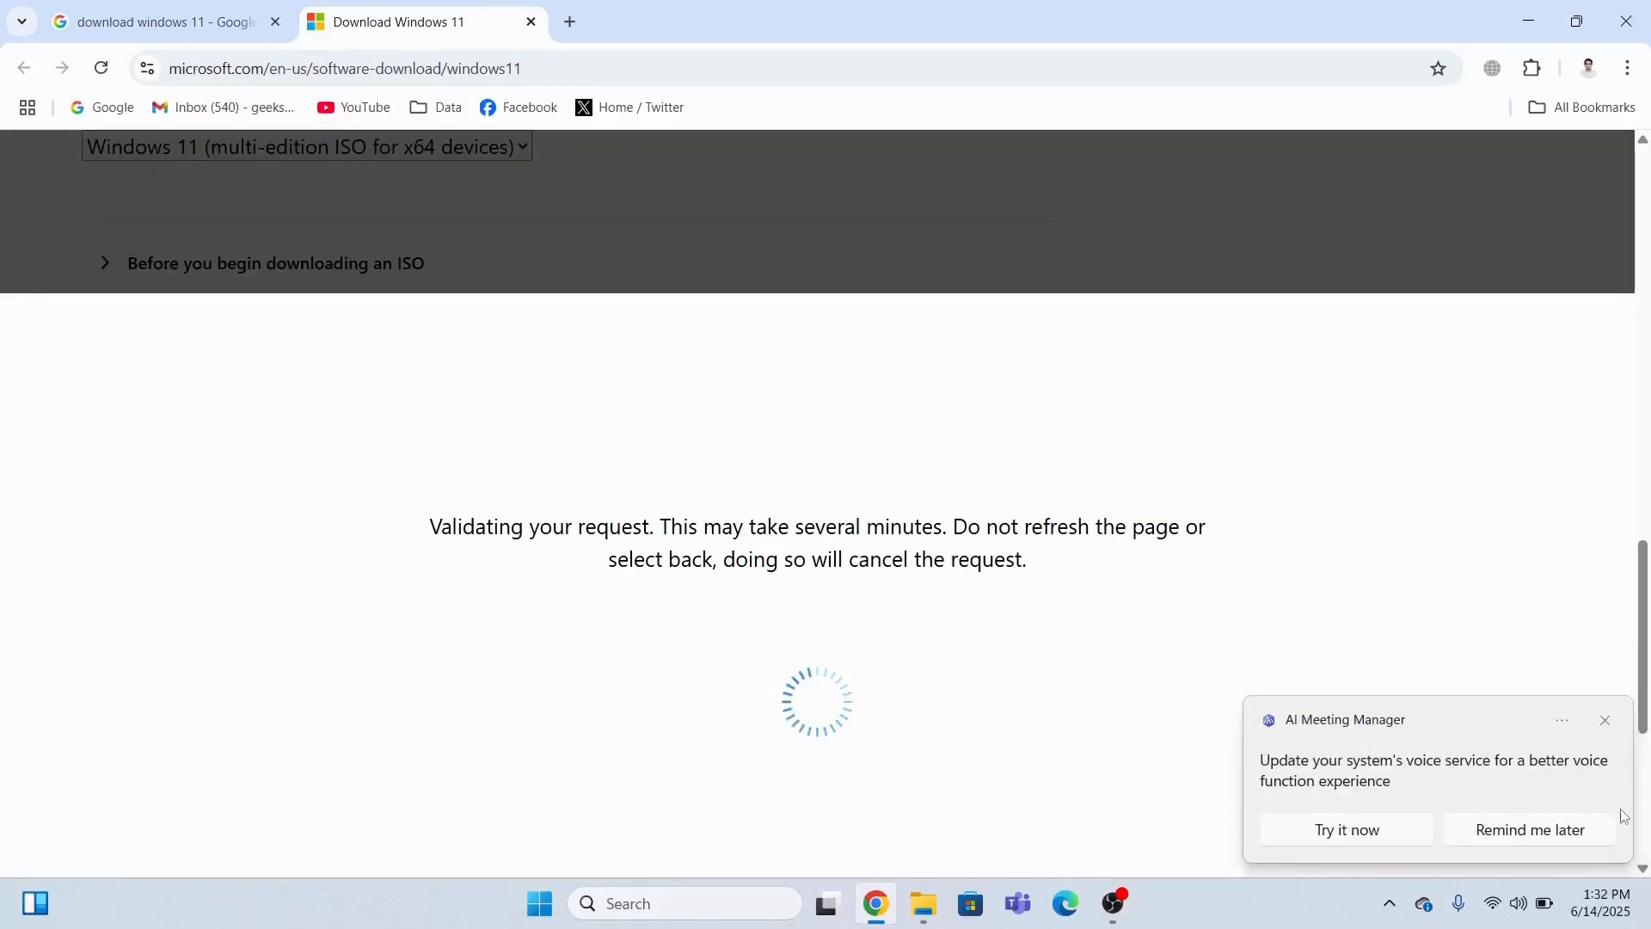
pyautogui.click(1605, 722)
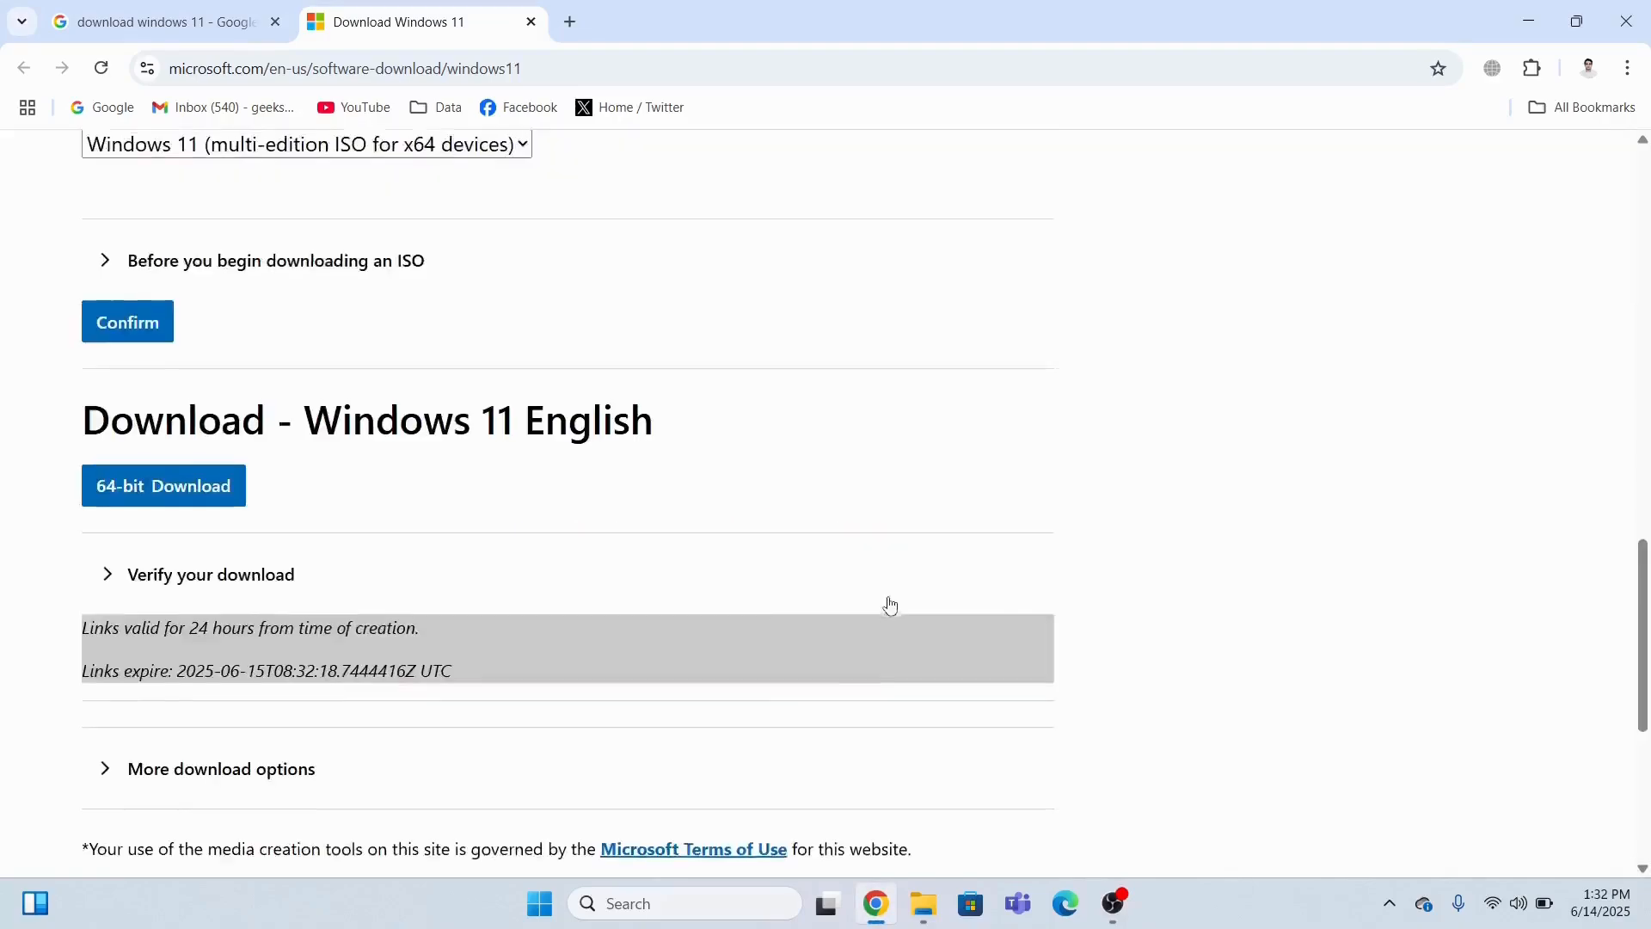
# Start the 64-bit Windows 11 ISO download, then cancel it from Chrome's download history.
pyautogui.scroll(-3, 825, 602)
pyautogui.scroll(1, 404, 326)
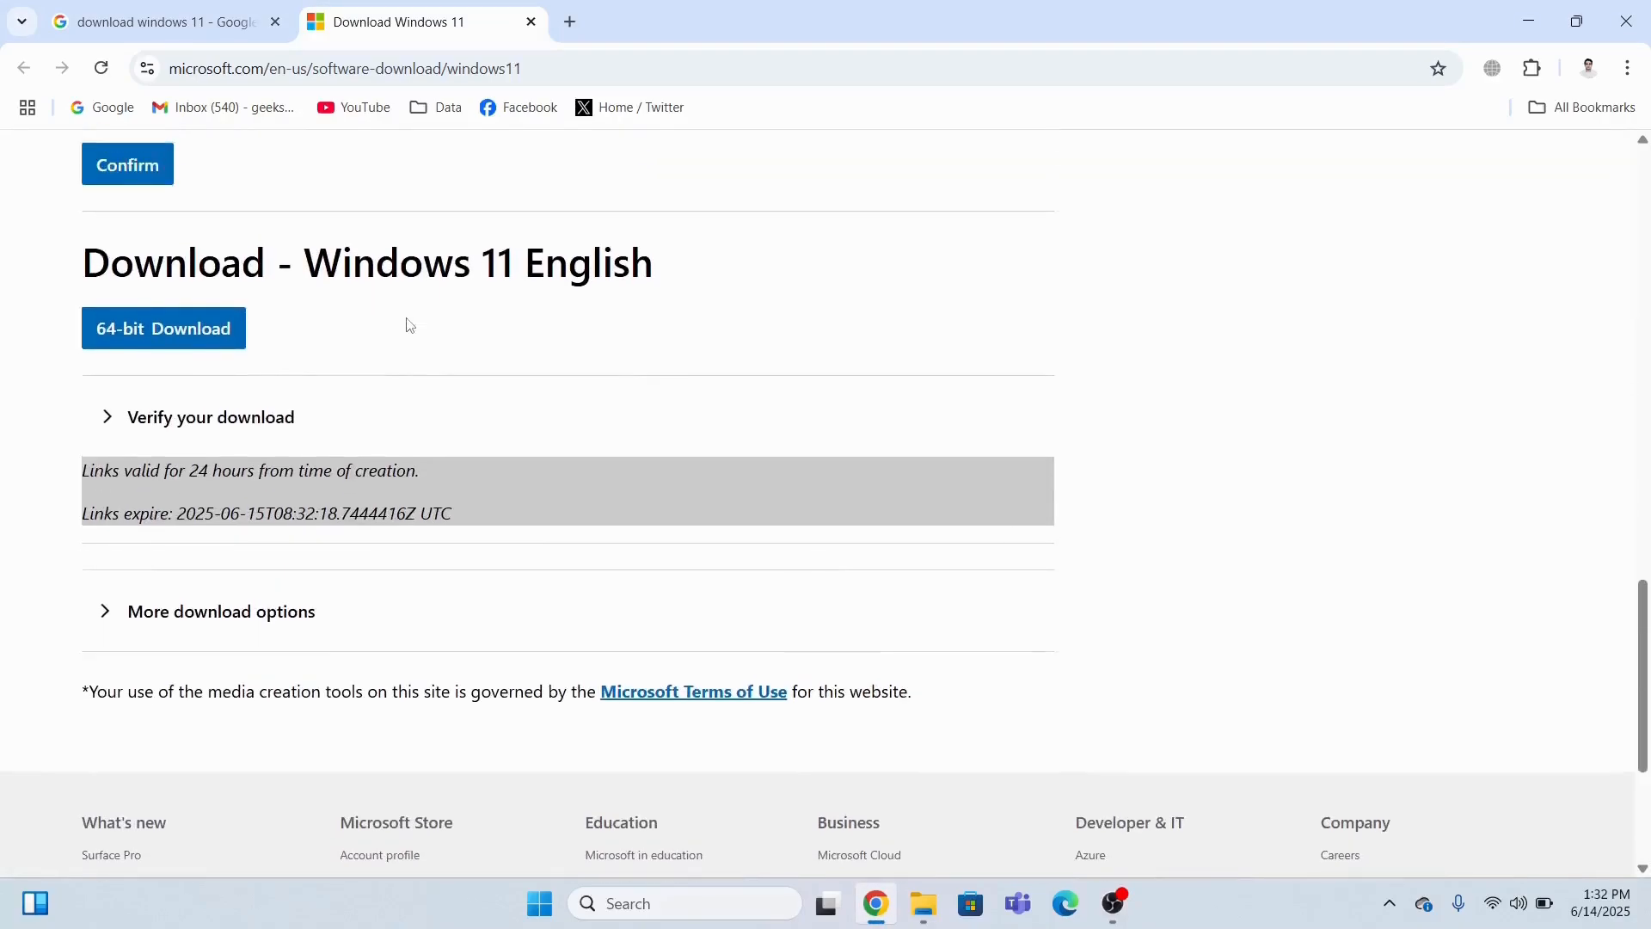
pyautogui.click(192, 340)
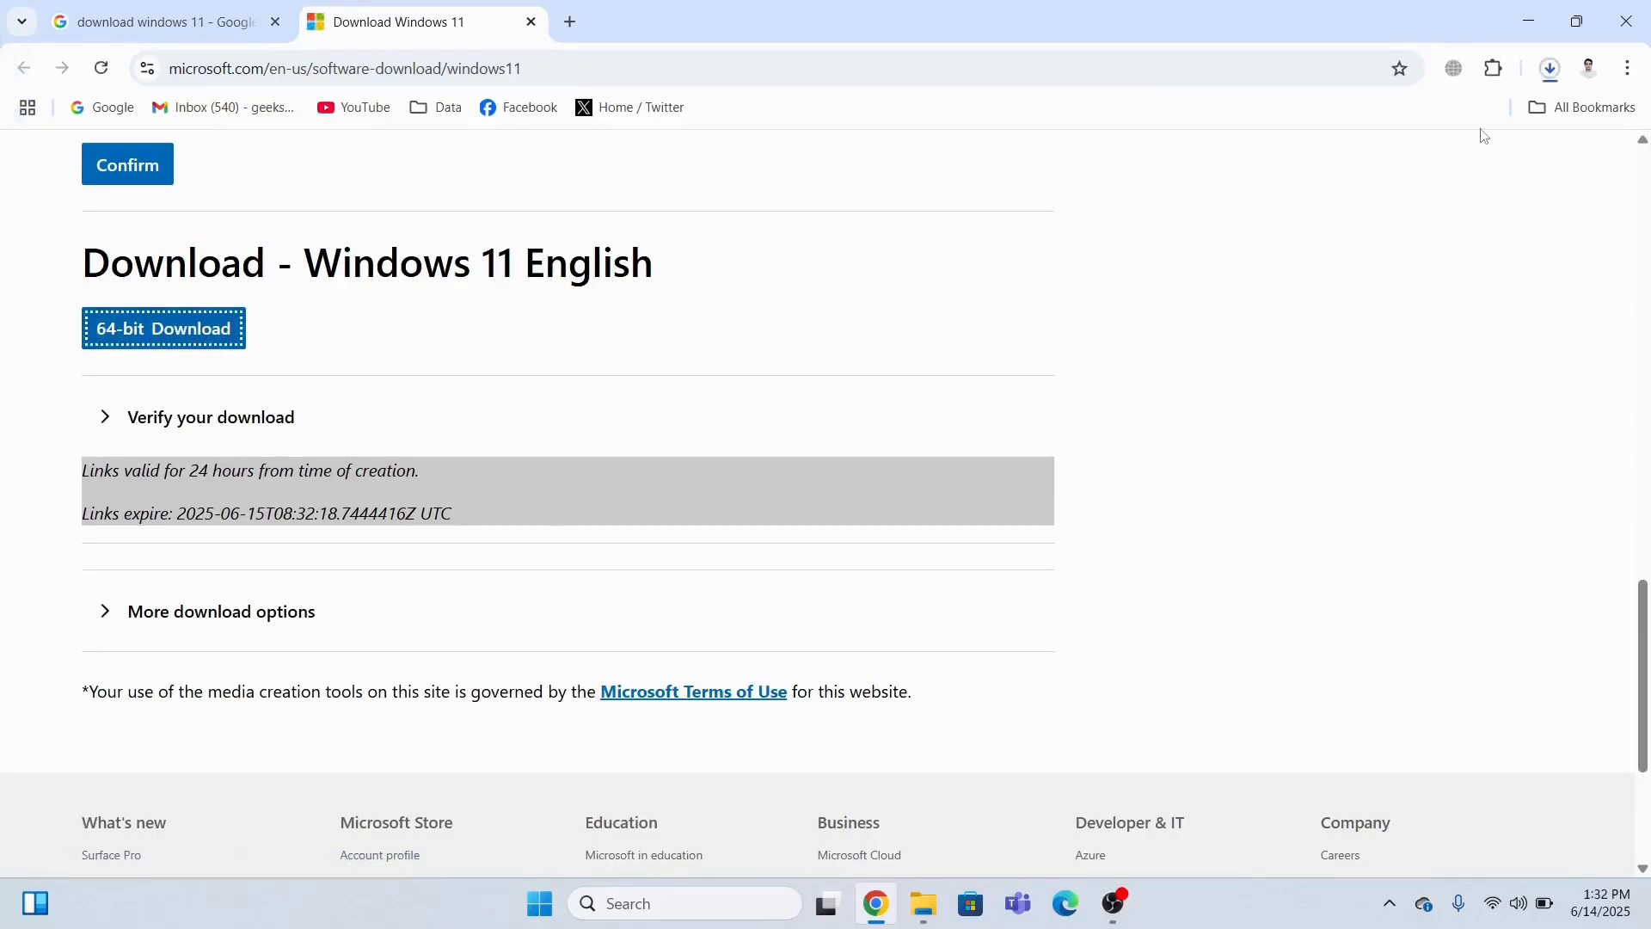
pyautogui.click(1550, 69)
pyautogui.moveTo(1371, 179)
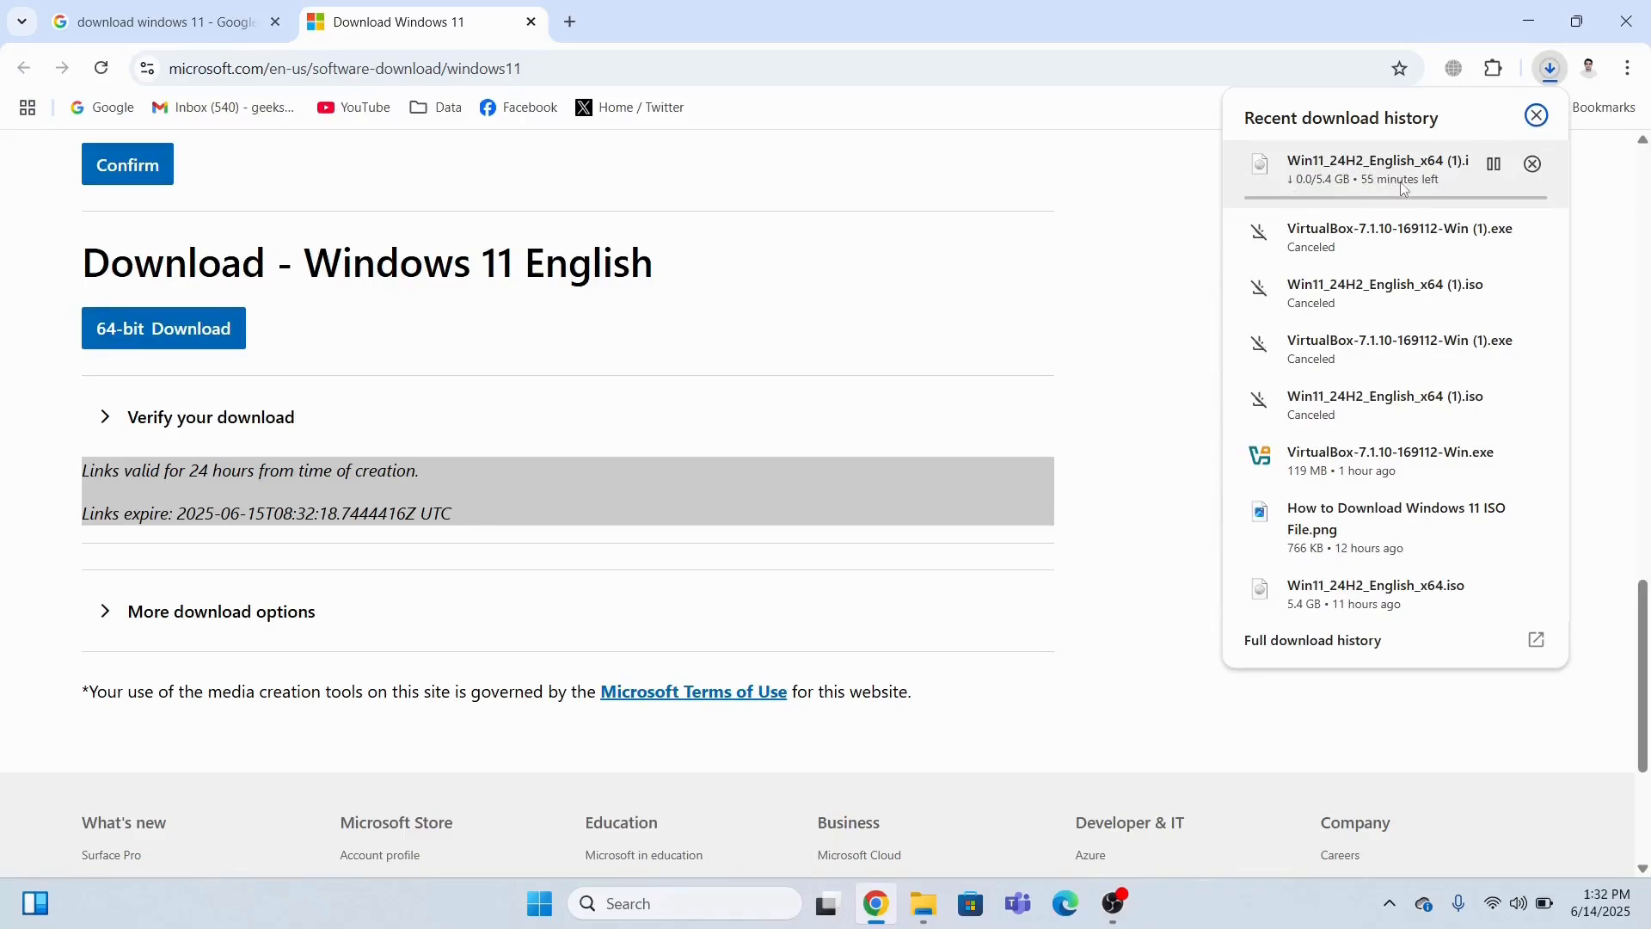
pyautogui.click(1532, 164)
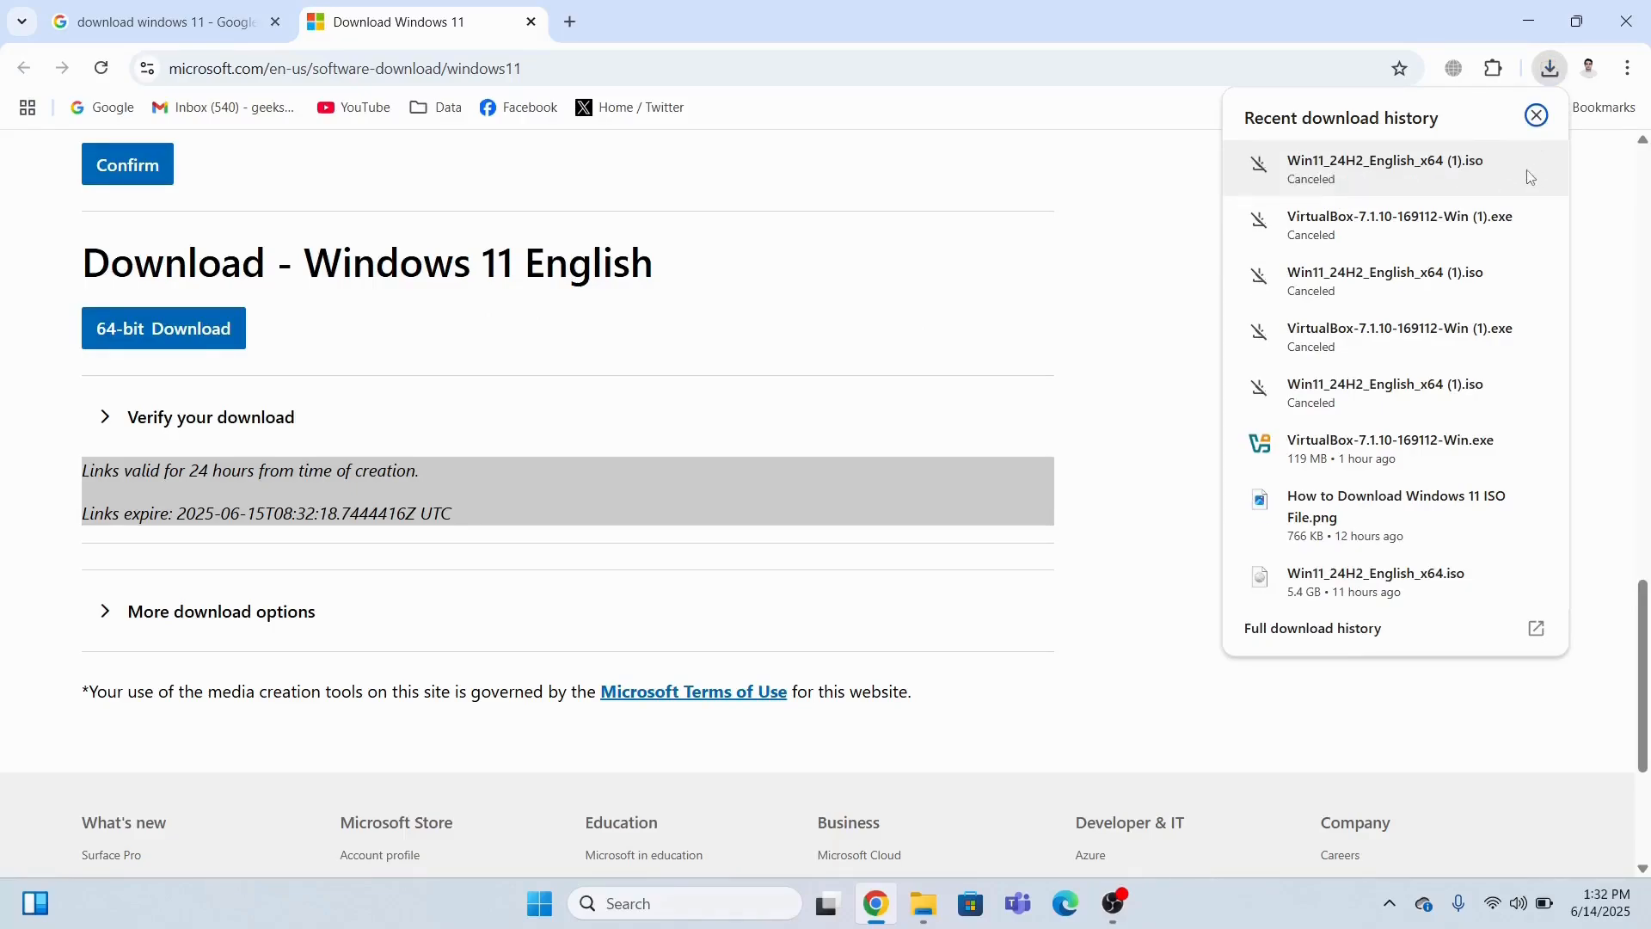
# Check in File Explorer that D:\Windows 11 already holds the ISO, then return to the browser.
pyautogui.click(926, 904)
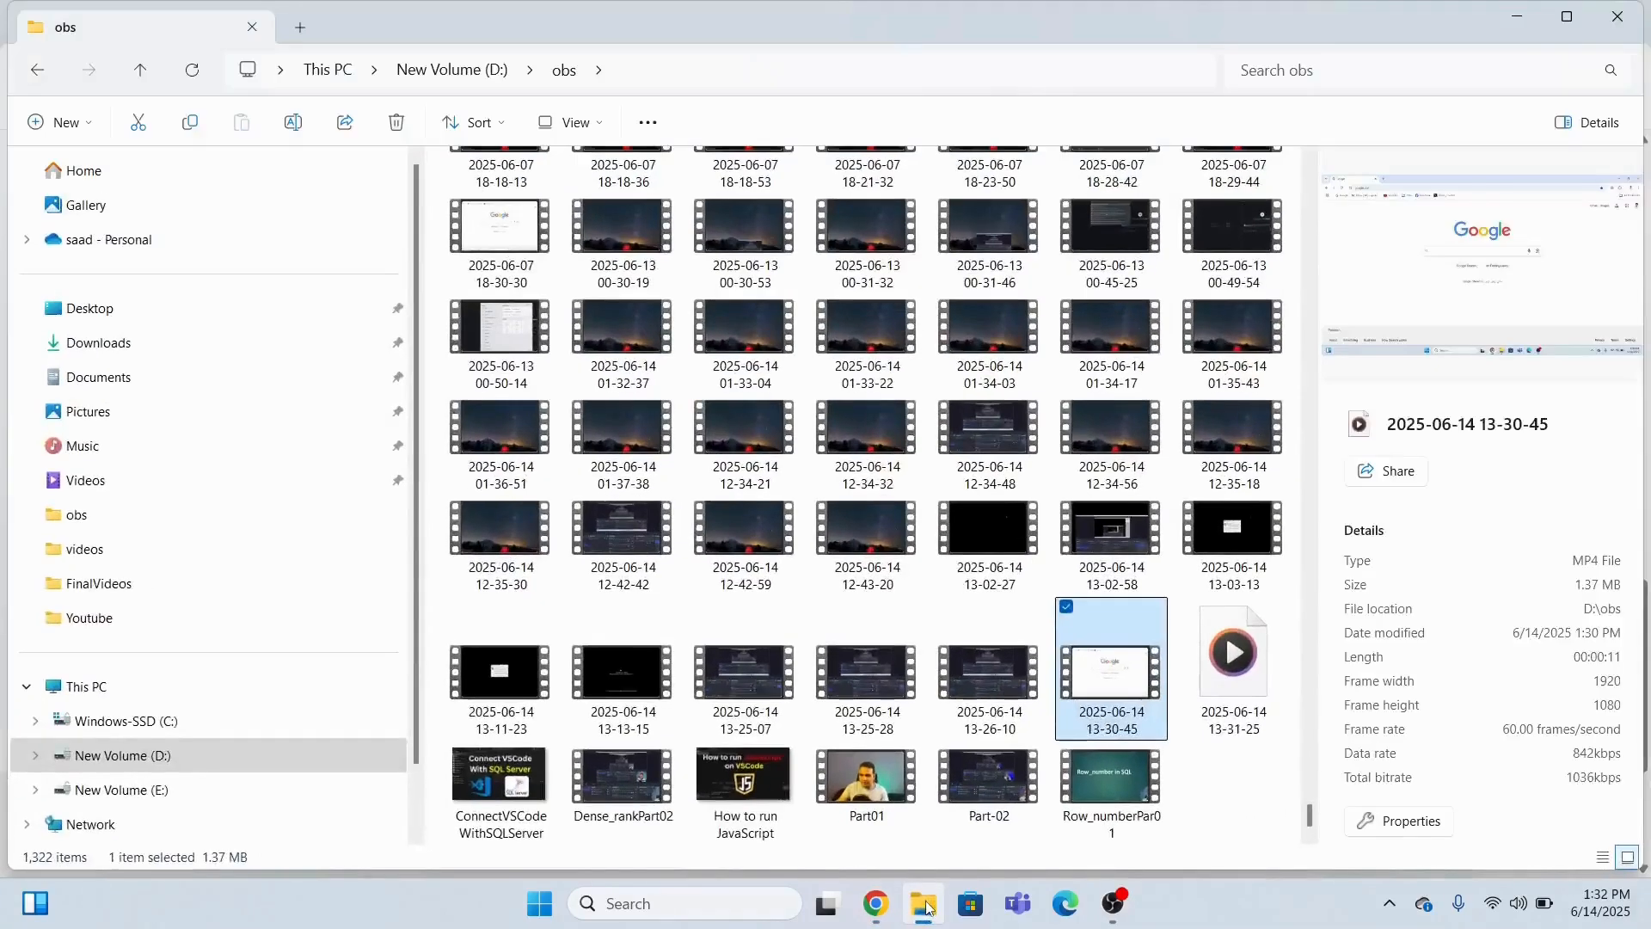
pyautogui.click(155, 756)
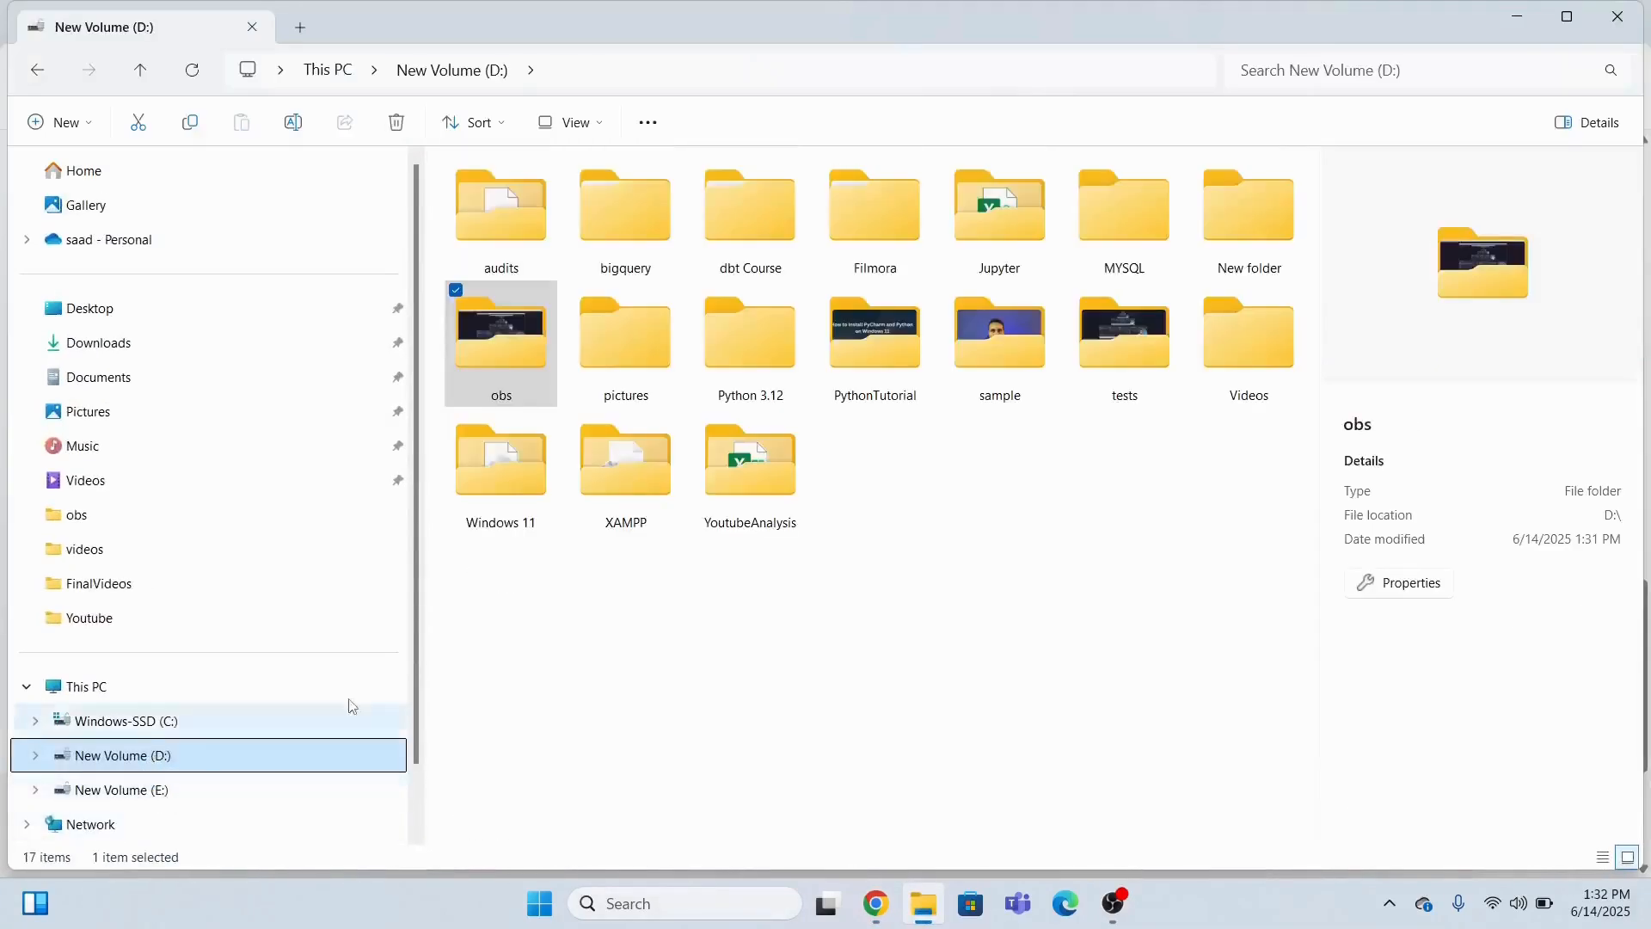
pyautogui.doubleClick(487, 468)
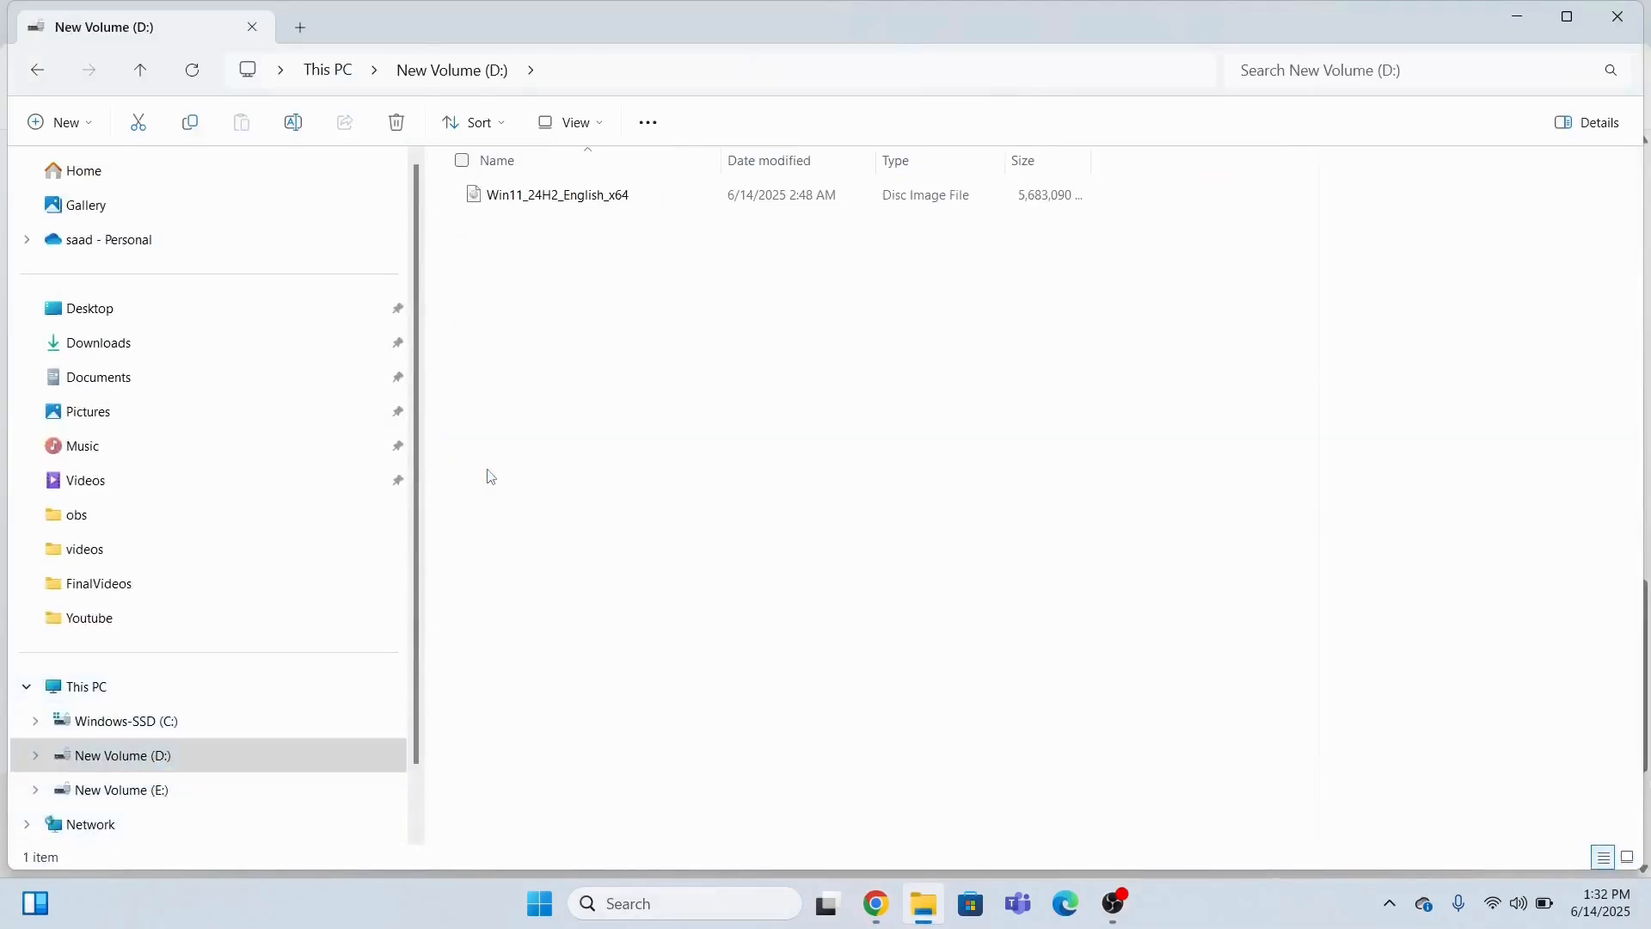
pyautogui.click(936, 914)
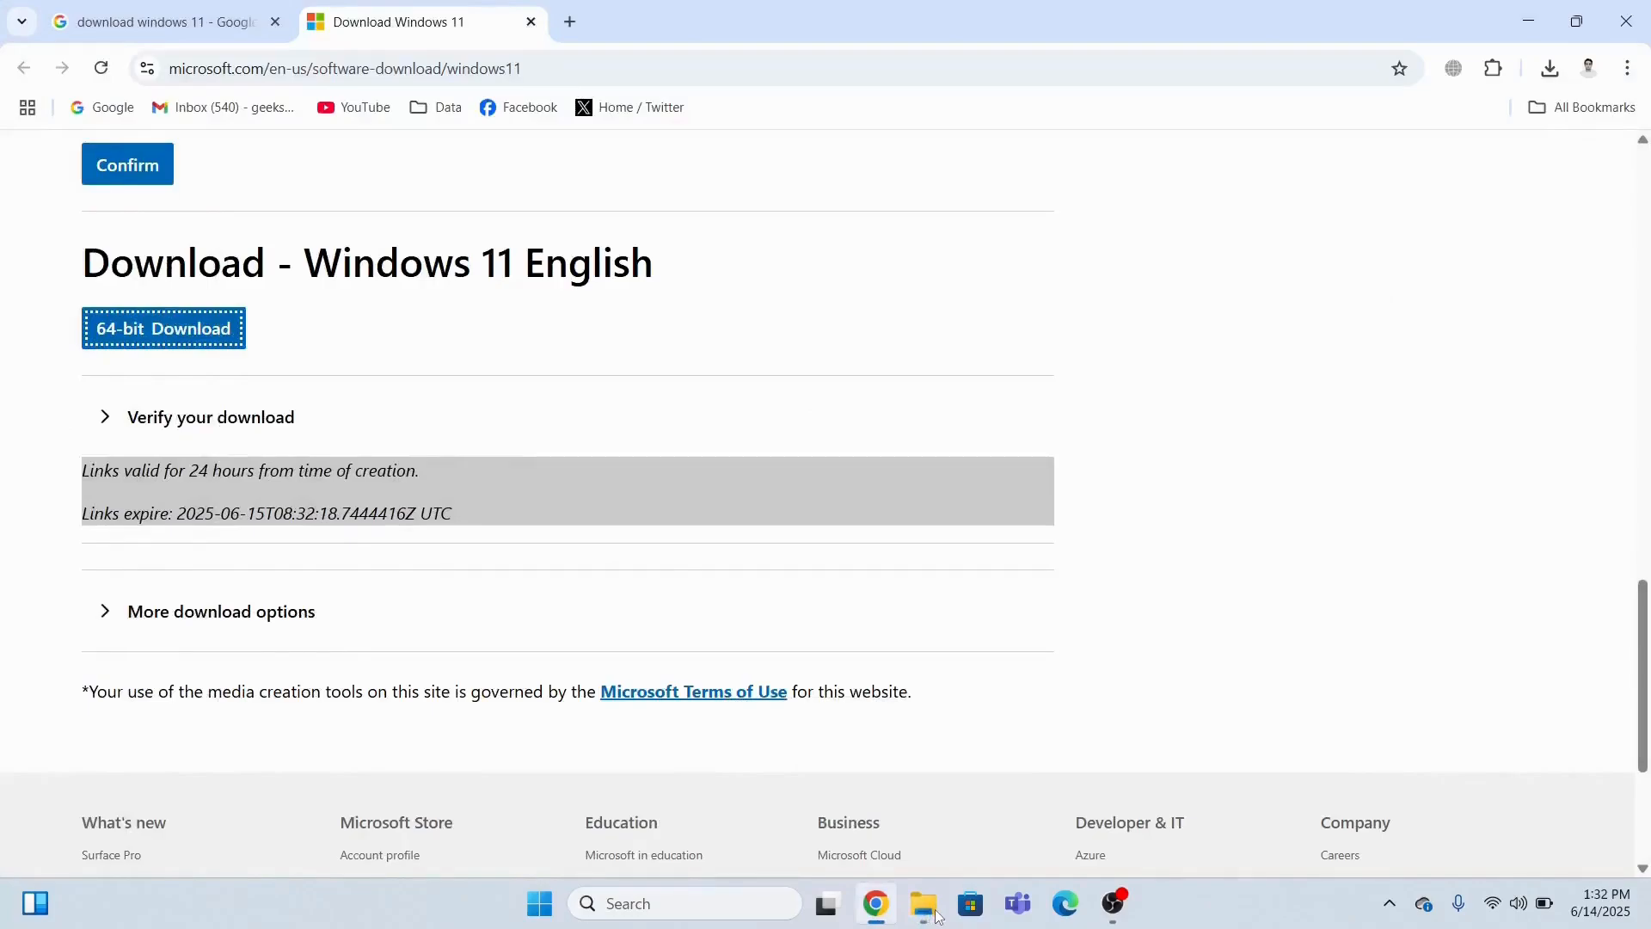
# Search Google for 'download oracle virtualbox' in a new tab.
pyautogui.click(569, 21)
pyautogui.click(101, 106)
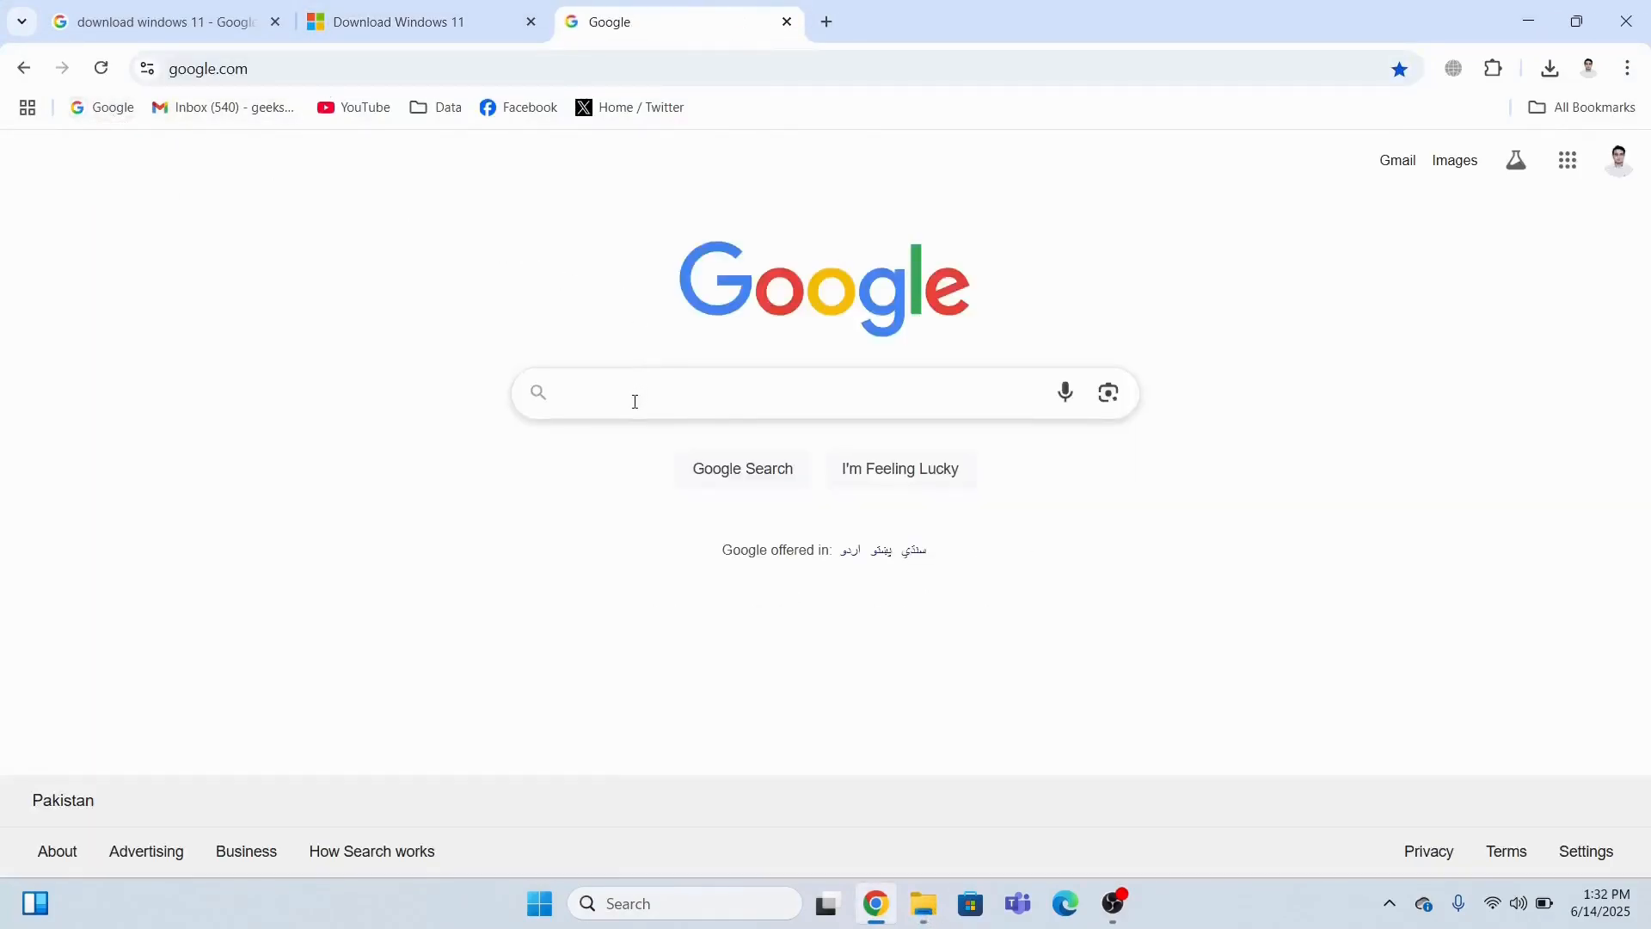
pyautogui.write('d')
pyautogui.click(659, 473)
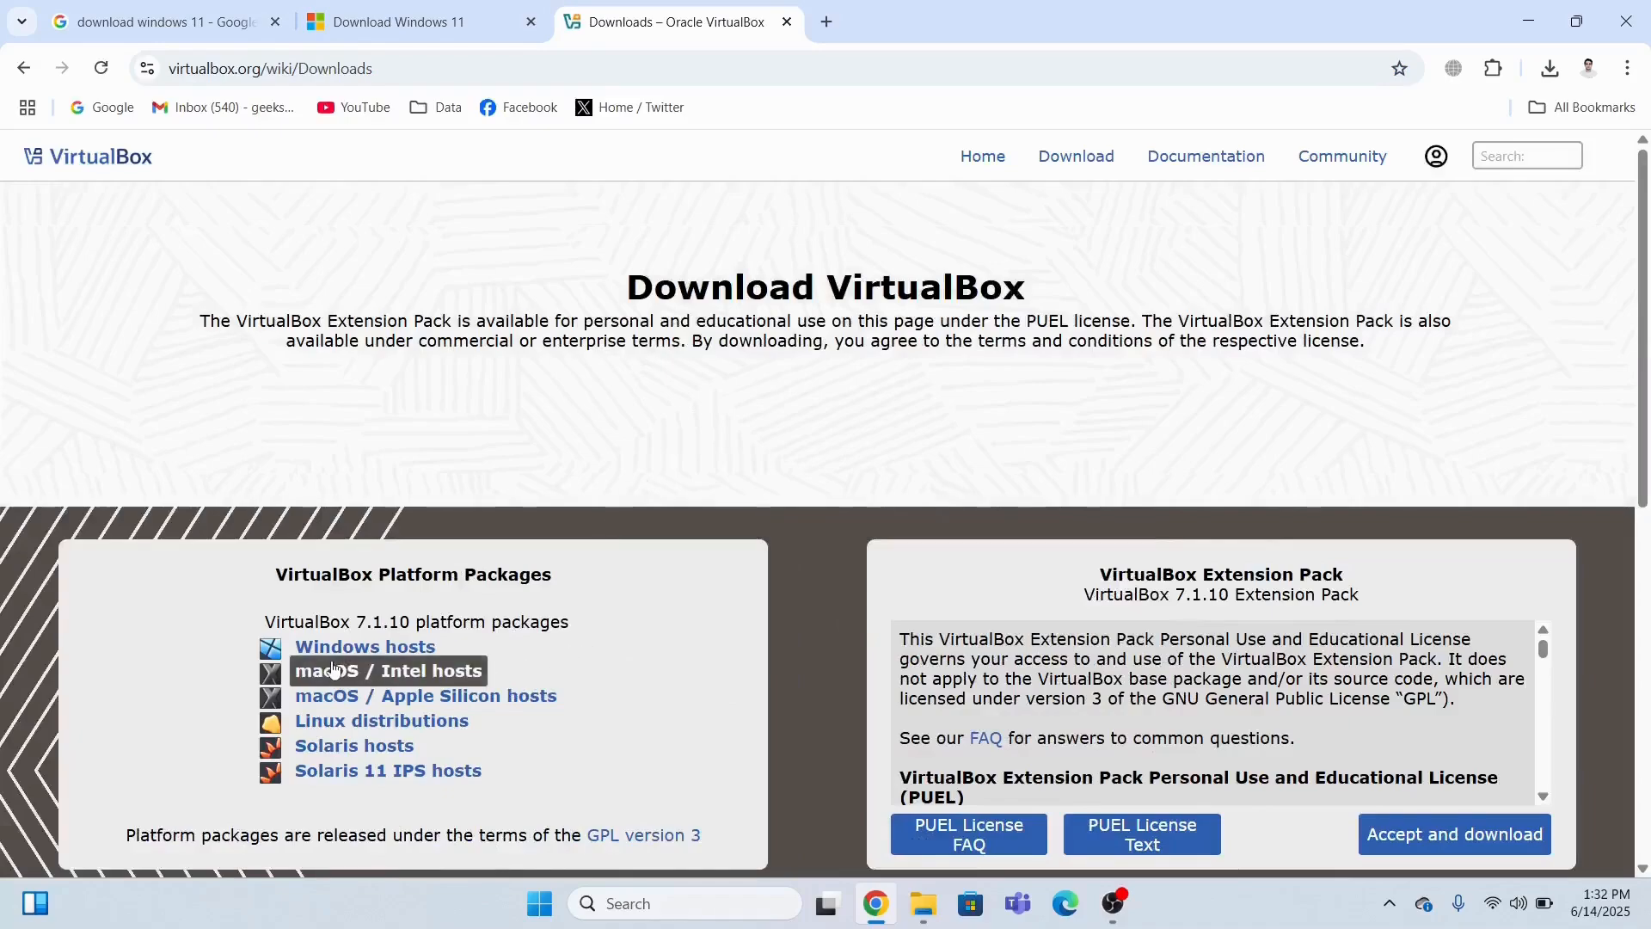
# Start the VirtualBox Windows hosts download, then cancel the duplicate VirtualBox-7.1.10 download.
pyautogui.click(342, 651)
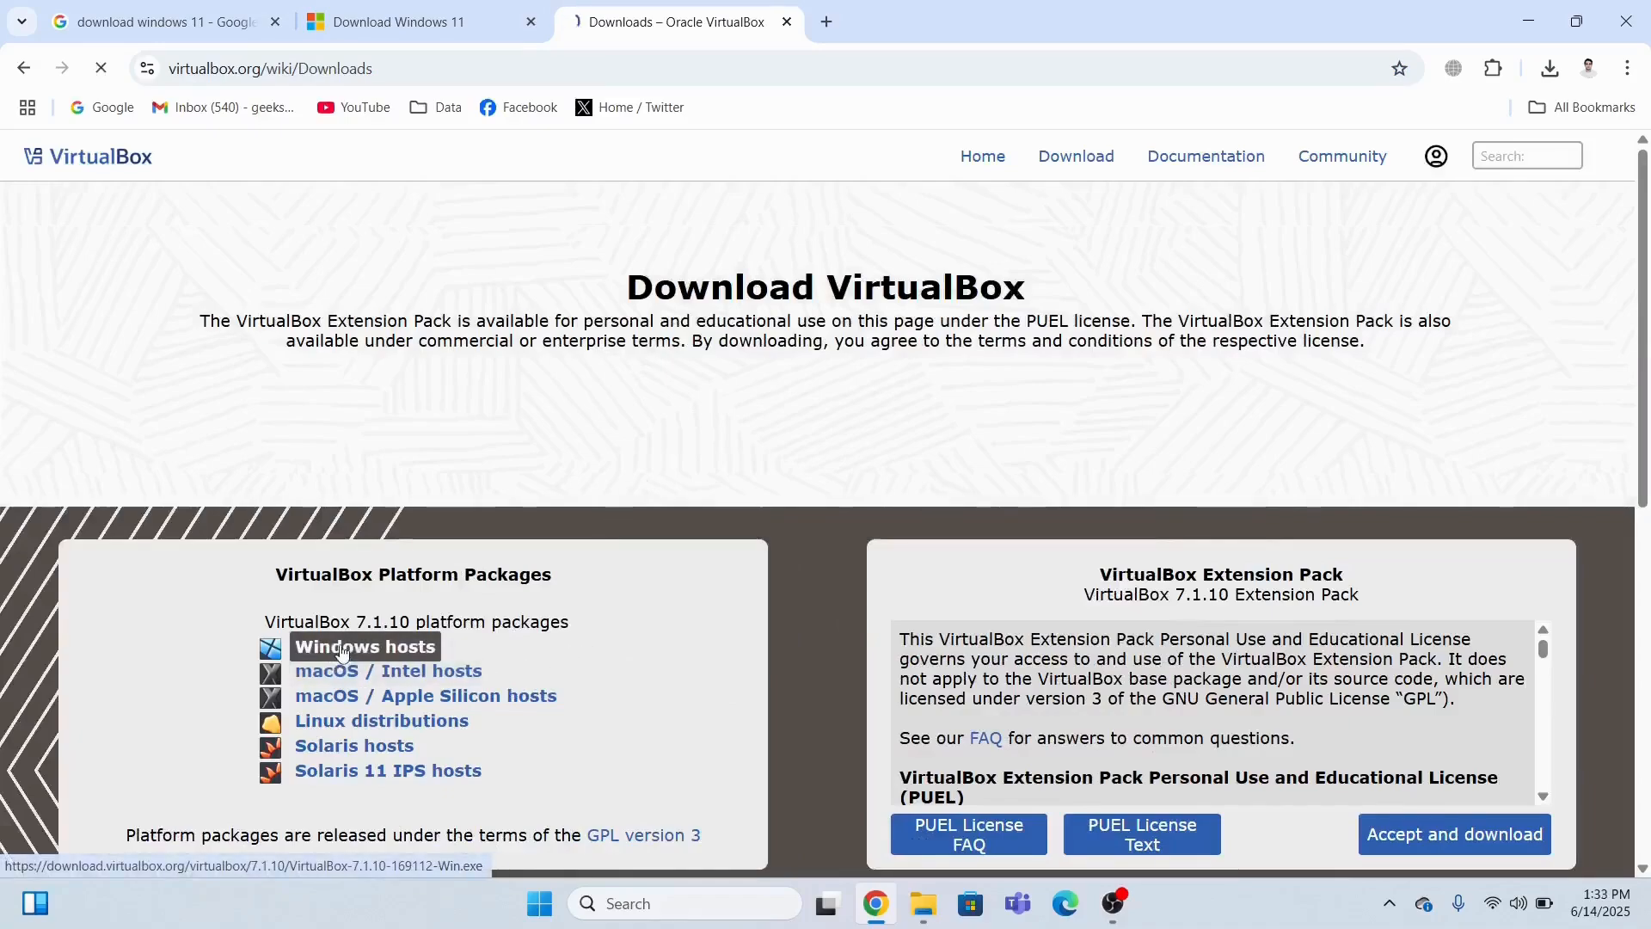
pyautogui.click(1550, 71)
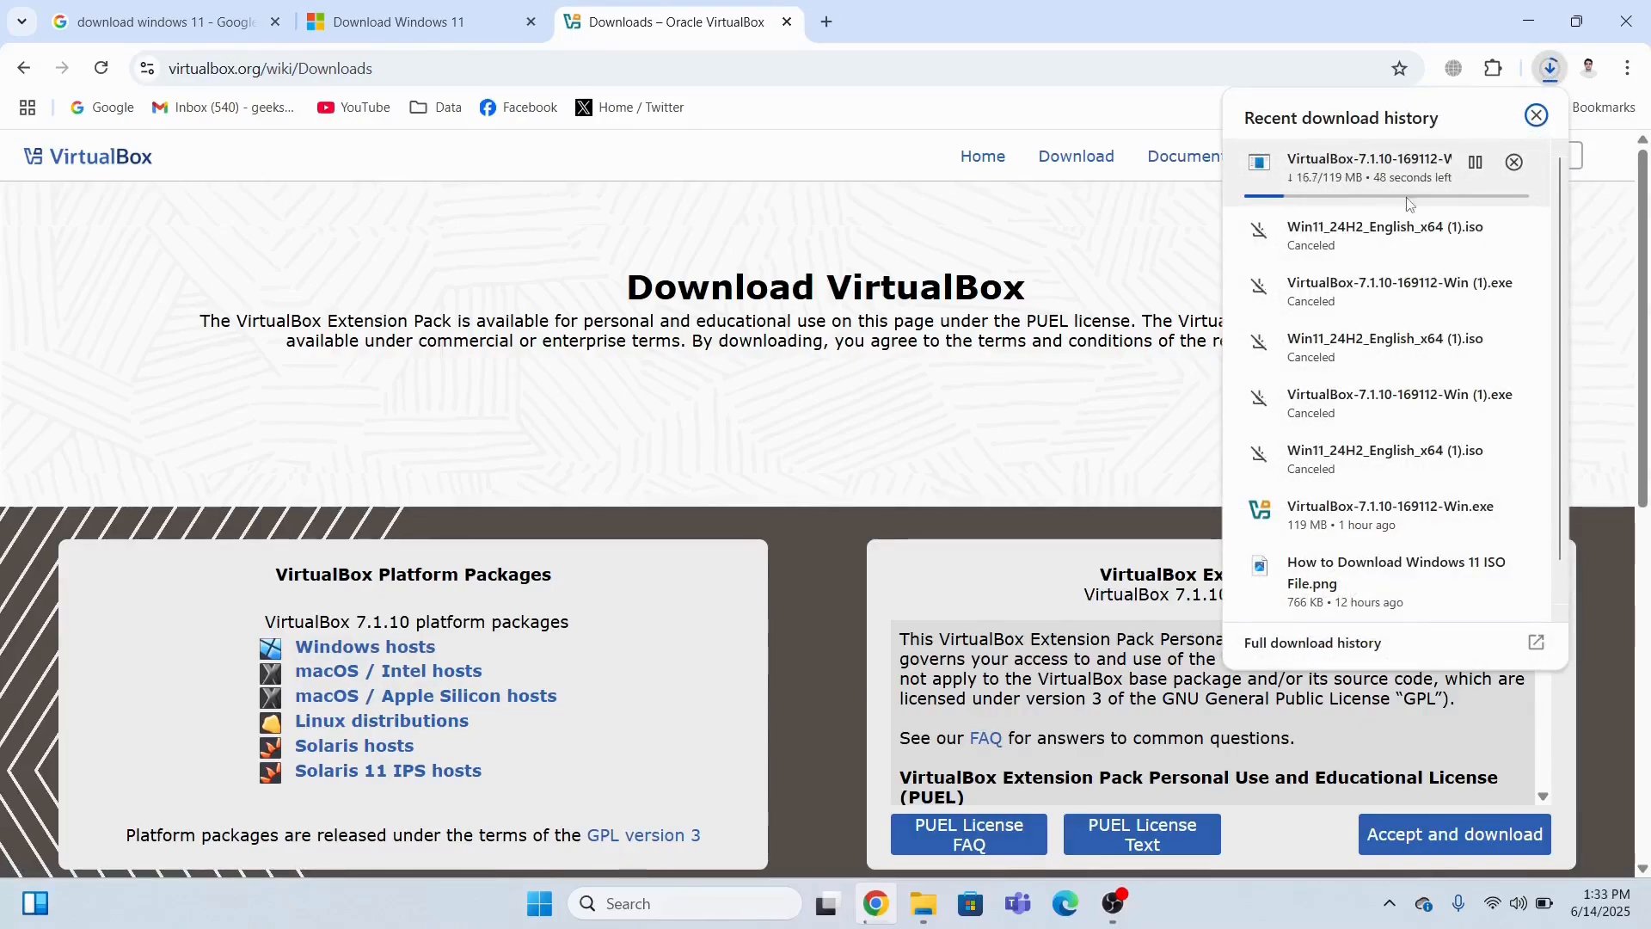
pyautogui.click(1514, 163)
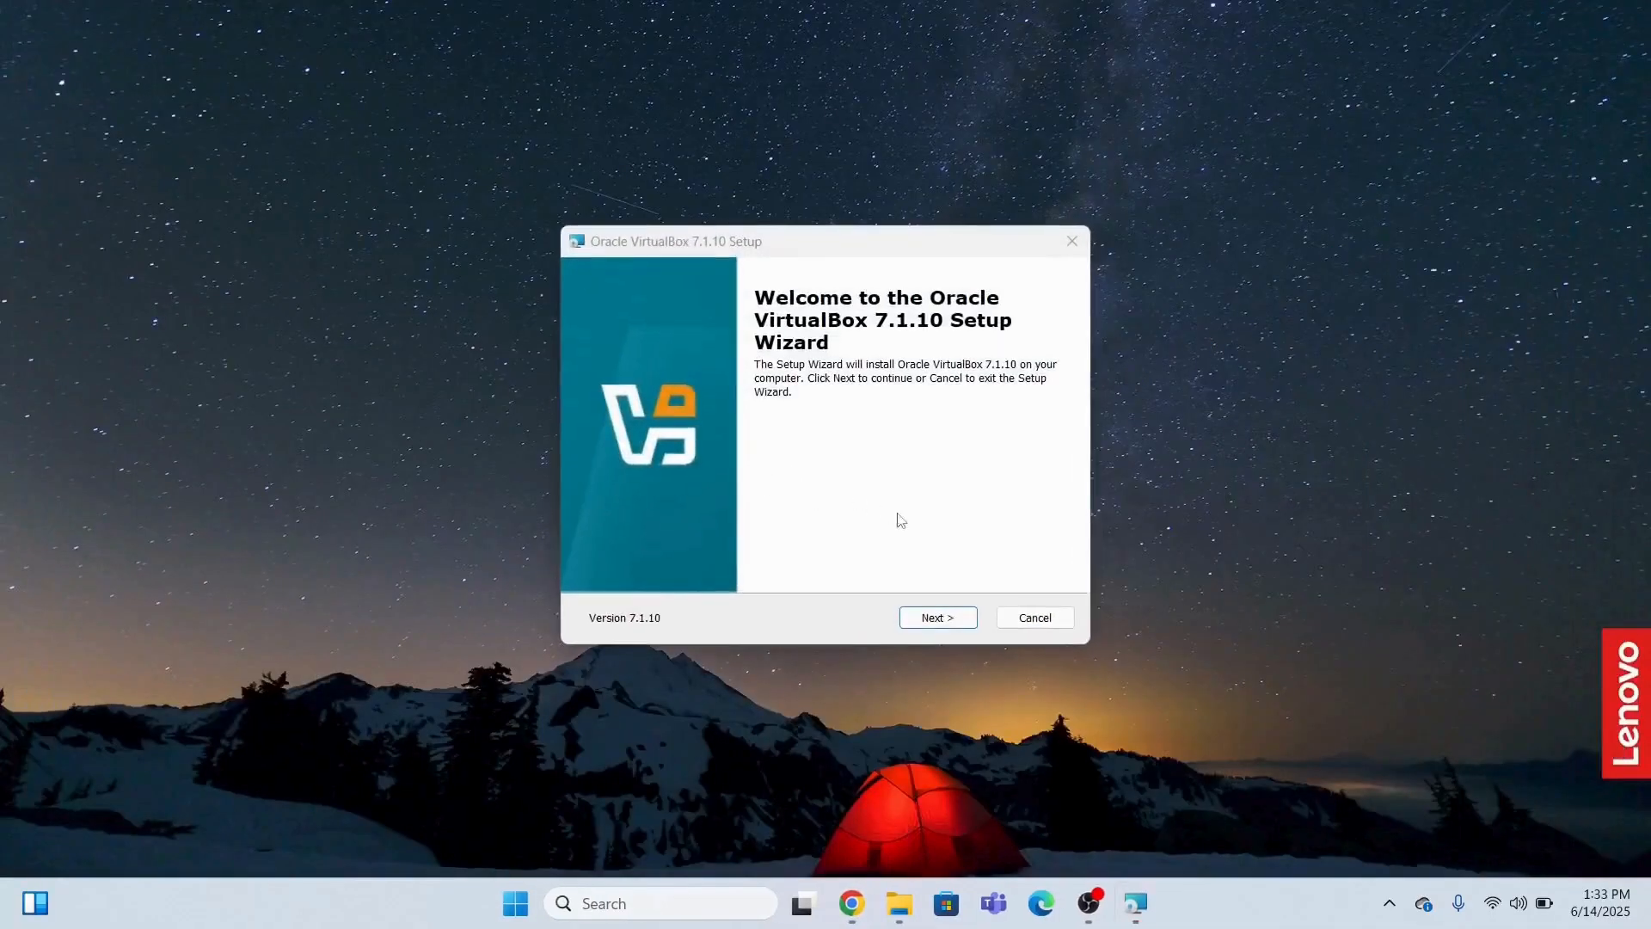
# Install VirtualBox 7.1.10 with default features, accepting the license and network warning, then finish setup.
pyautogui.click(935, 618)
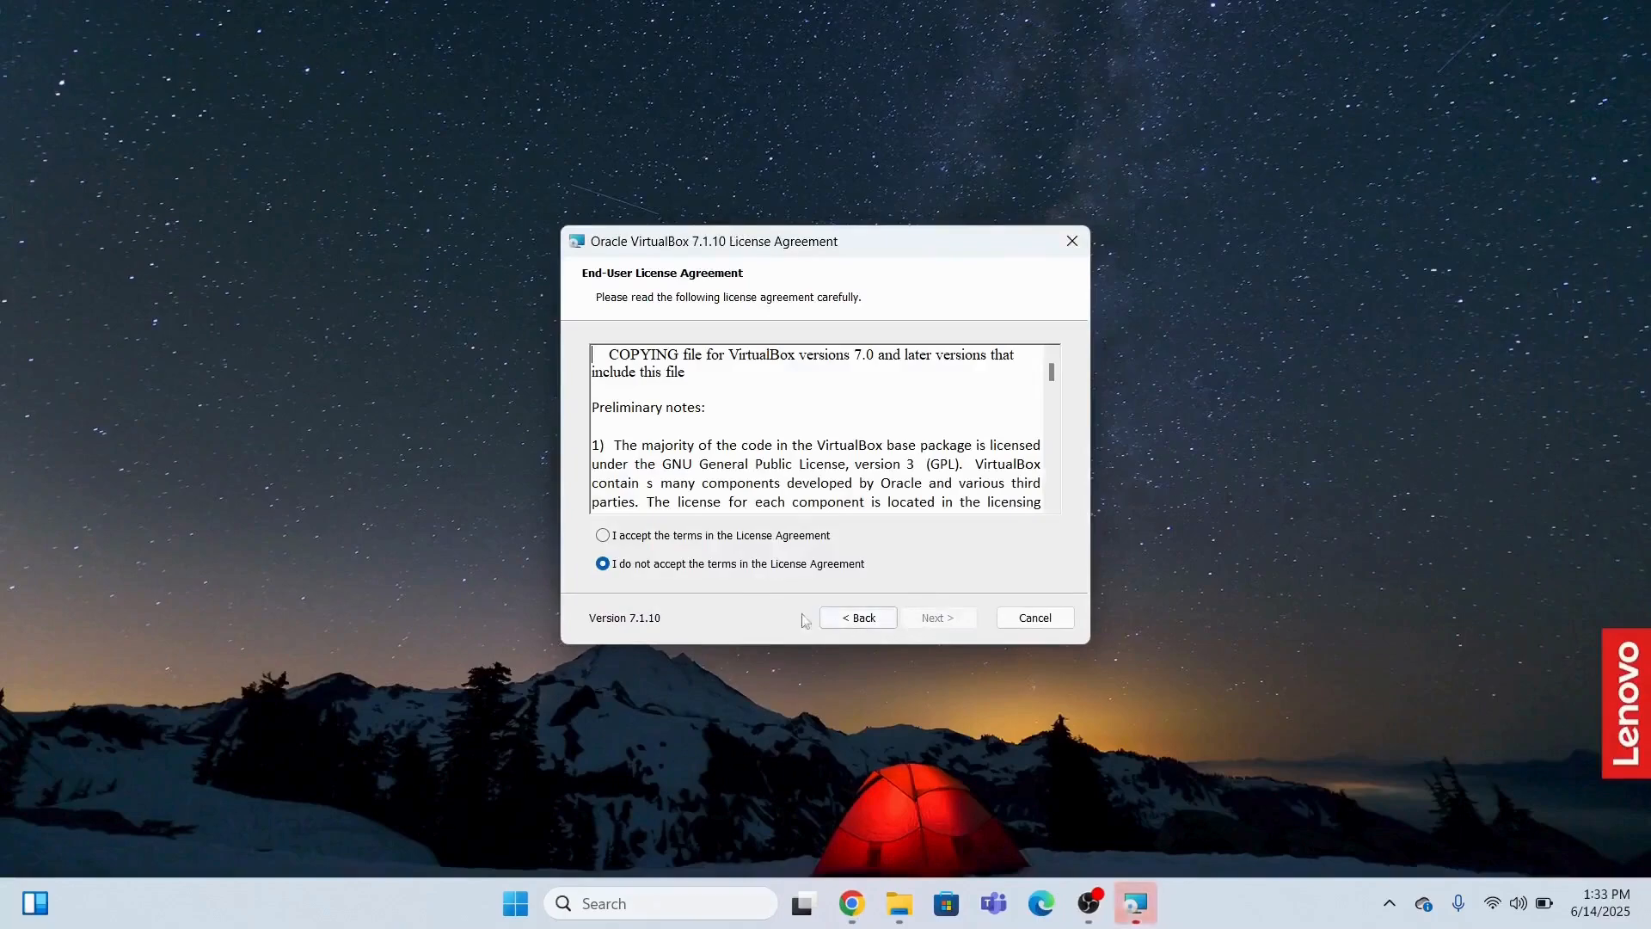
pyautogui.click(603, 535)
pyautogui.click(930, 623)
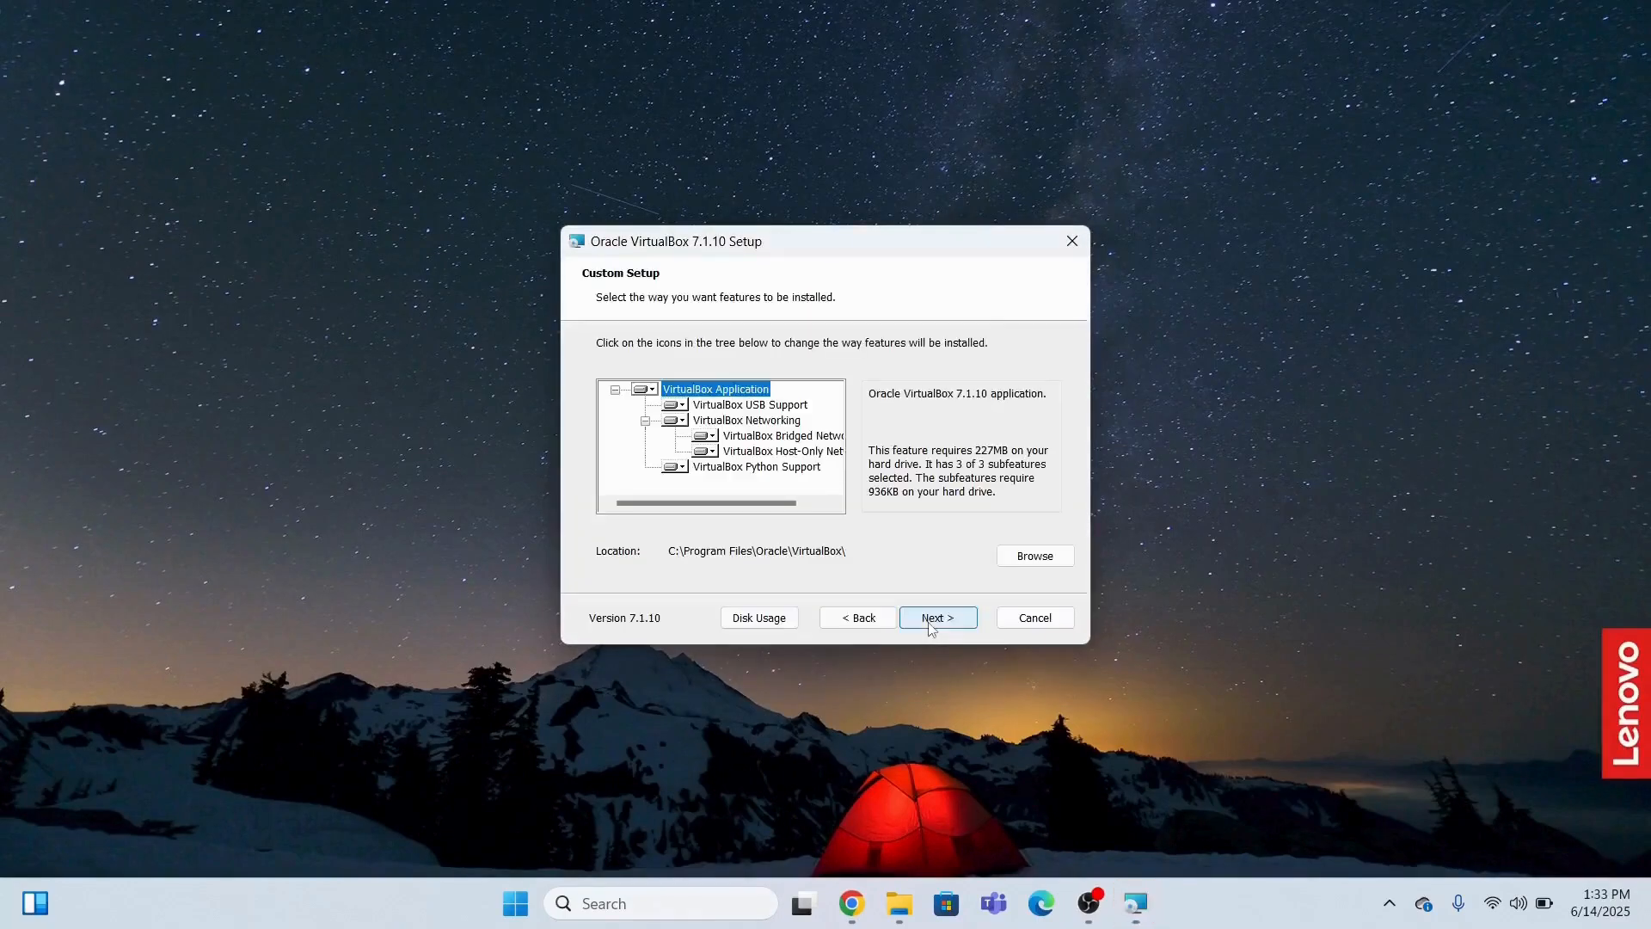
pyautogui.click(946, 626)
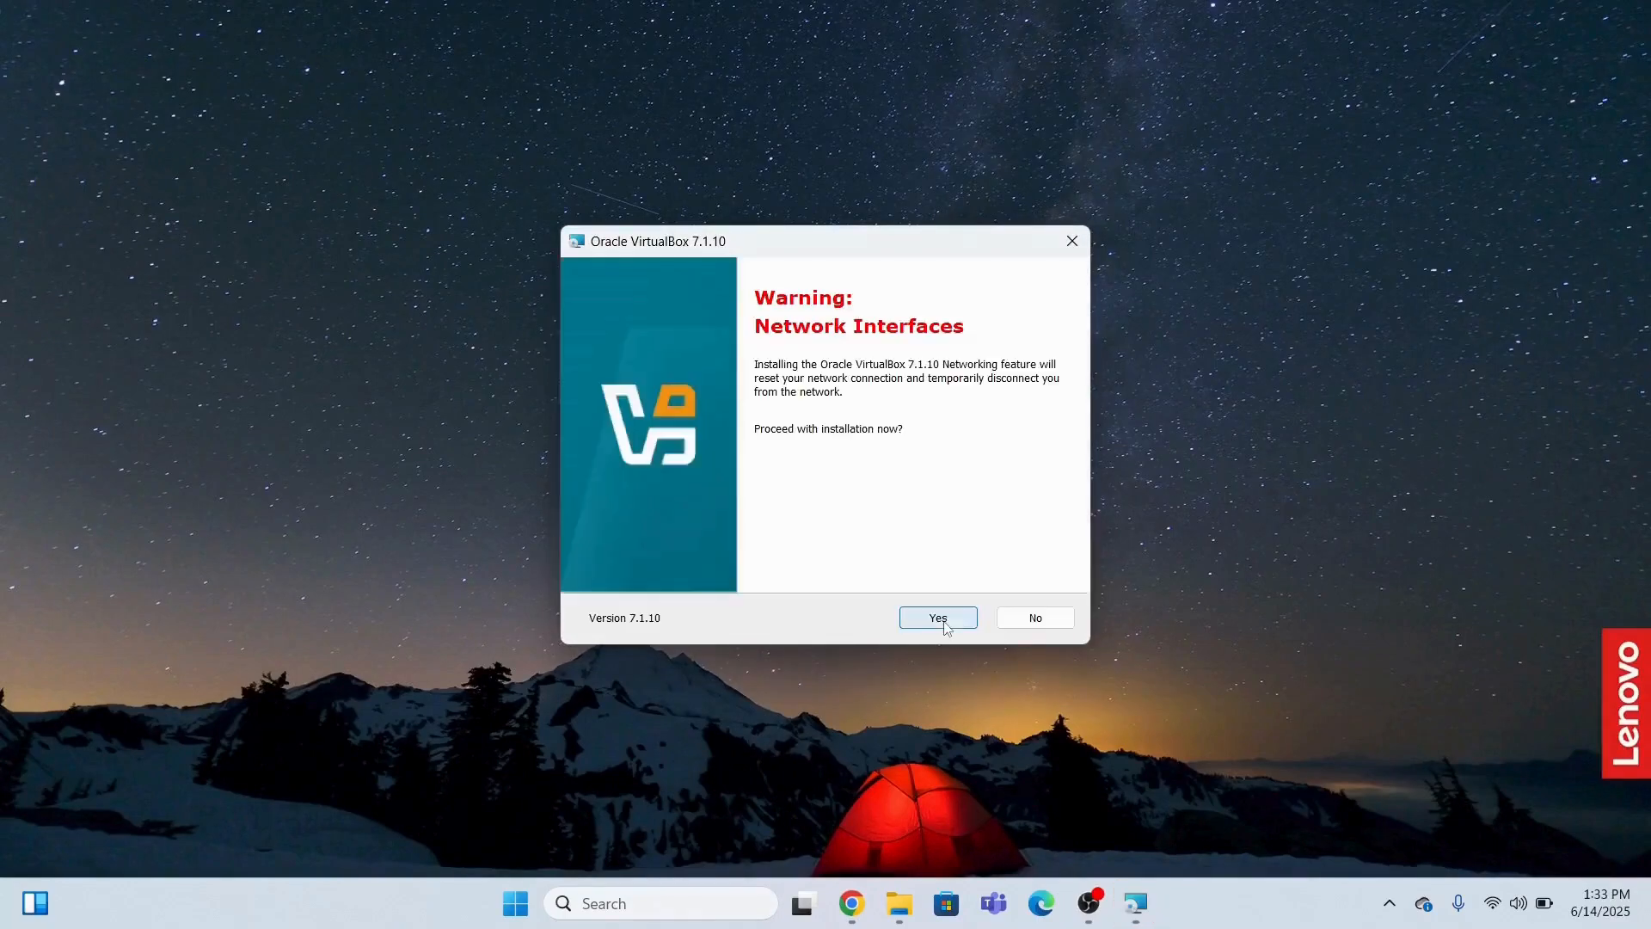
pyautogui.click(939, 619)
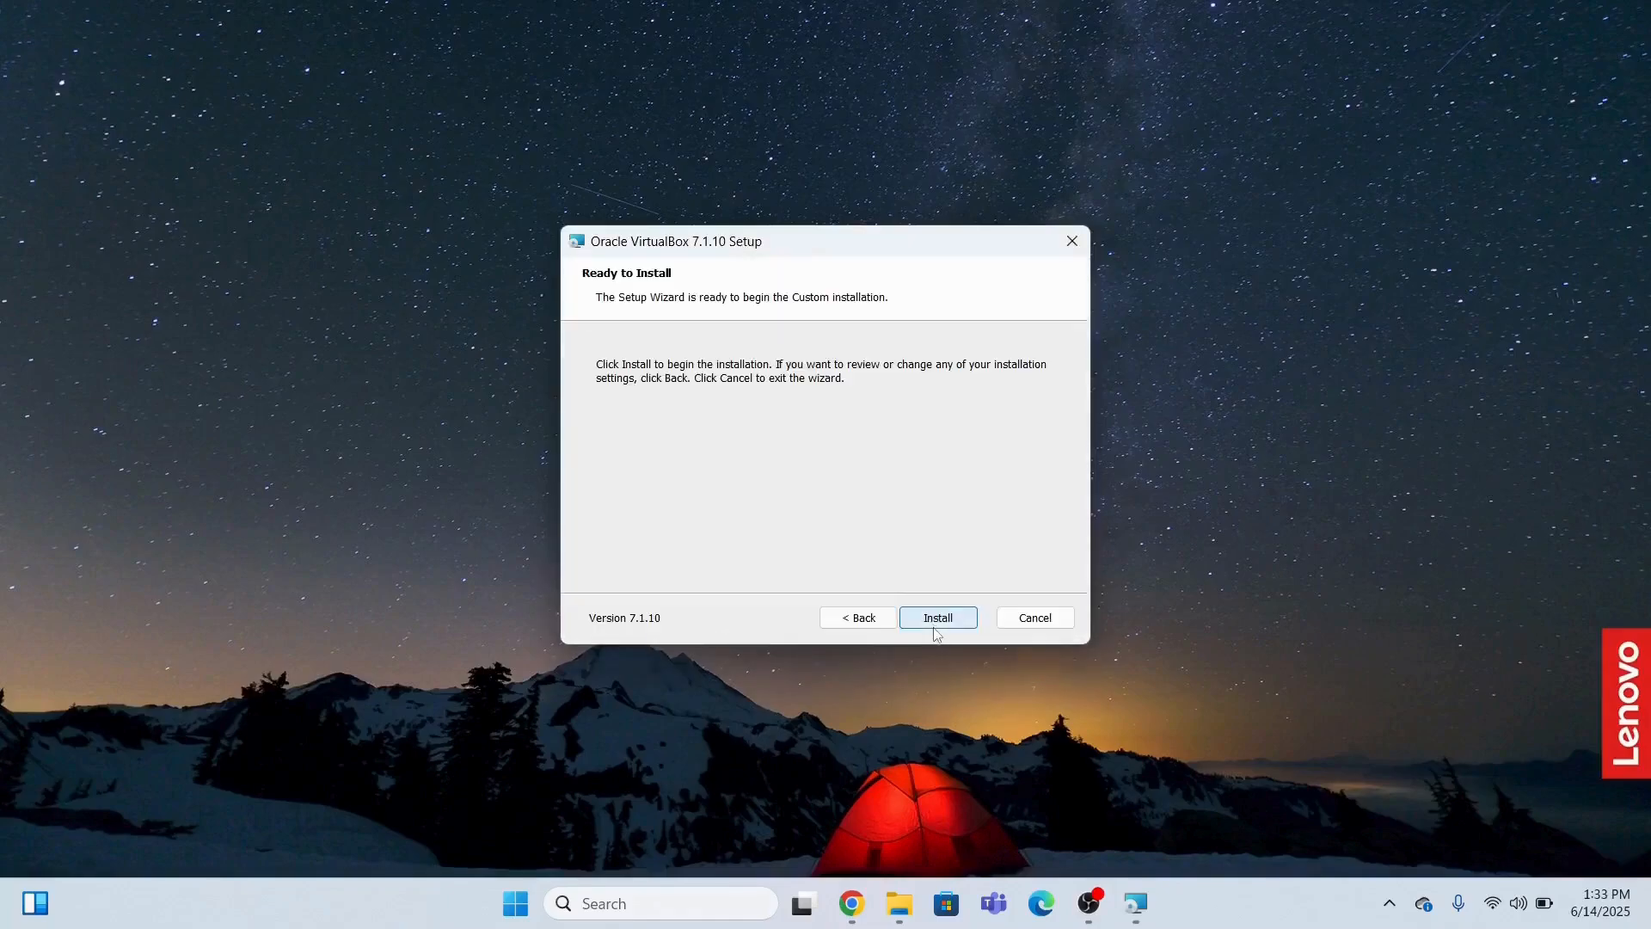
pyautogui.click(936, 626)
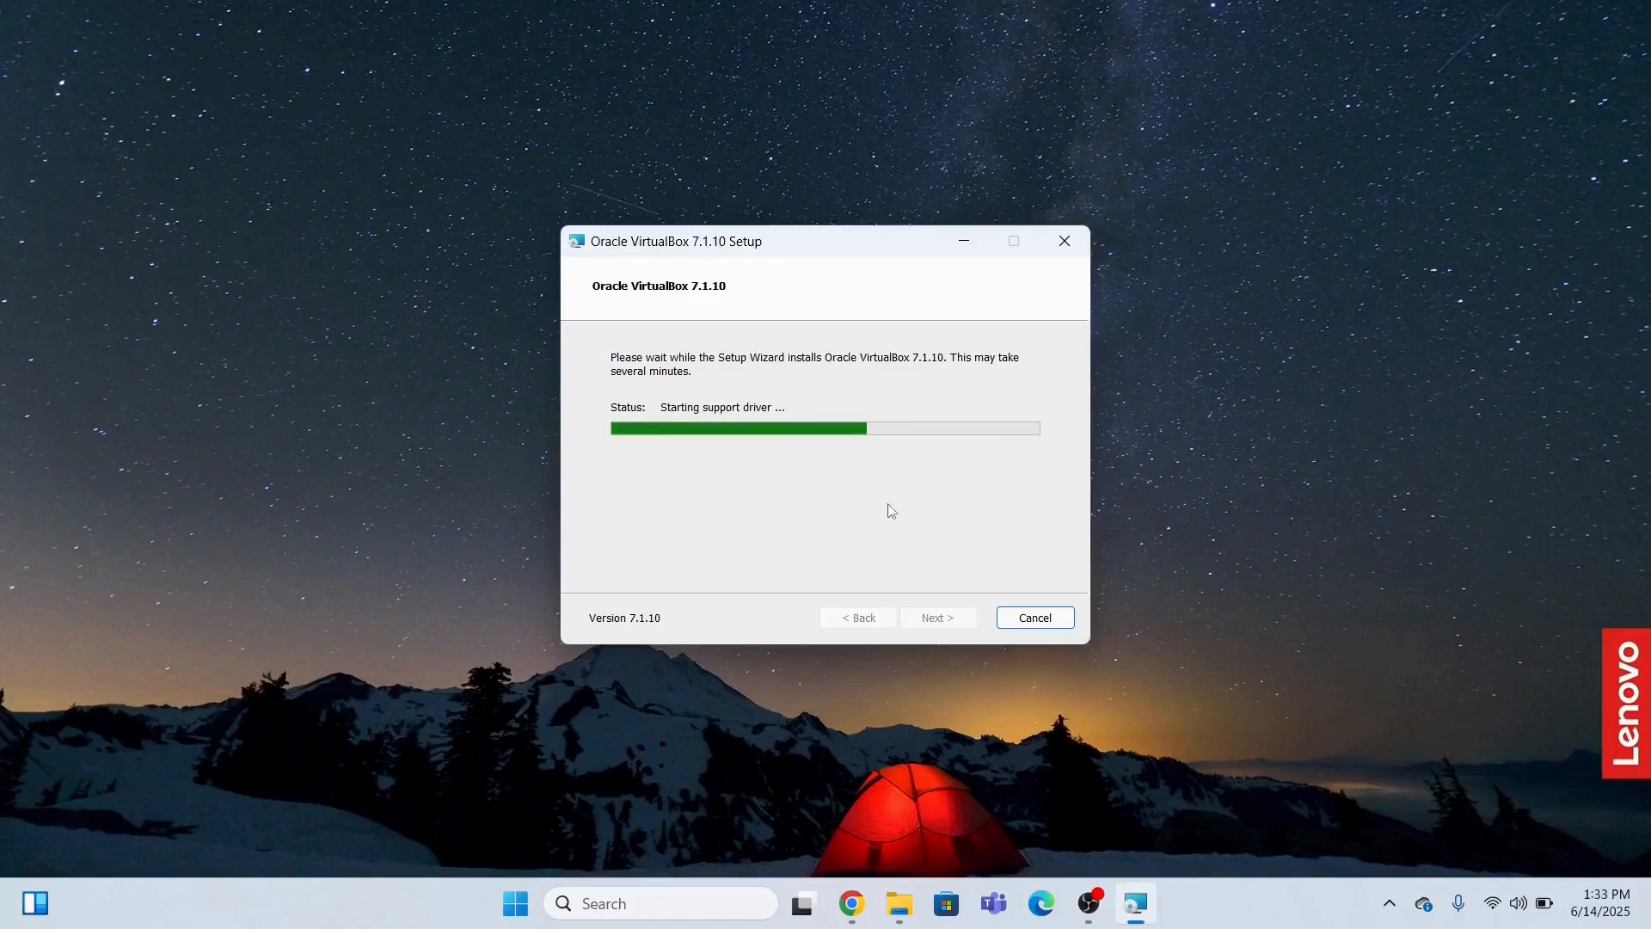
pyautogui.moveTo(811, 239); pyautogui.dragTo(840, 161)
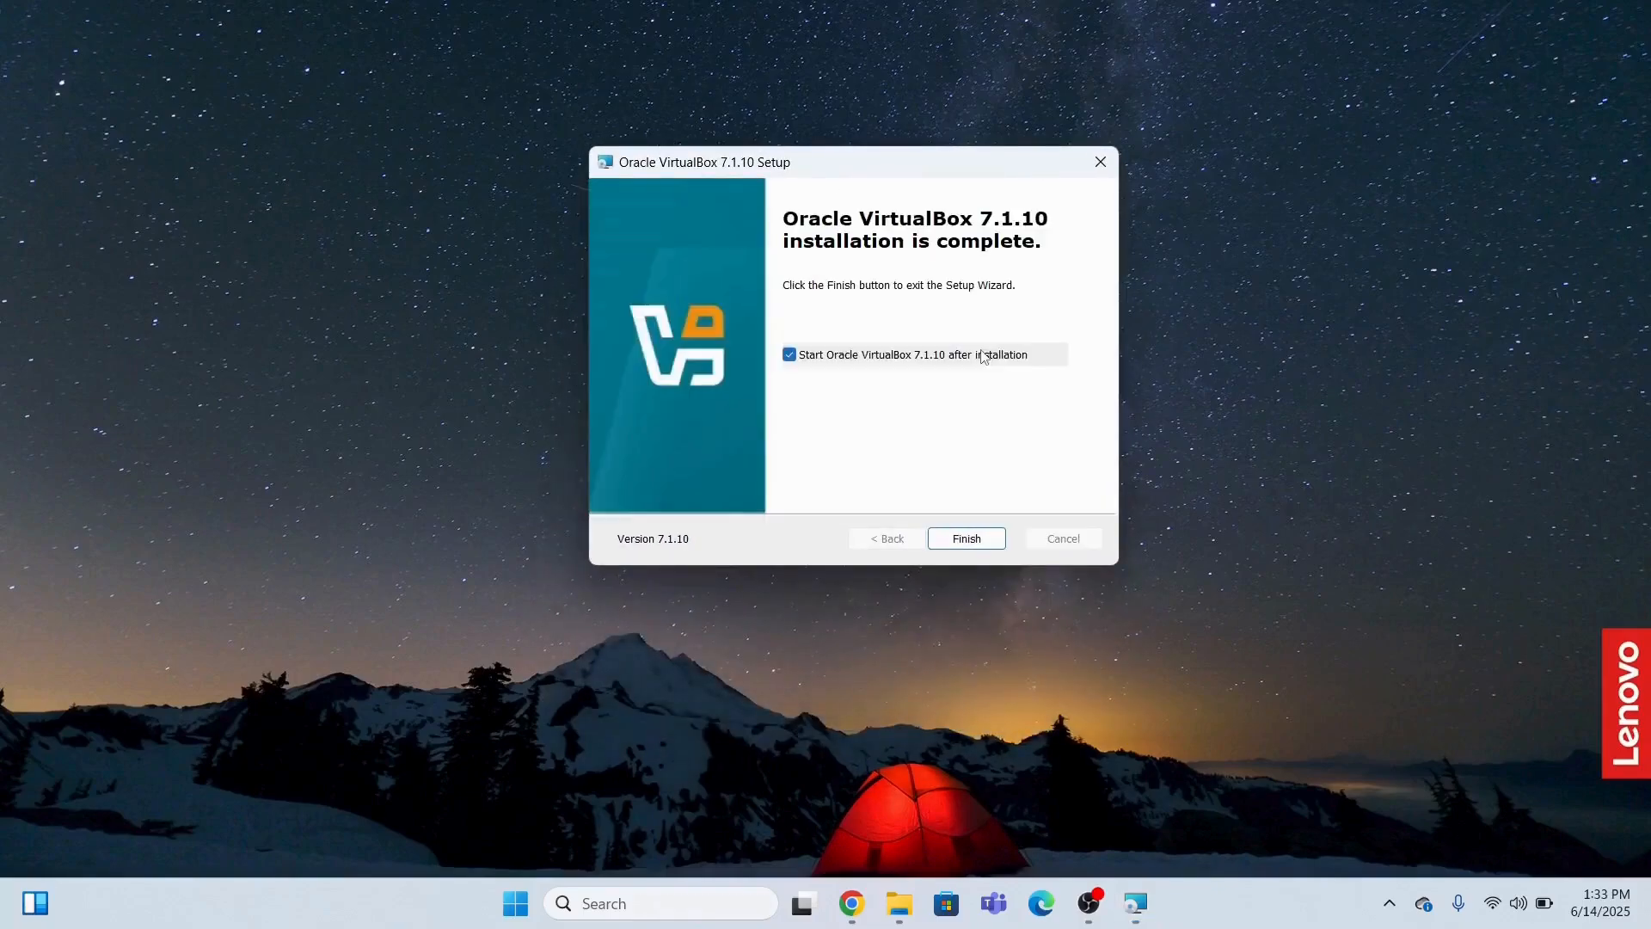
pyautogui.click(960, 548)
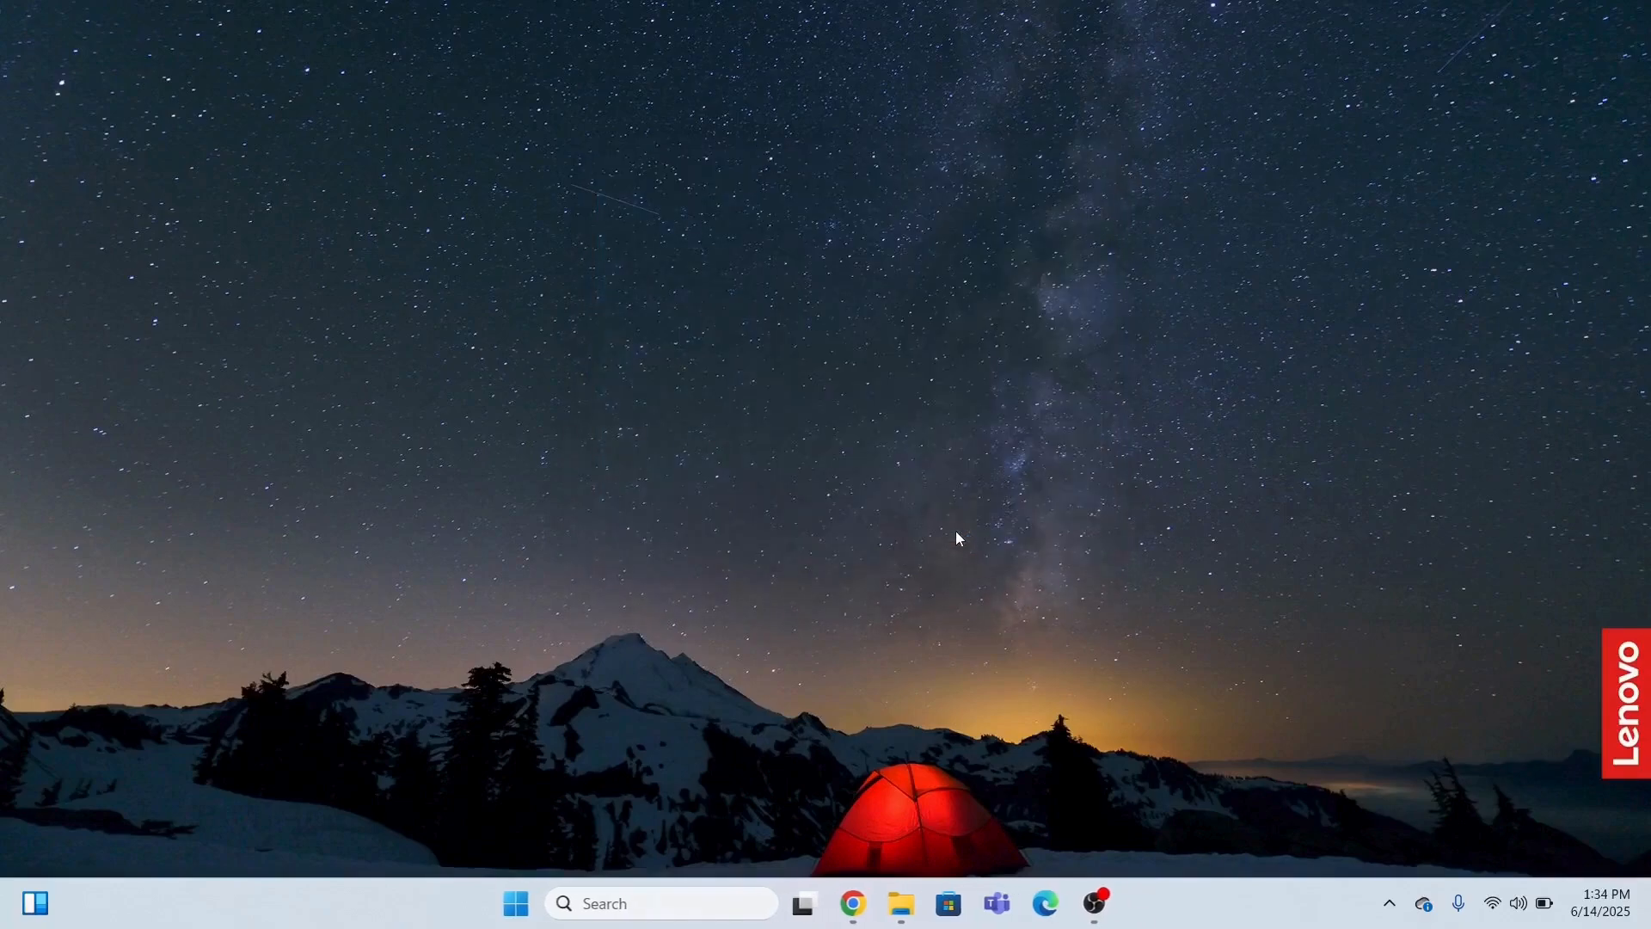
# Maximize VirtualBox Manager and start a new virtual machine named Windows11VM.
pyautogui.click(1139, 911)
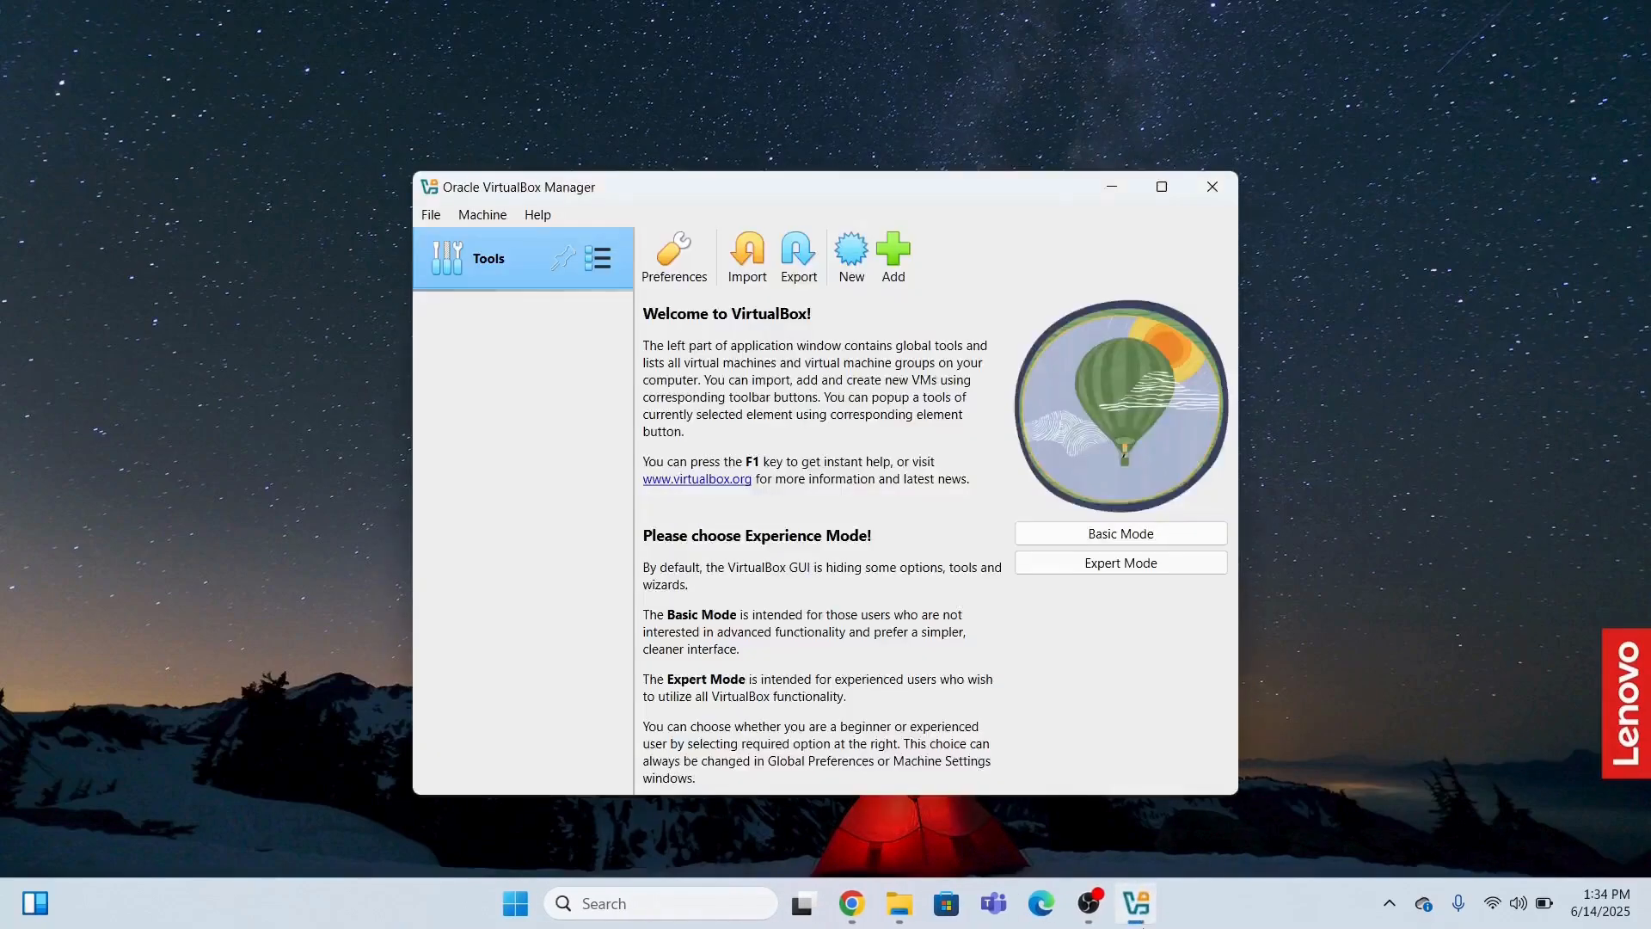
pyautogui.click(1161, 188)
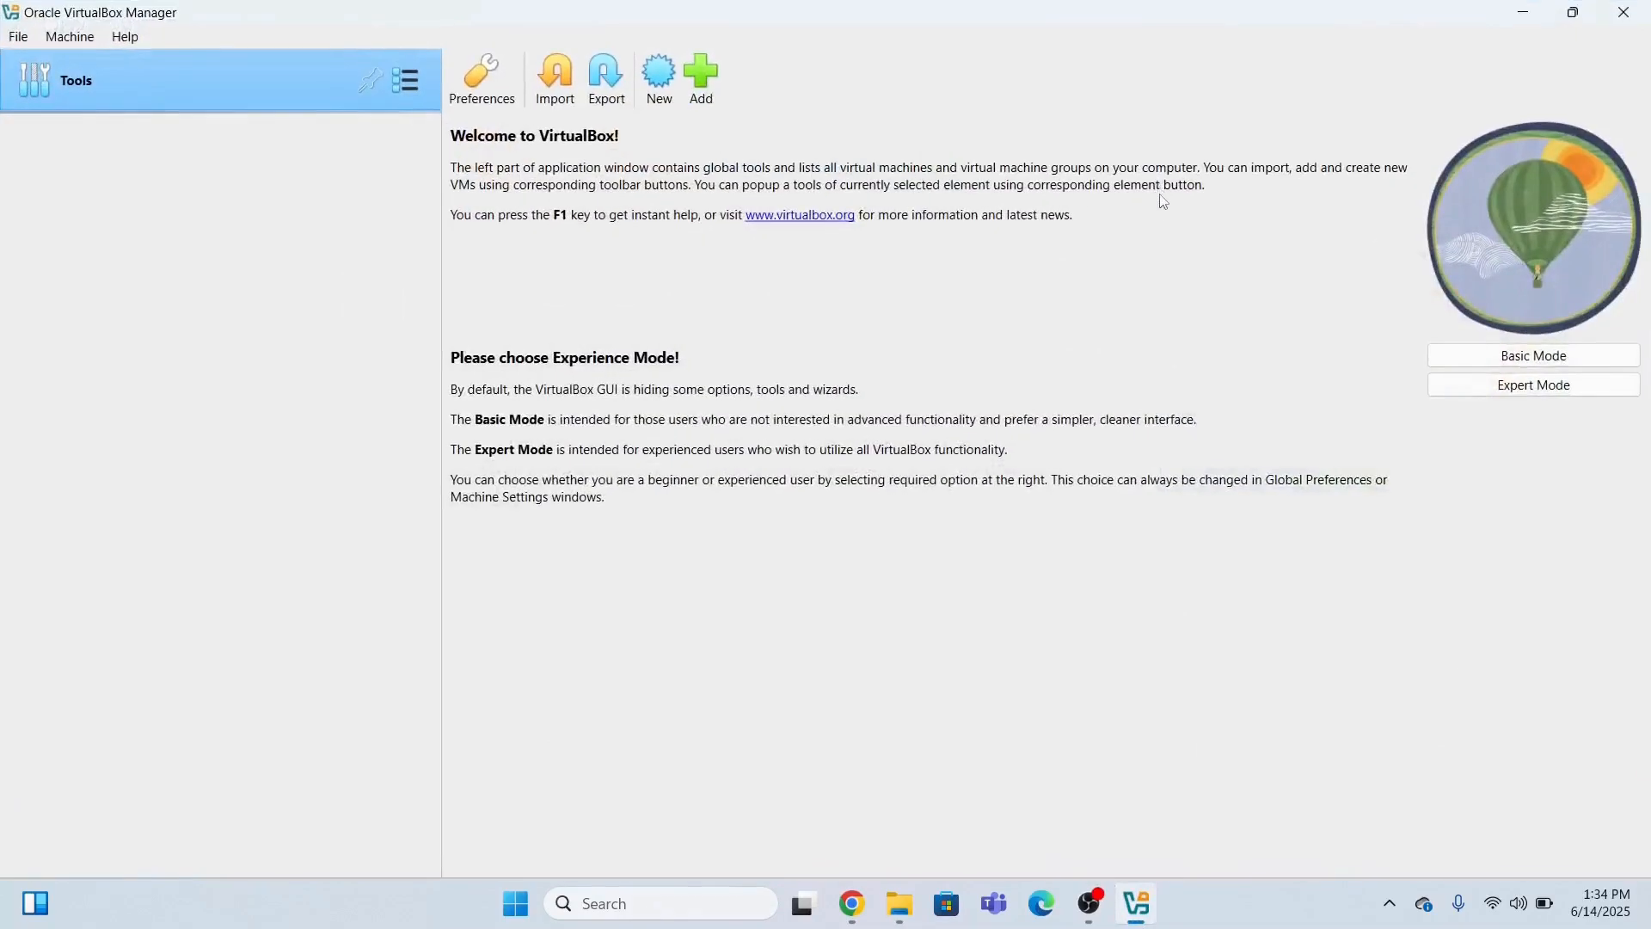
pyautogui.click(657, 73)
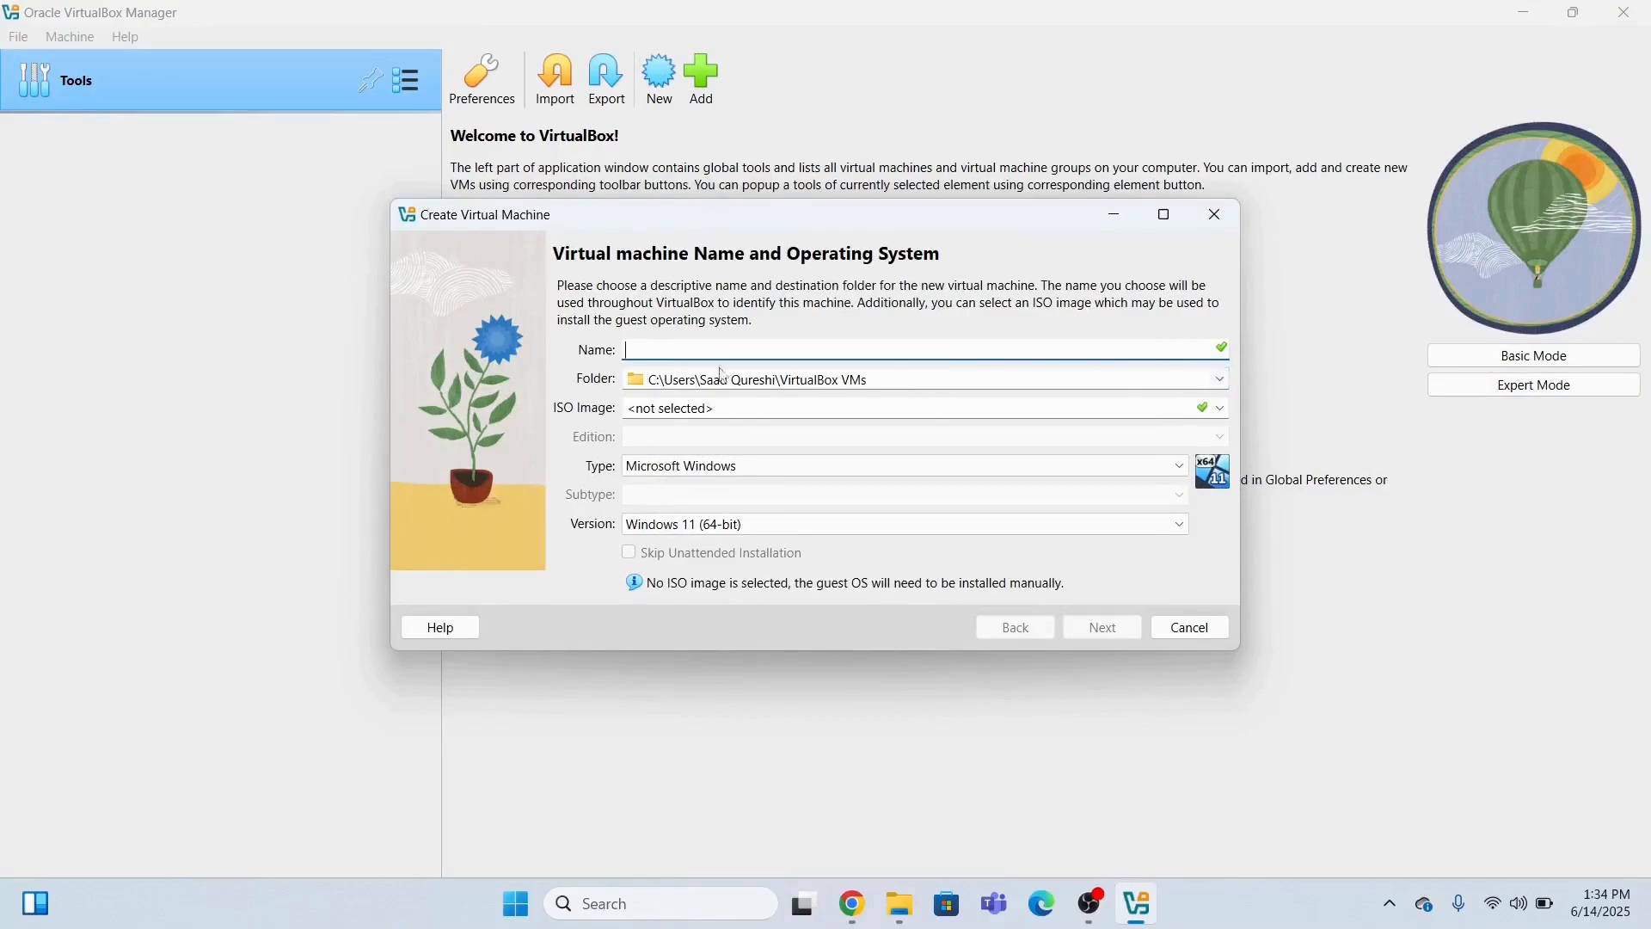
pyautogui.write('Windows11VM')
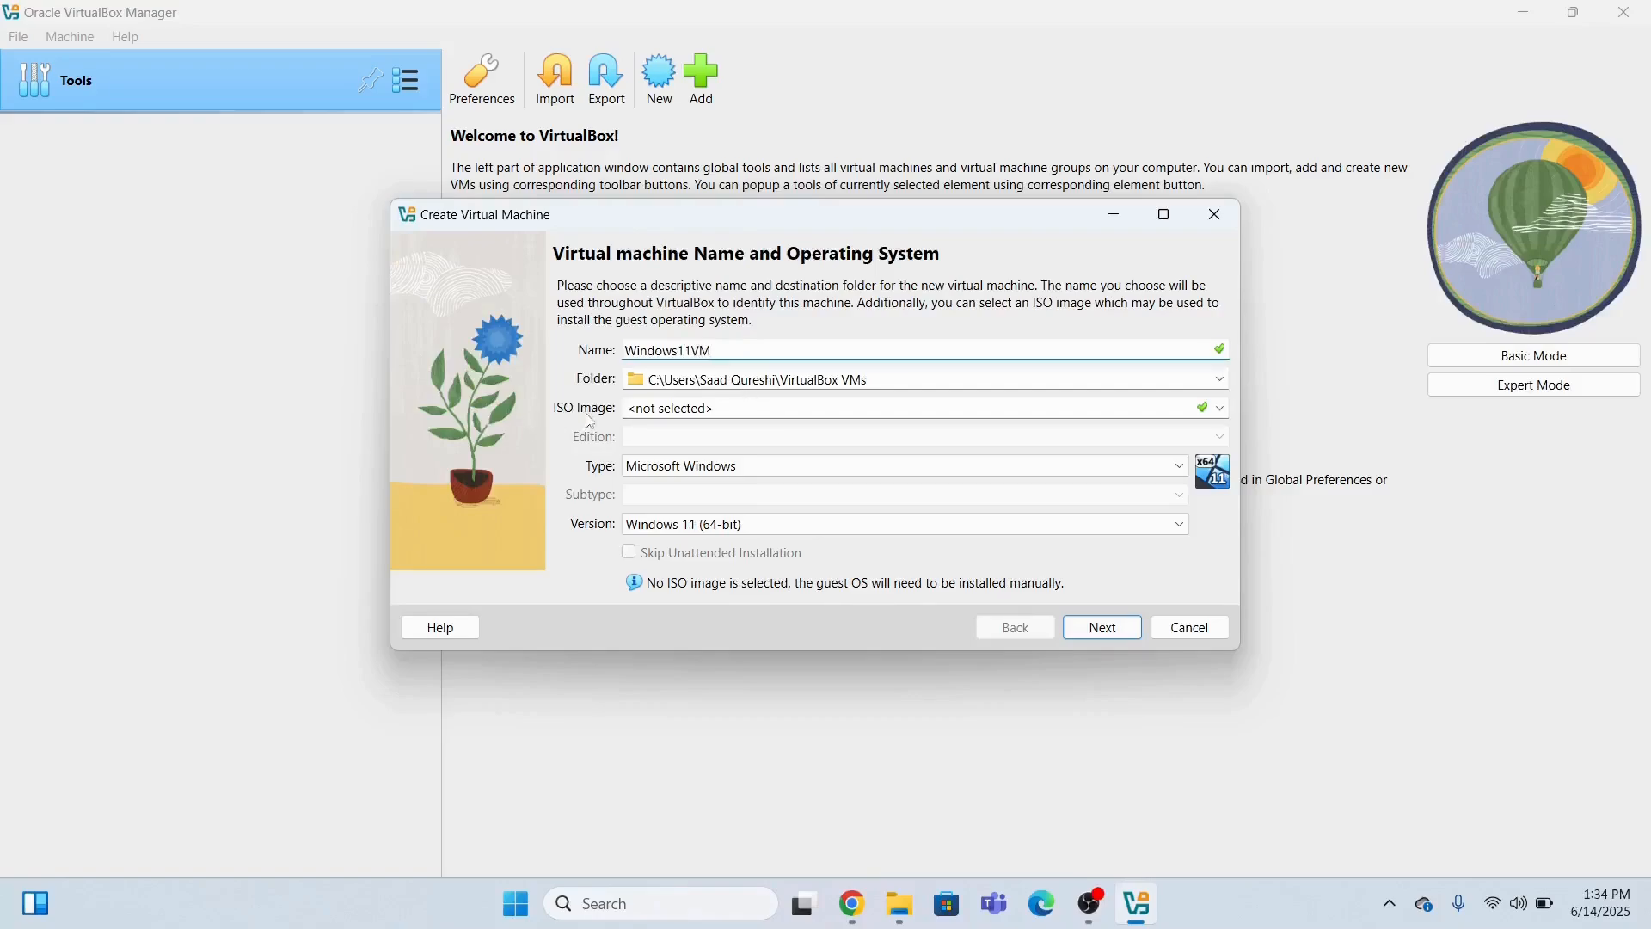
# Choose Win11_24H2_English_x64.iso from D:\Windows 11 as the ISO image and continue.
pyautogui.click(1216, 405)
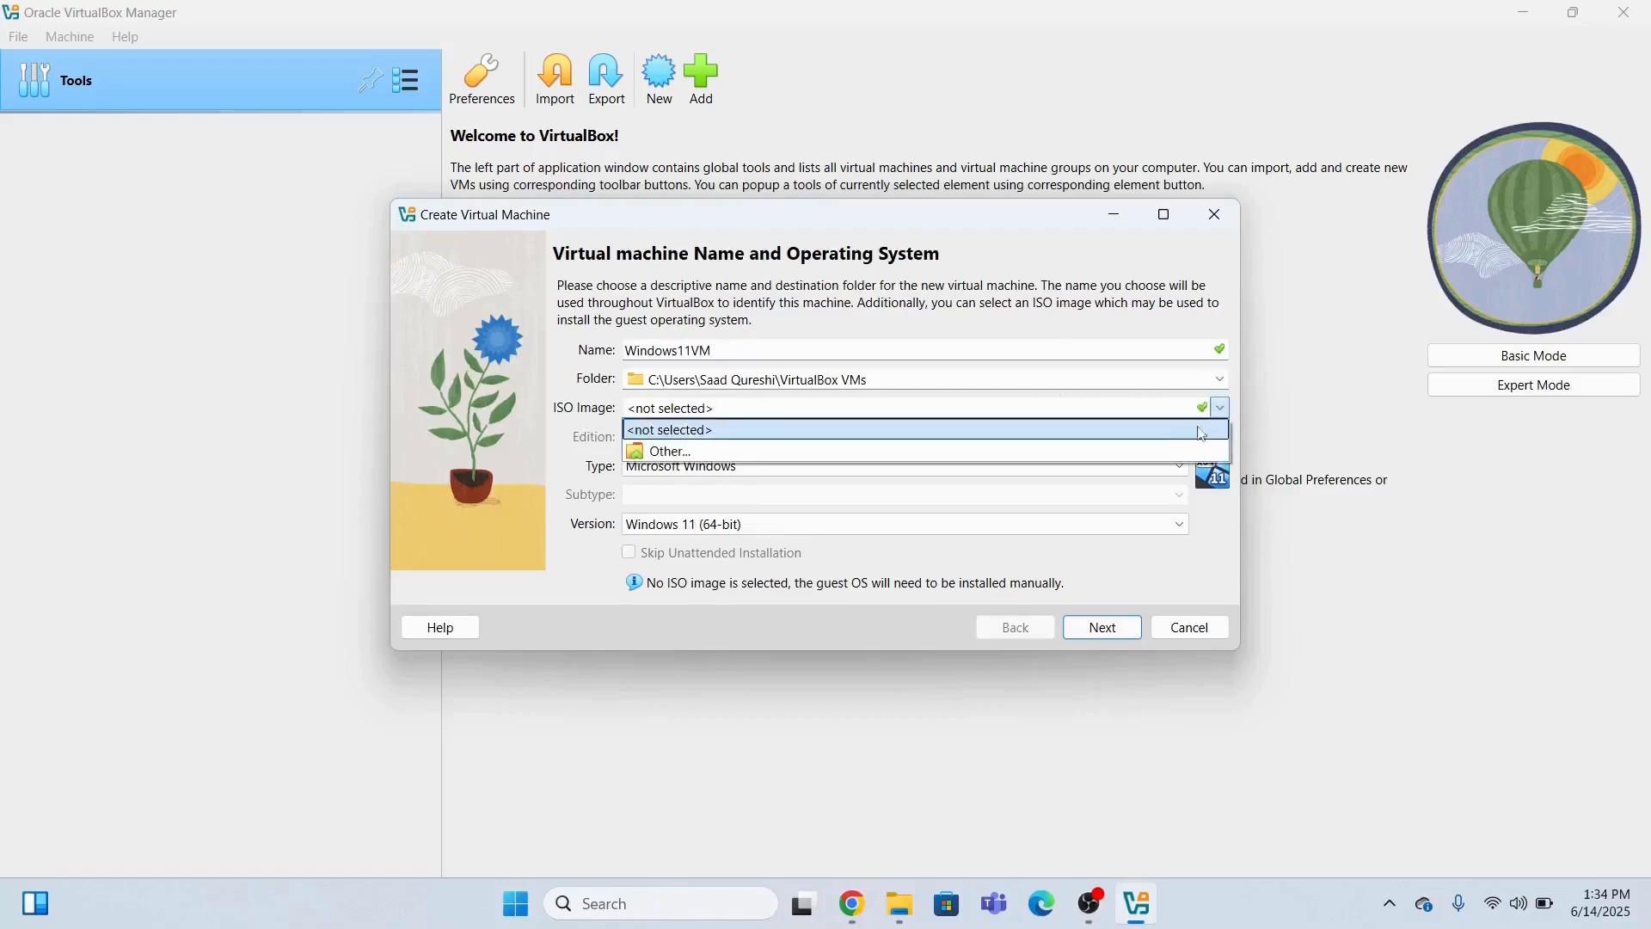
pyautogui.click(962, 450)
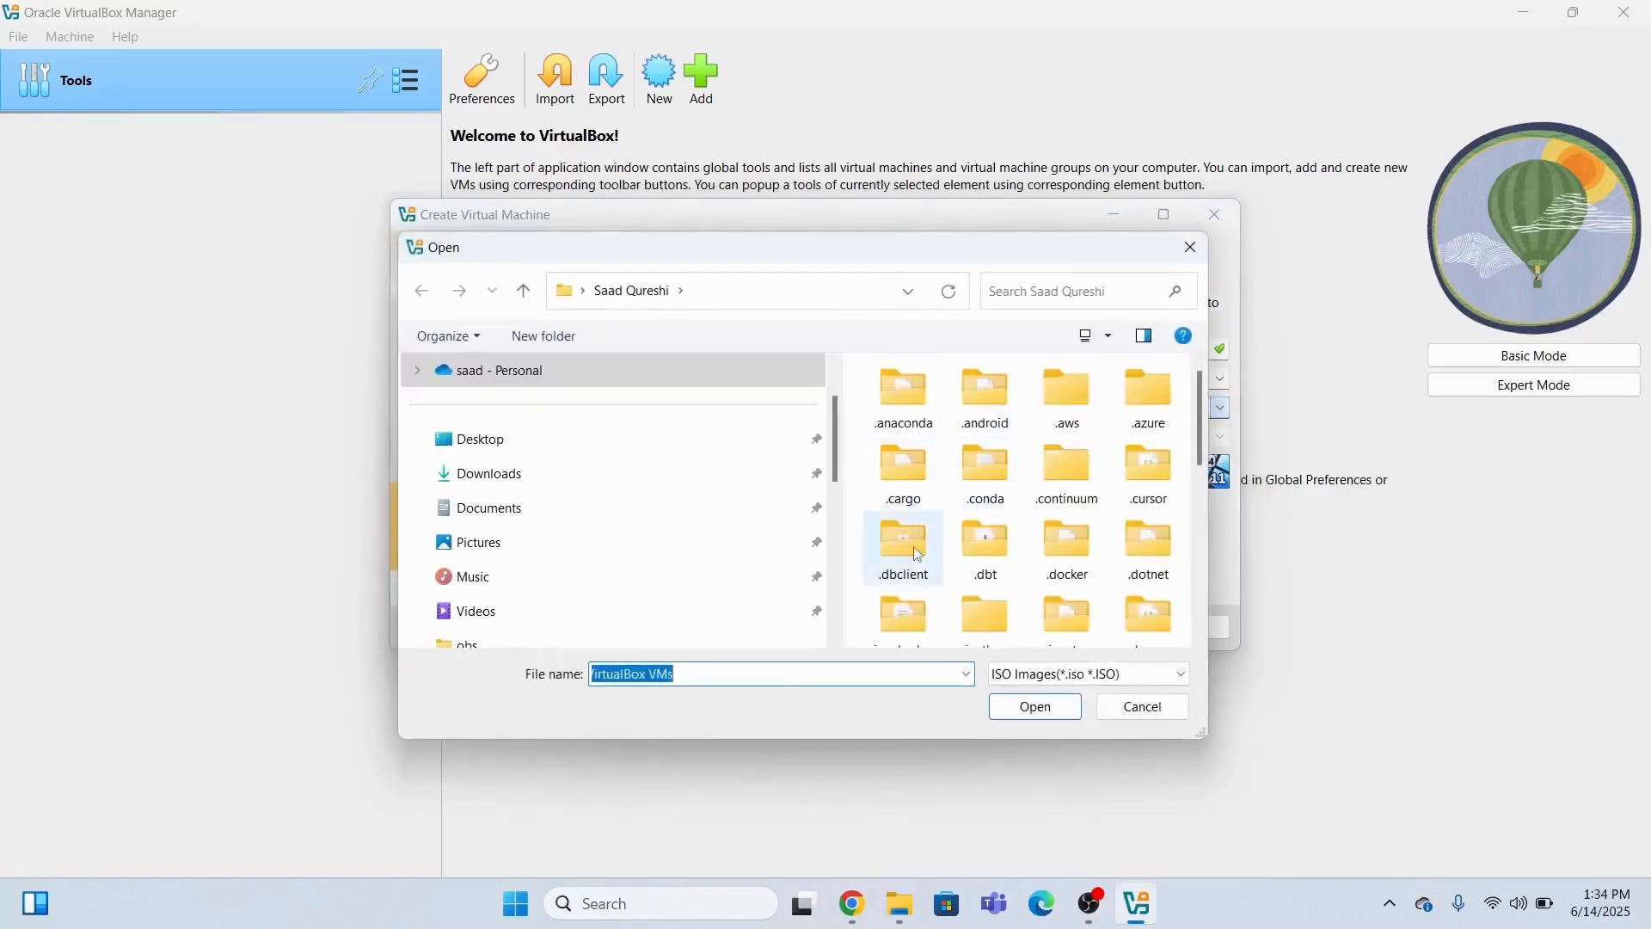
pyautogui.moveTo(834, 485); pyautogui.dragTo(833, 575)
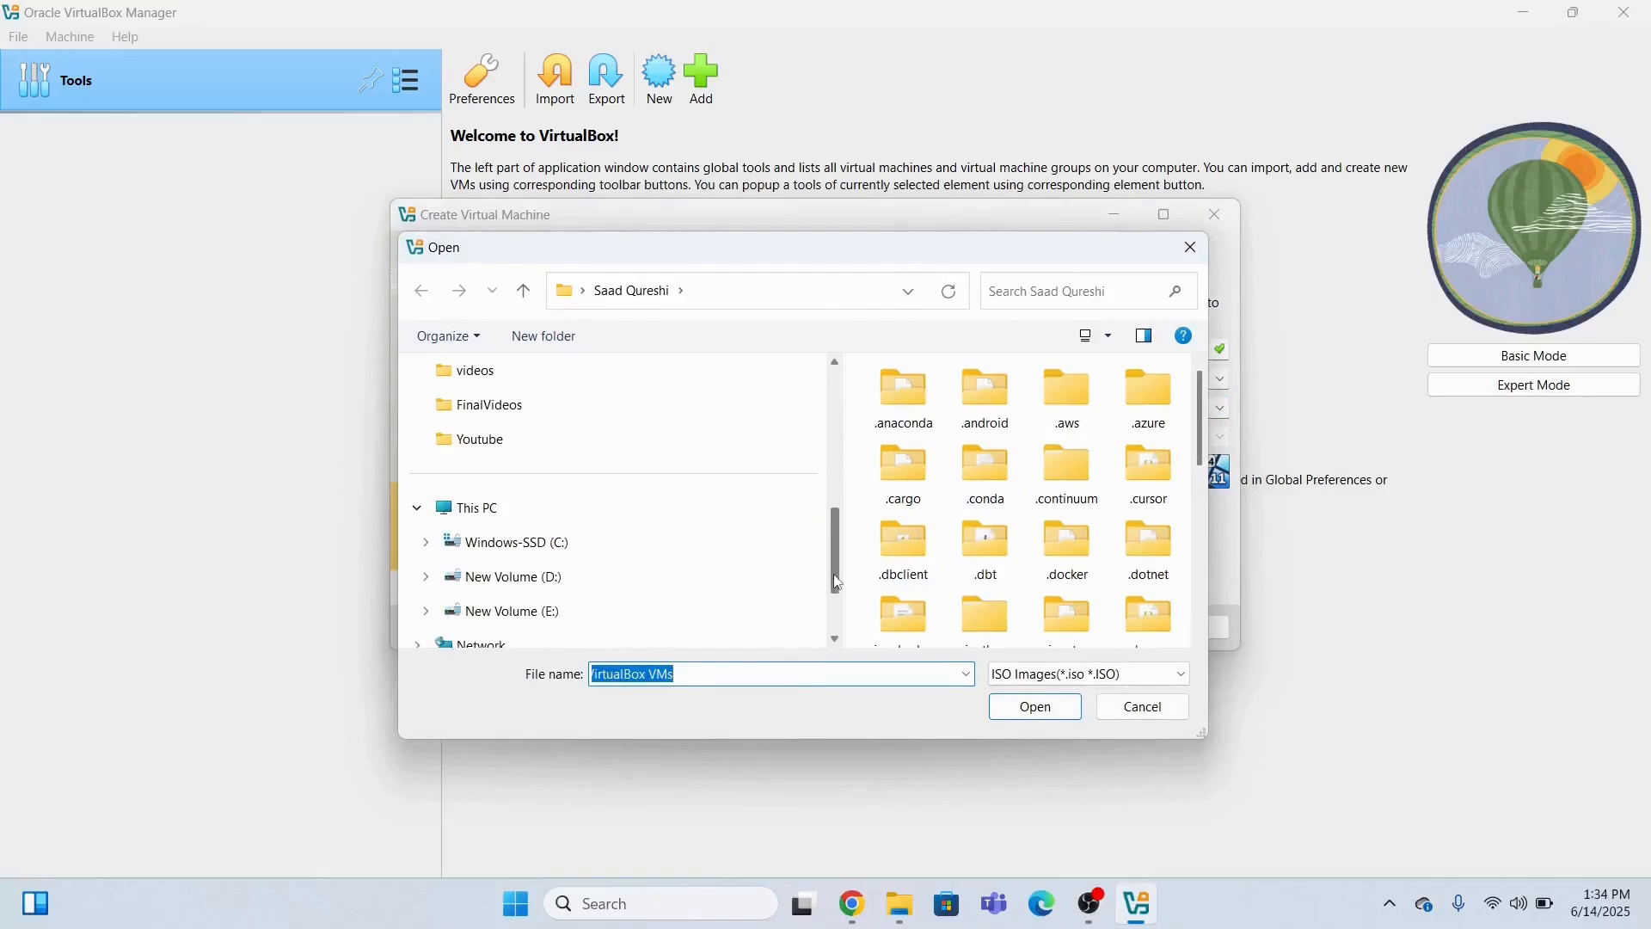
pyautogui.click(564, 578)
pyautogui.click(924, 566)
pyautogui.scroll(-5, 921, 560)
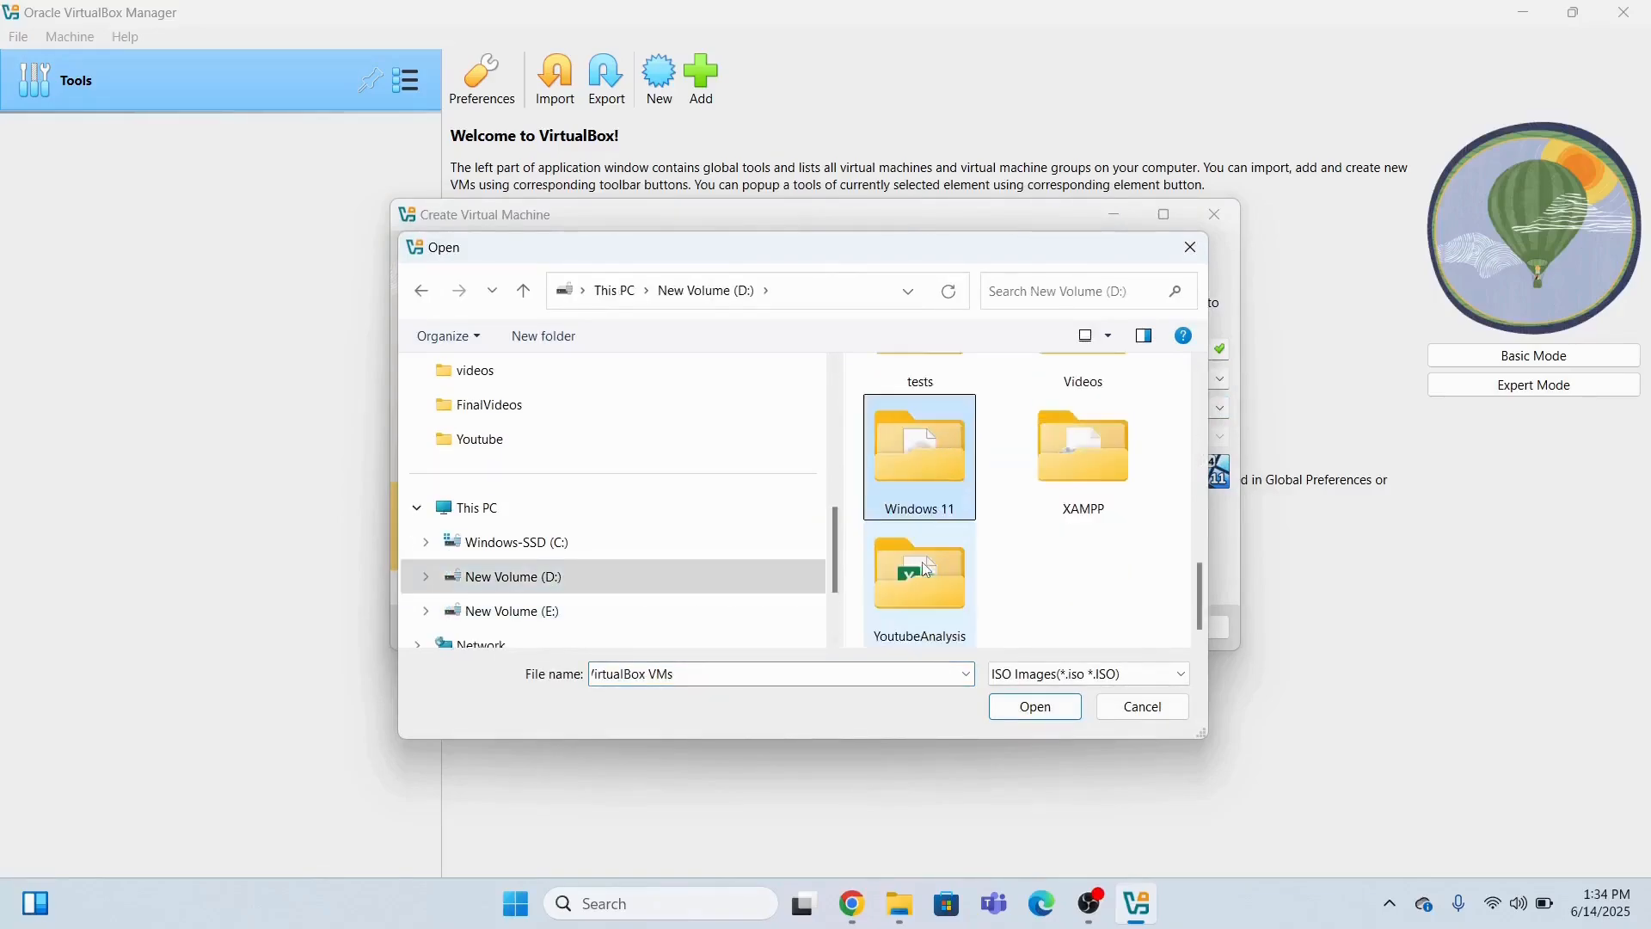
pyautogui.doubleClick(913, 461)
pyautogui.doubleClick(954, 401)
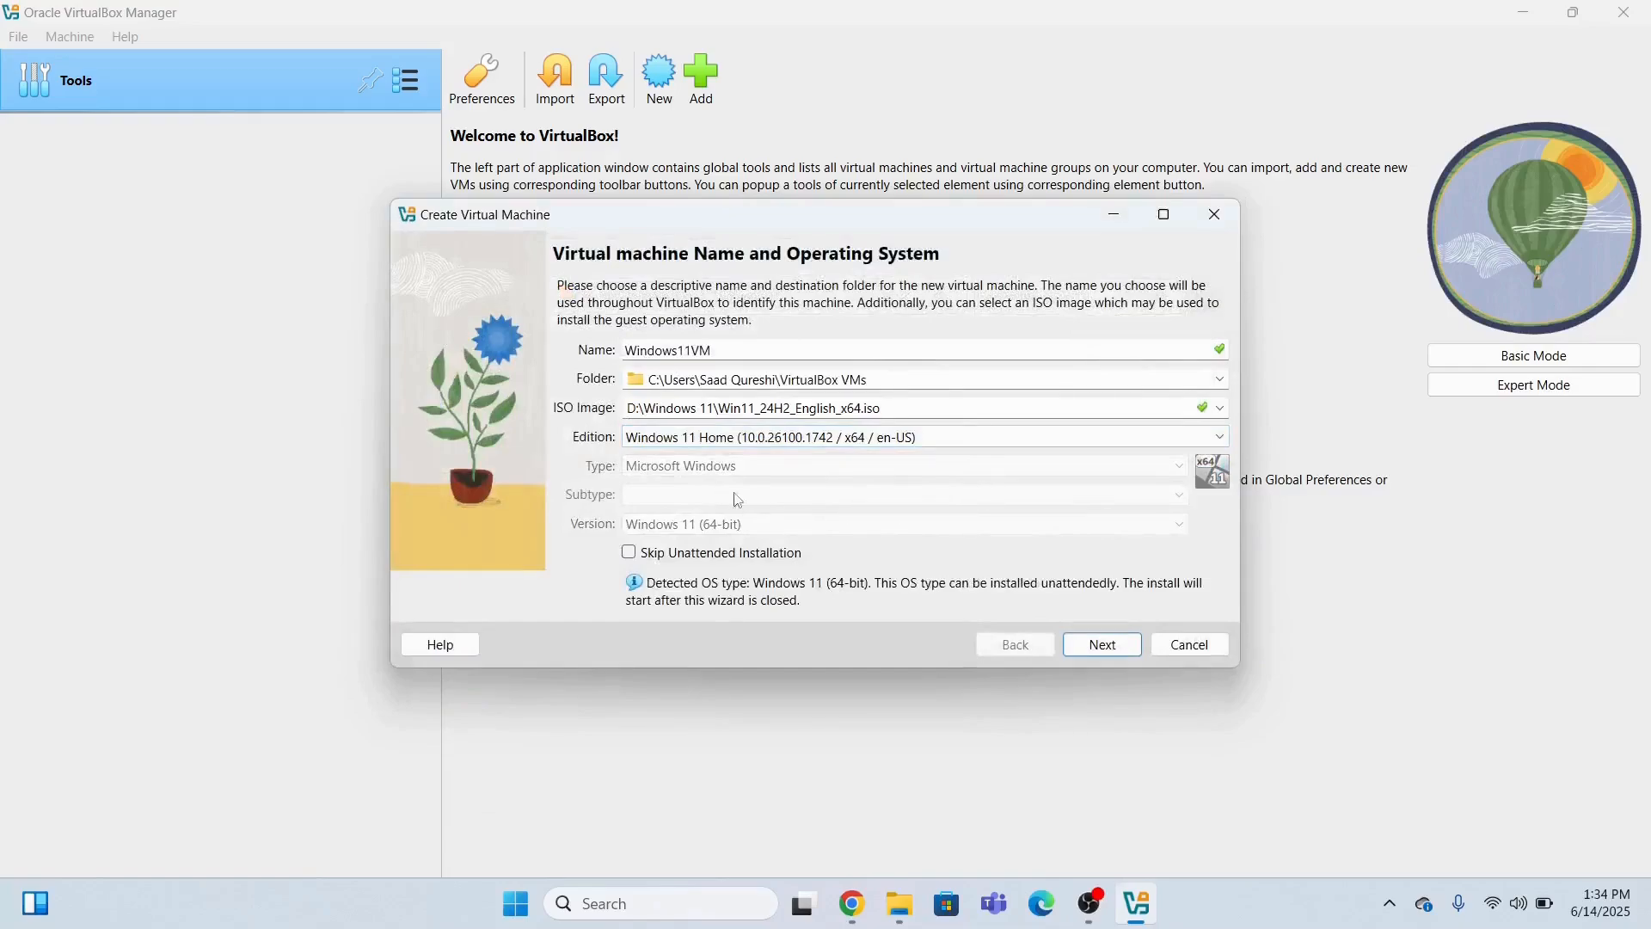
pyautogui.click(1102, 644)
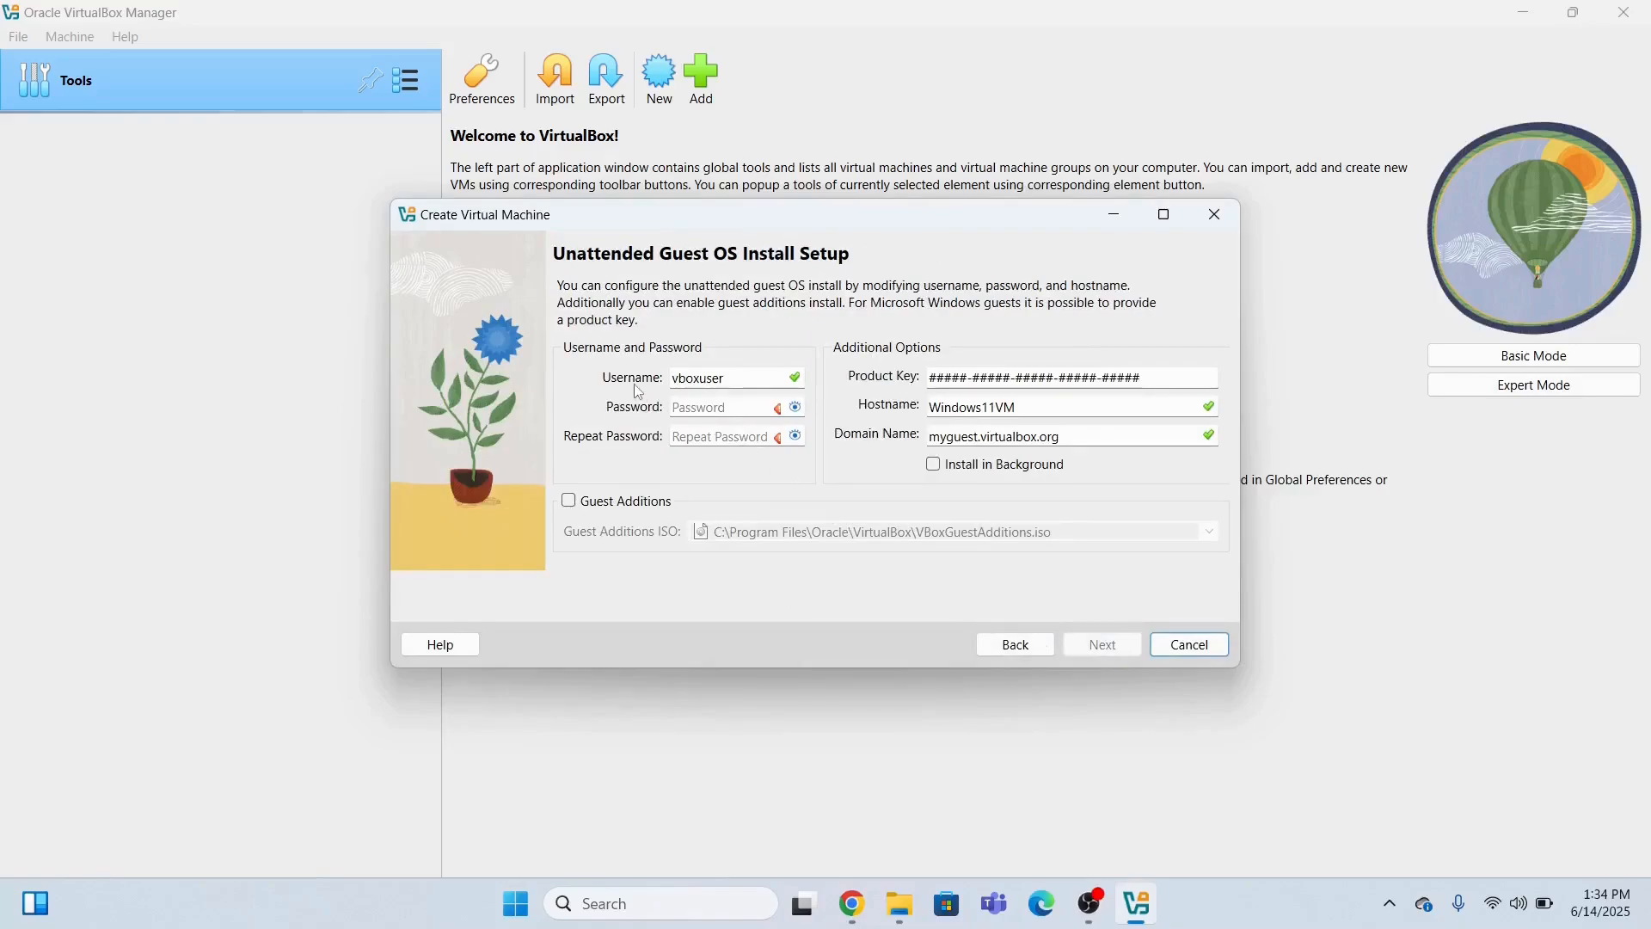
# Replace the default username, enter and verify a matching password, then continue to Hardware.
pyautogui.doubleClick(752, 380)
pyautogui.write('windows11')
pyautogui.click(743, 404)
pyautogui.write('12')
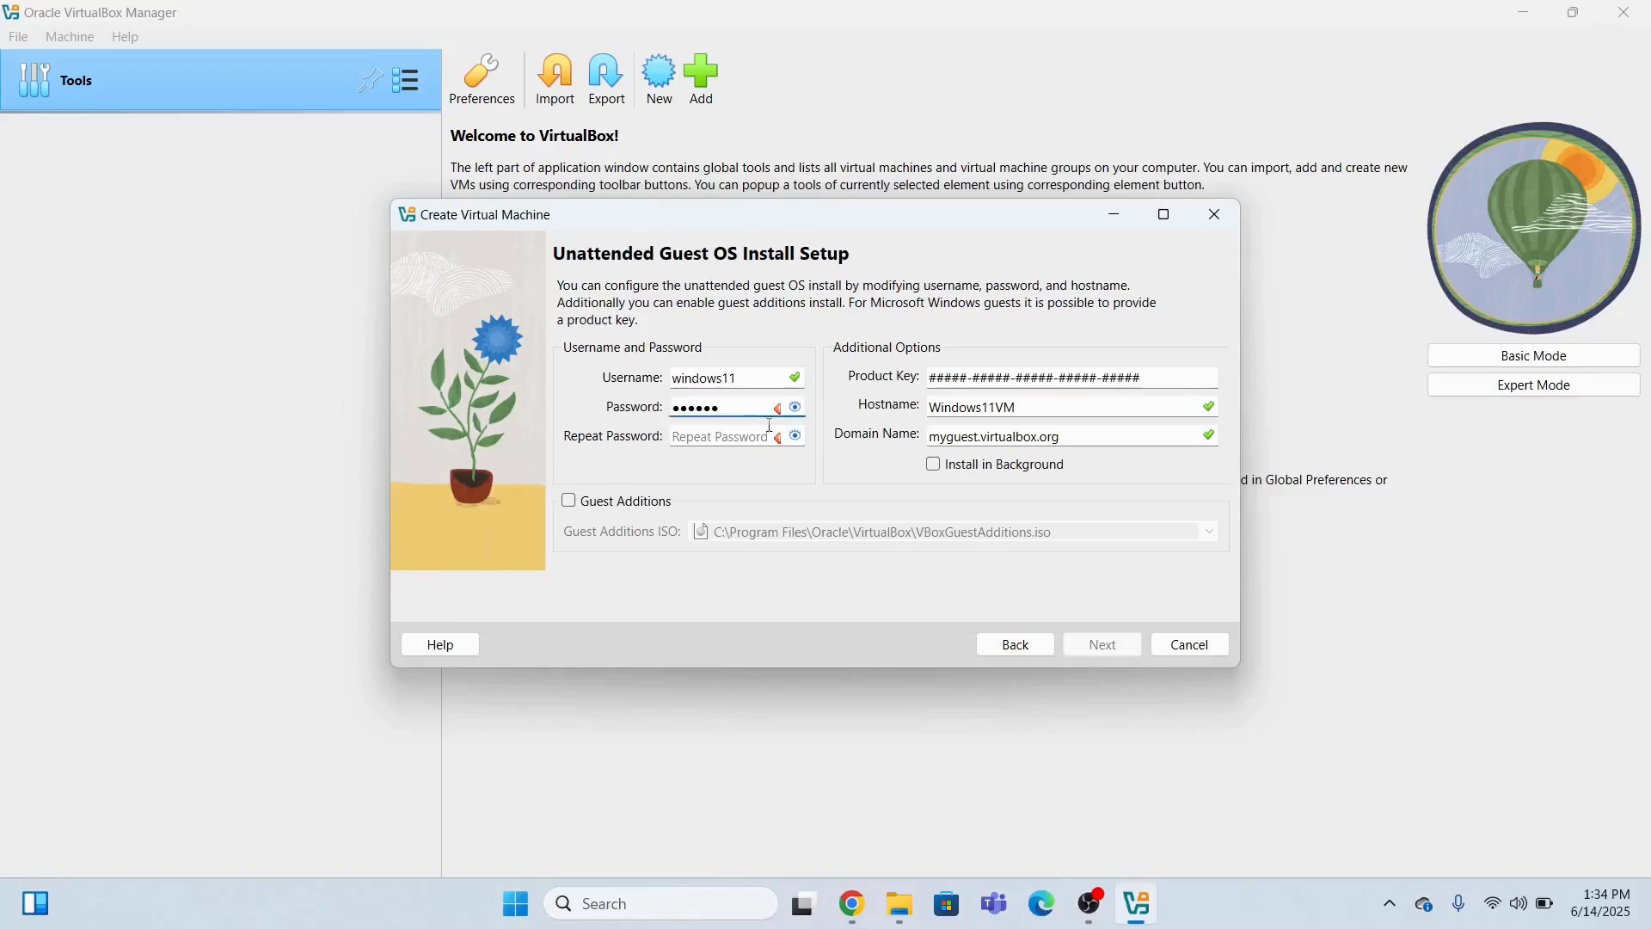
pyautogui.click(793, 409)
pyautogui.write('123qwe')
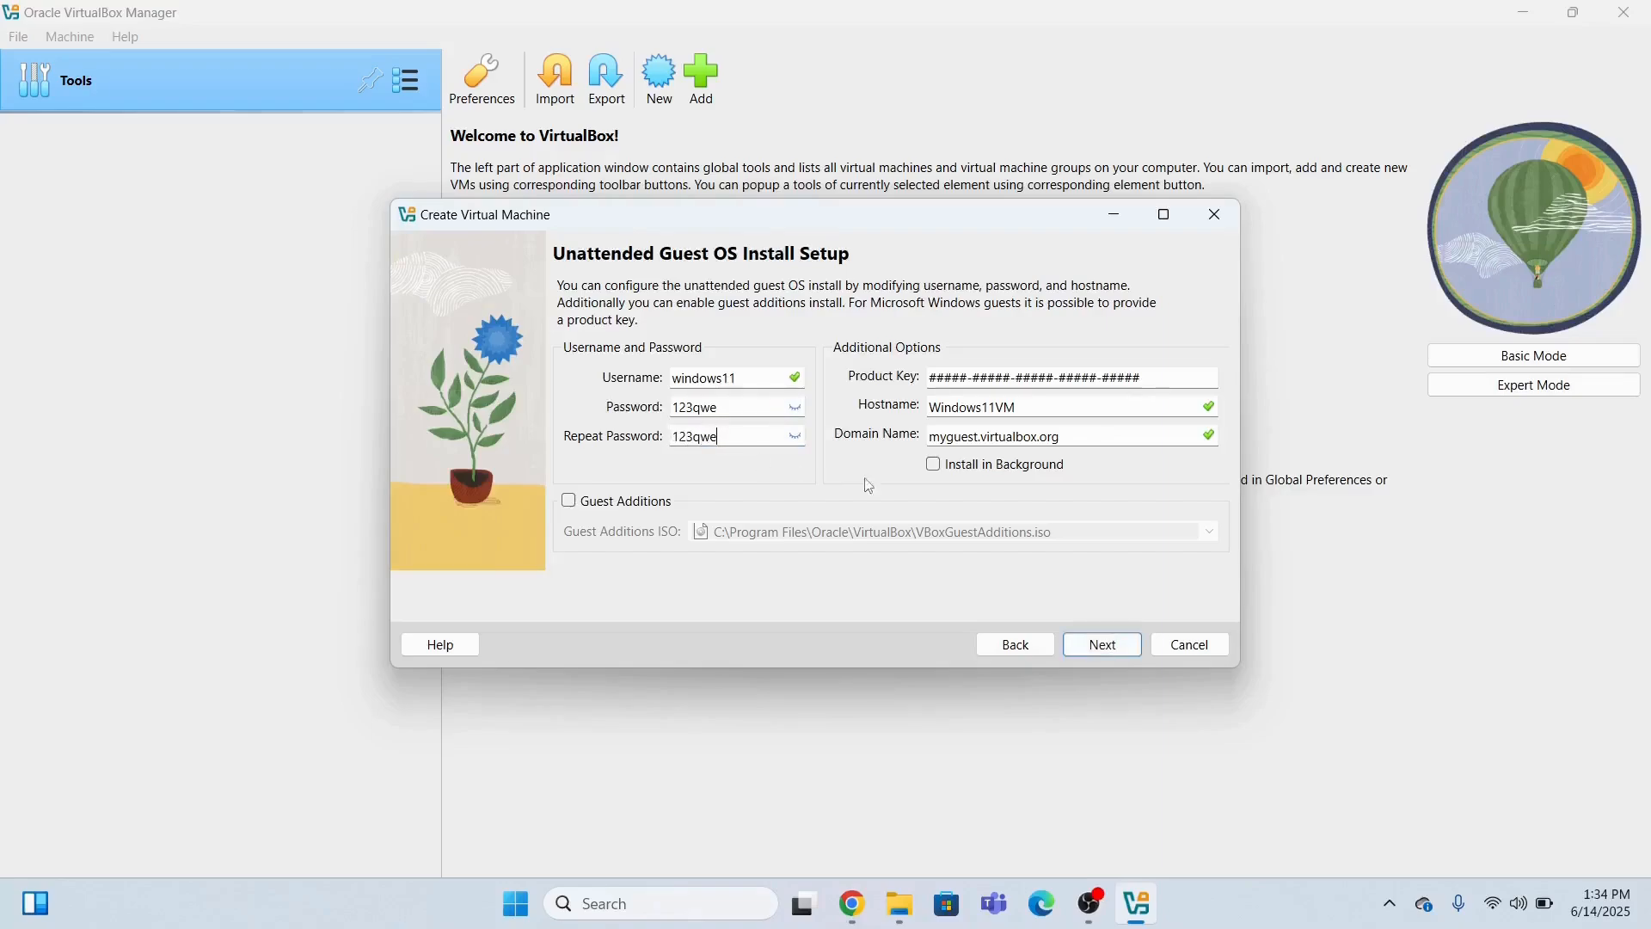
pyautogui.click(1098, 654)
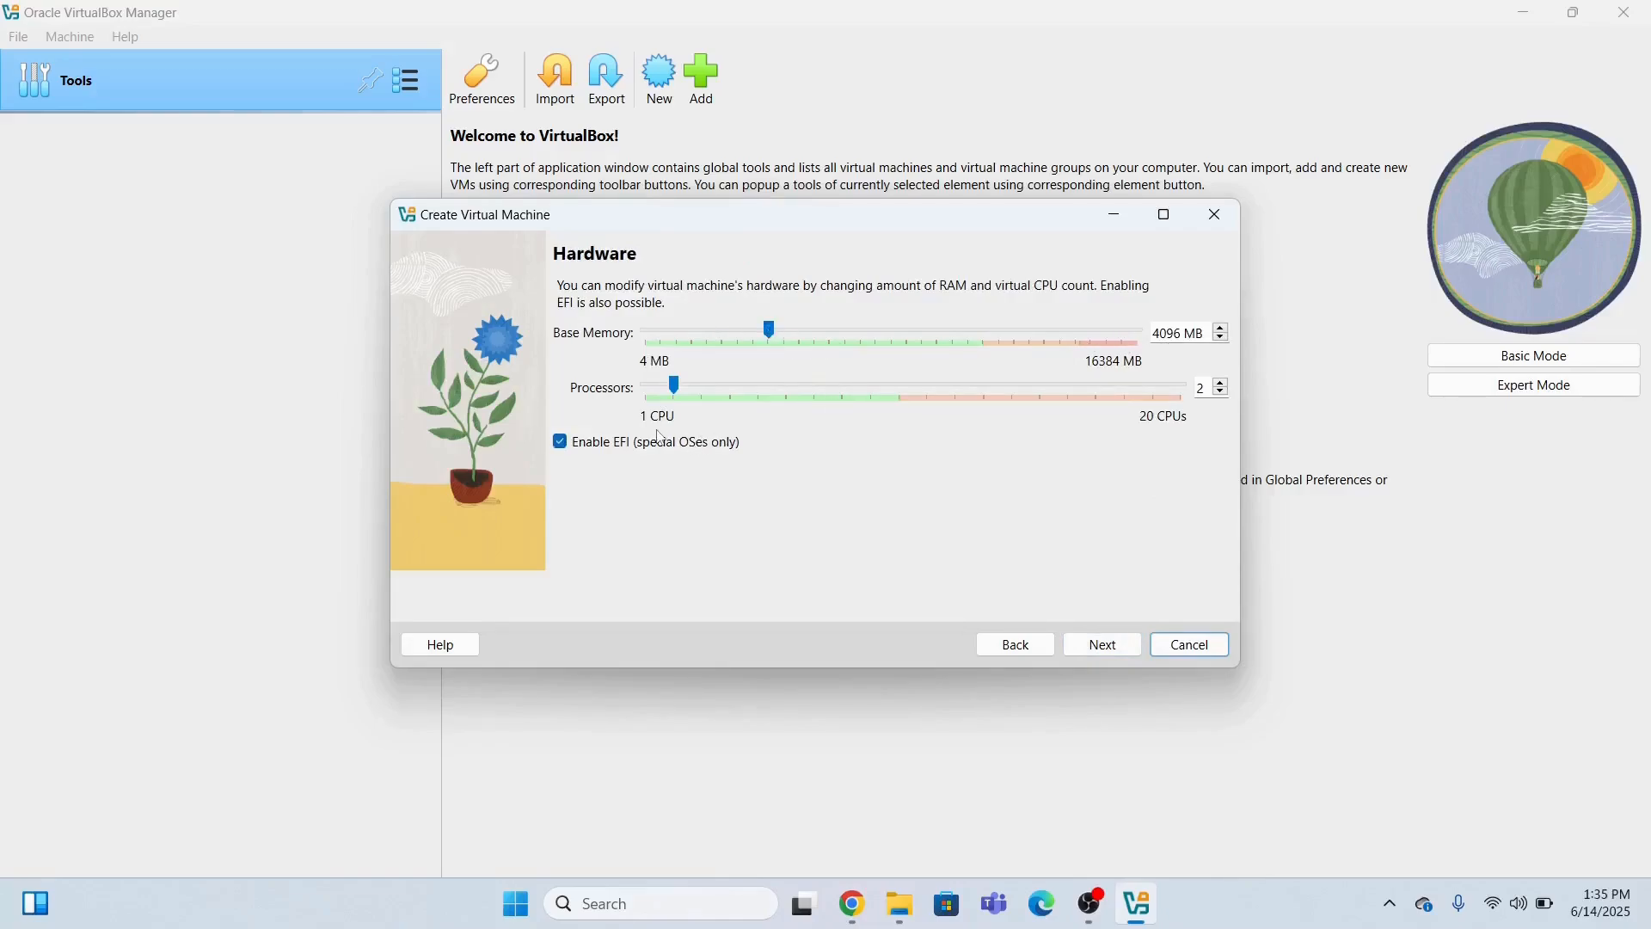
# Raise processors to 6, keep the 80 GB disk, and finish creating Windows11VM, then open its window.
pyautogui.click(1222, 384)
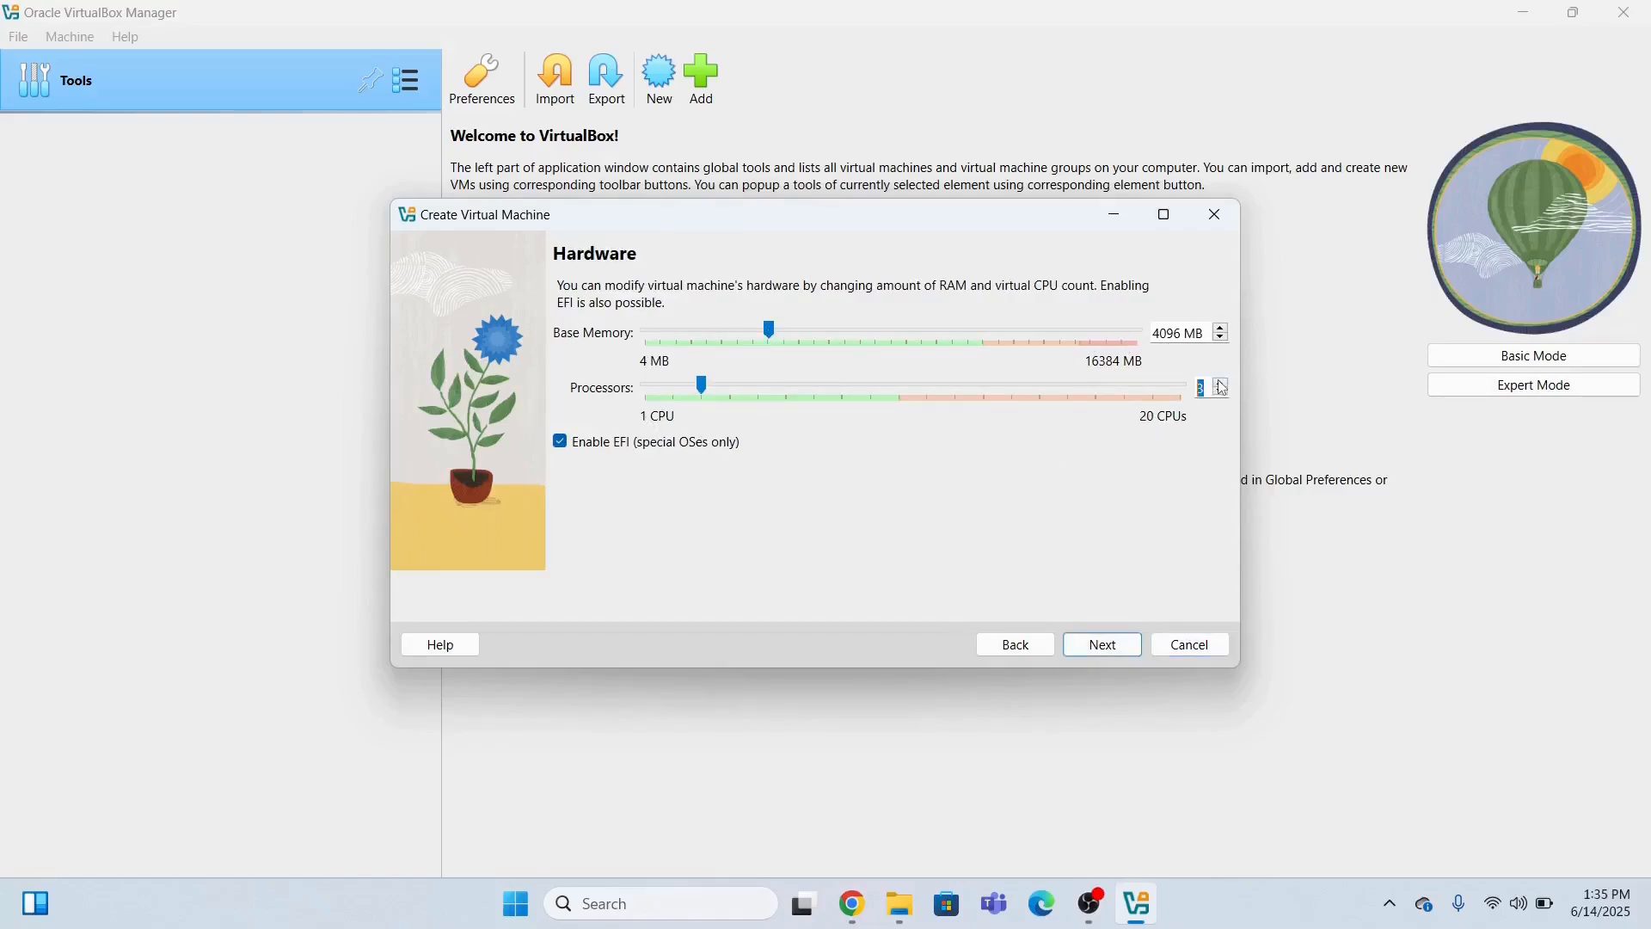
pyautogui.click(1222, 384)
pyautogui.click(1222, 383)
pyautogui.click(1222, 384)
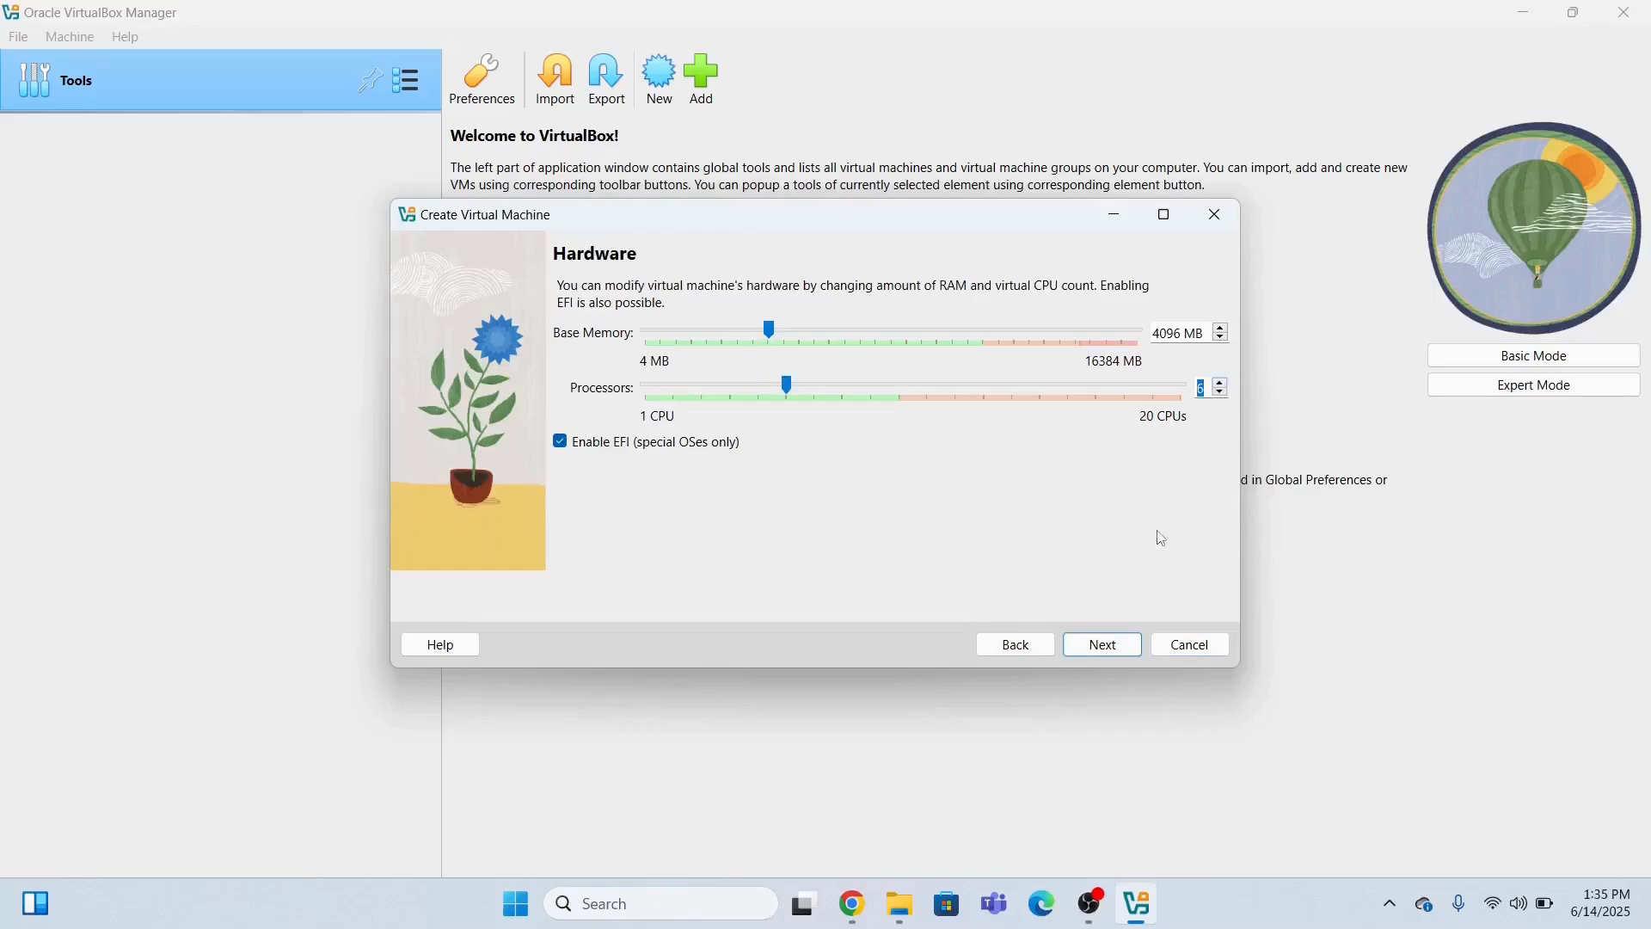
pyautogui.click(1110, 650)
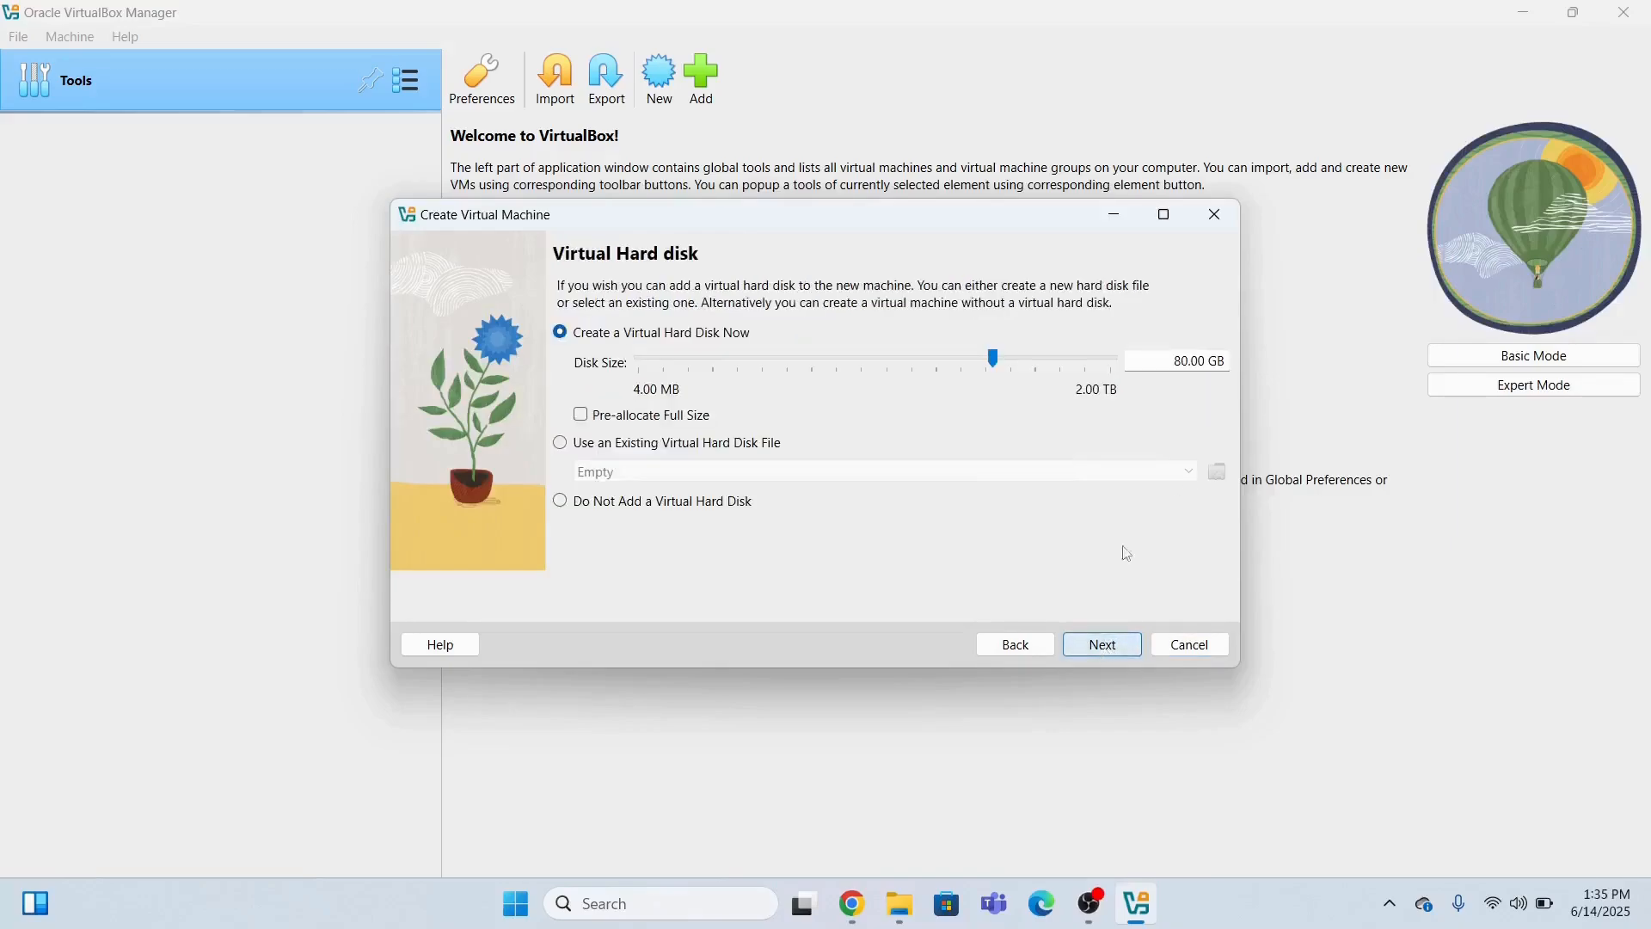
pyautogui.click(1104, 645)
pyautogui.click(1103, 646)
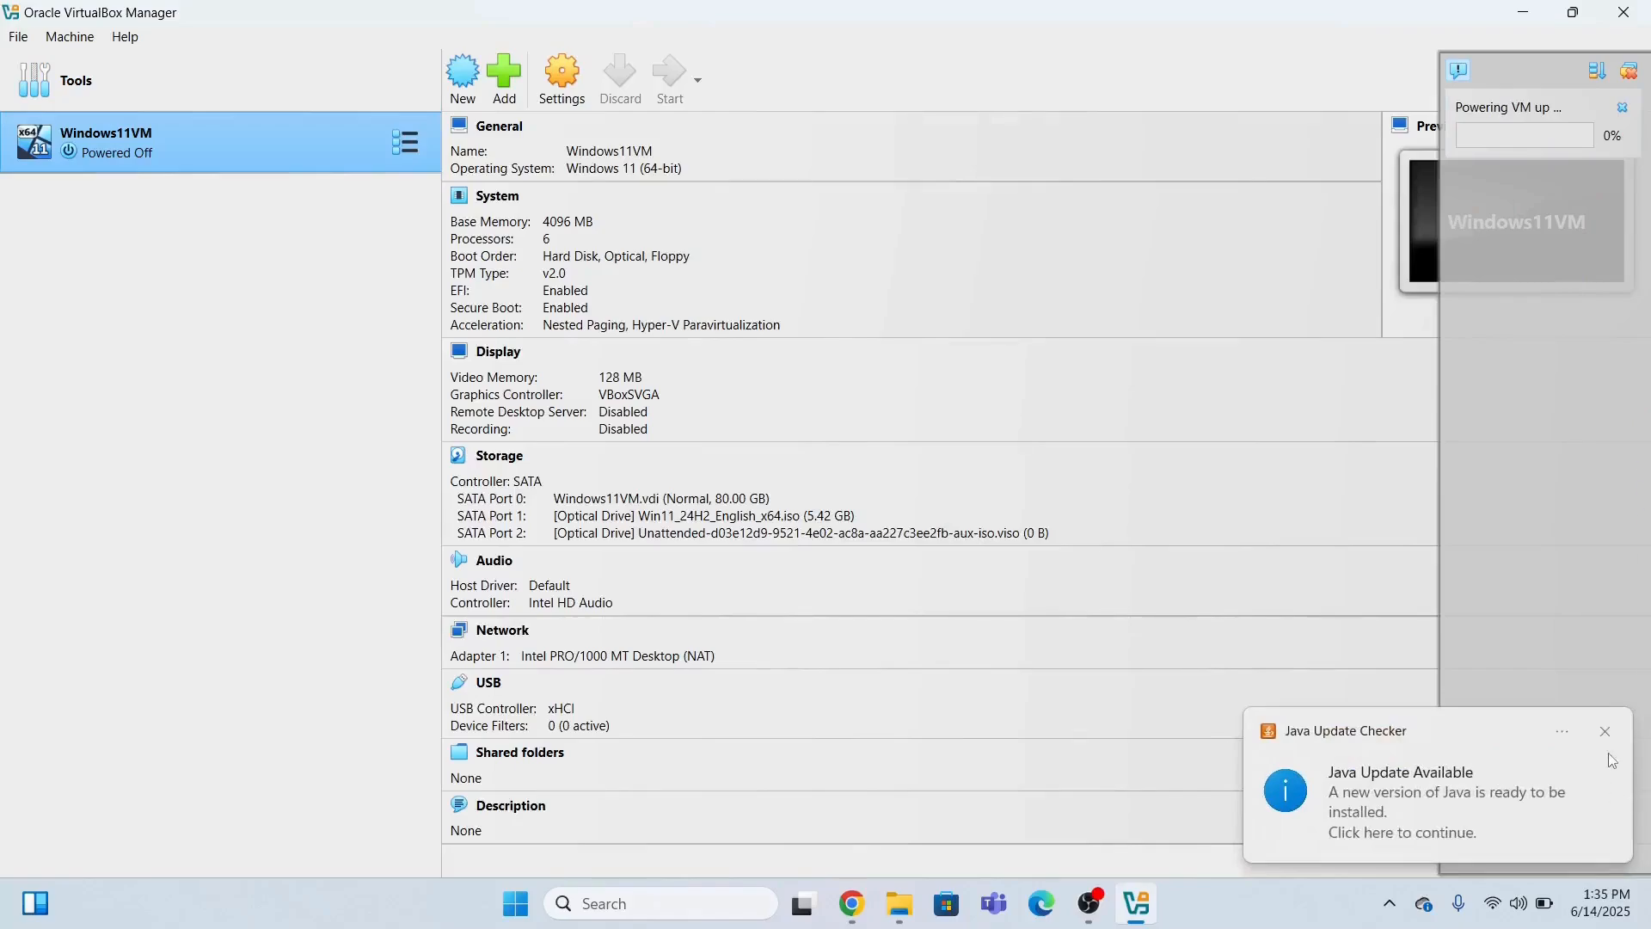
pyautogui.click(1605, 731)
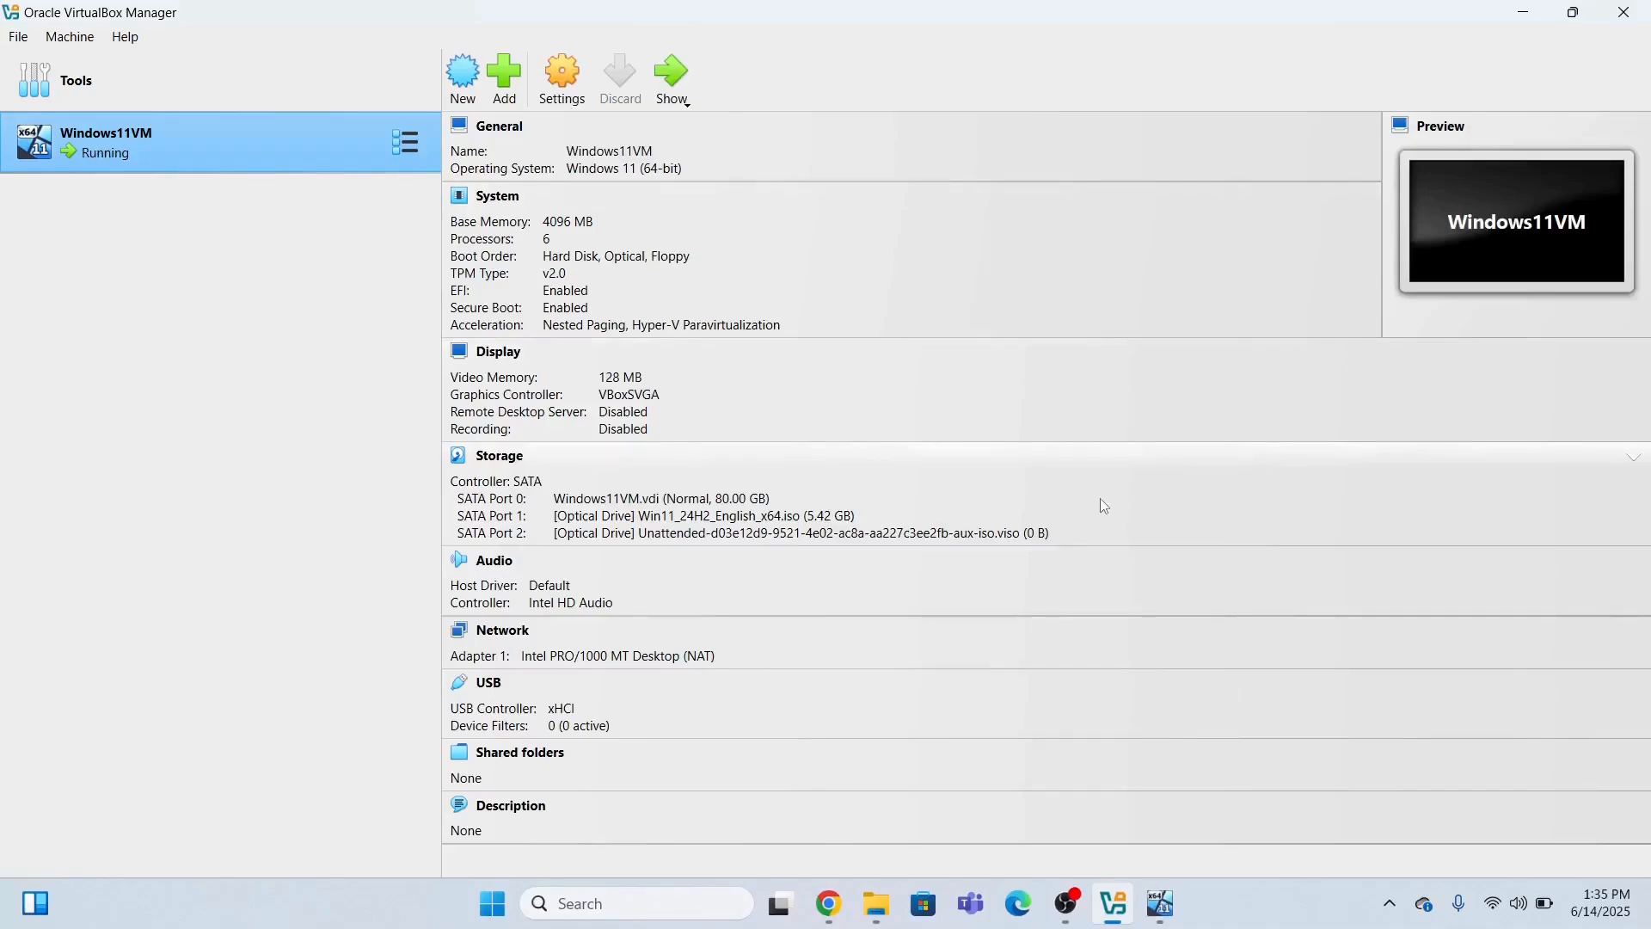
pyautogui.click(1158, 903)
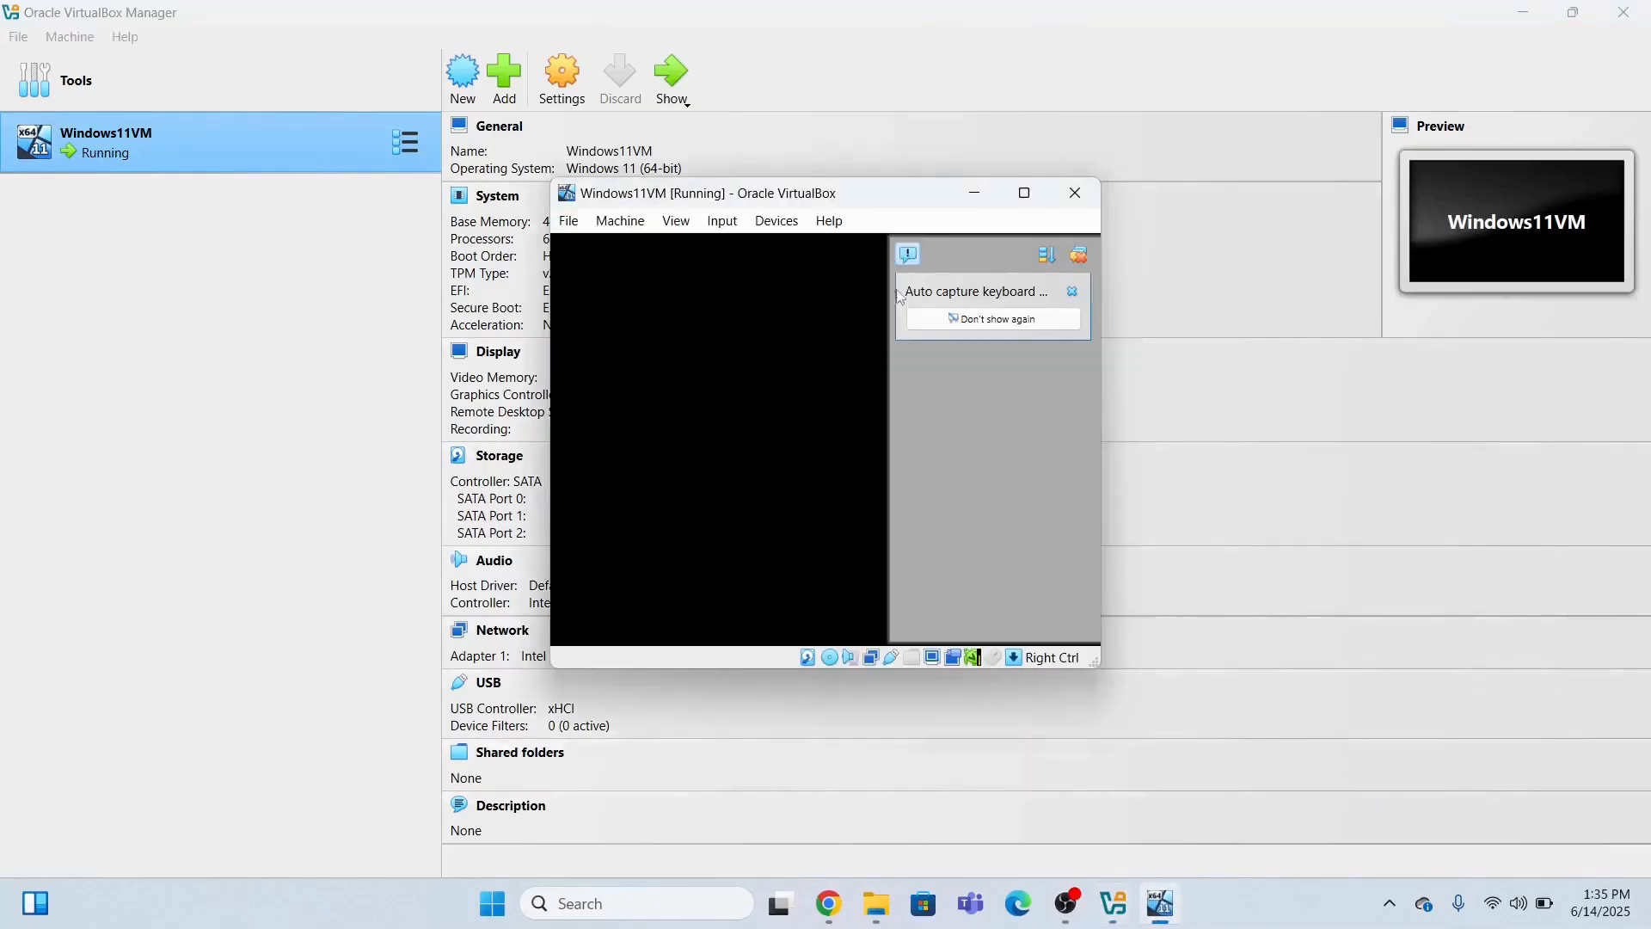
# Switch the Windows11VM window to Scaled Mode, boot from the installation disc, and maximize the window.
pyautogui.moveTo(1030, 201)
pyautogui.click(675, 222)
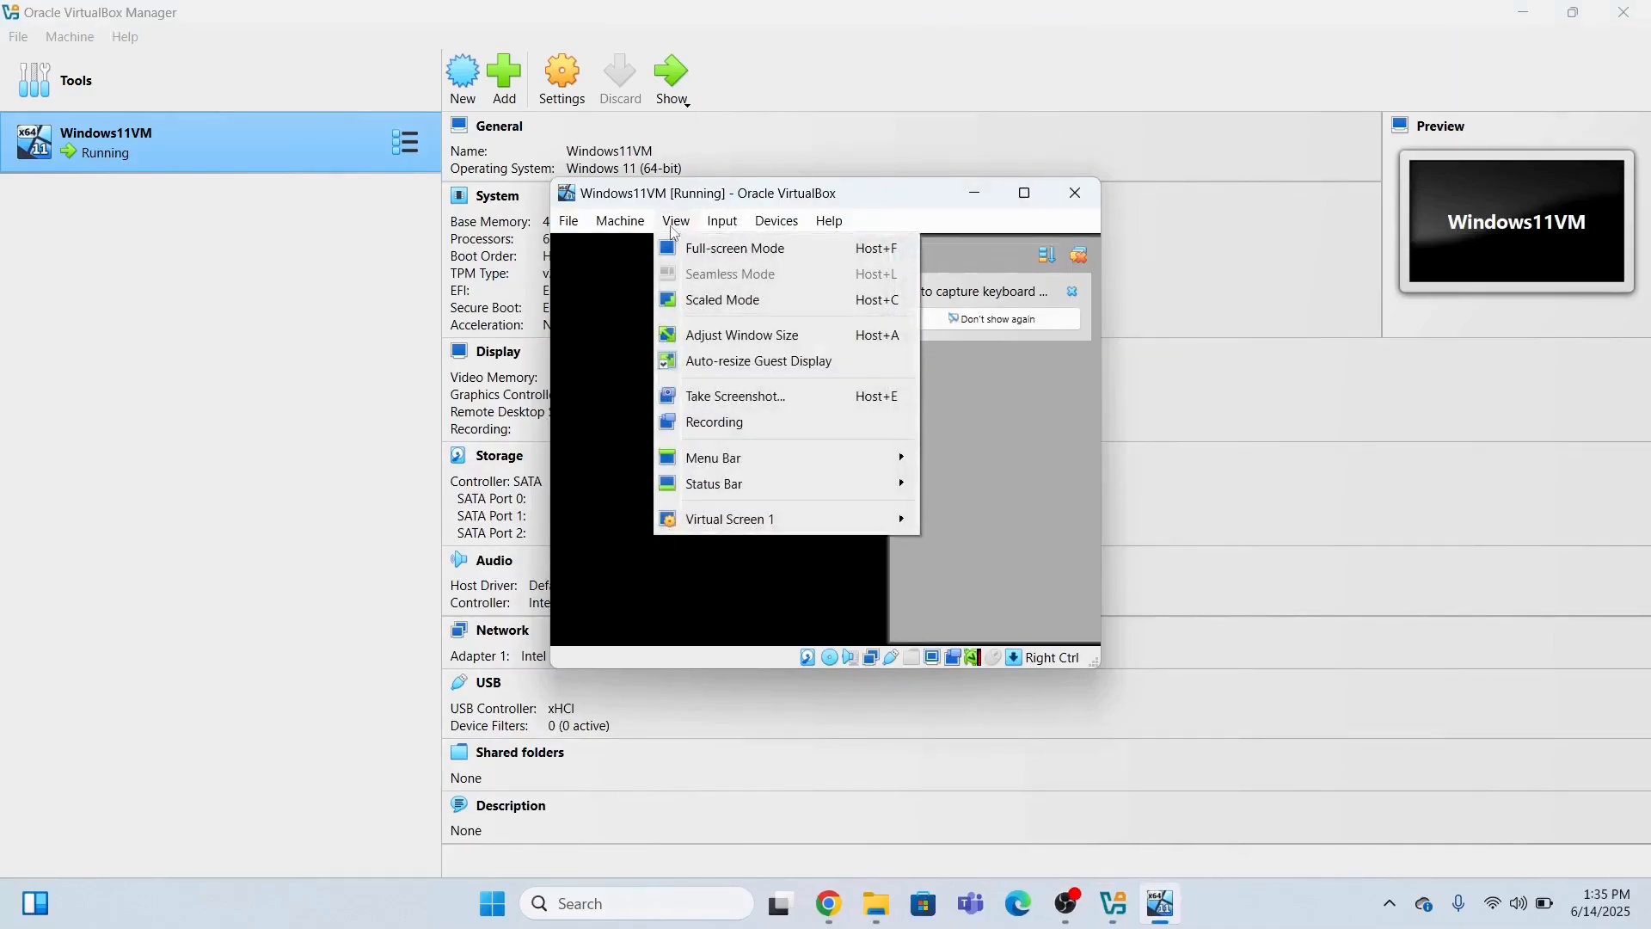
pyautogui.click(717, 305)
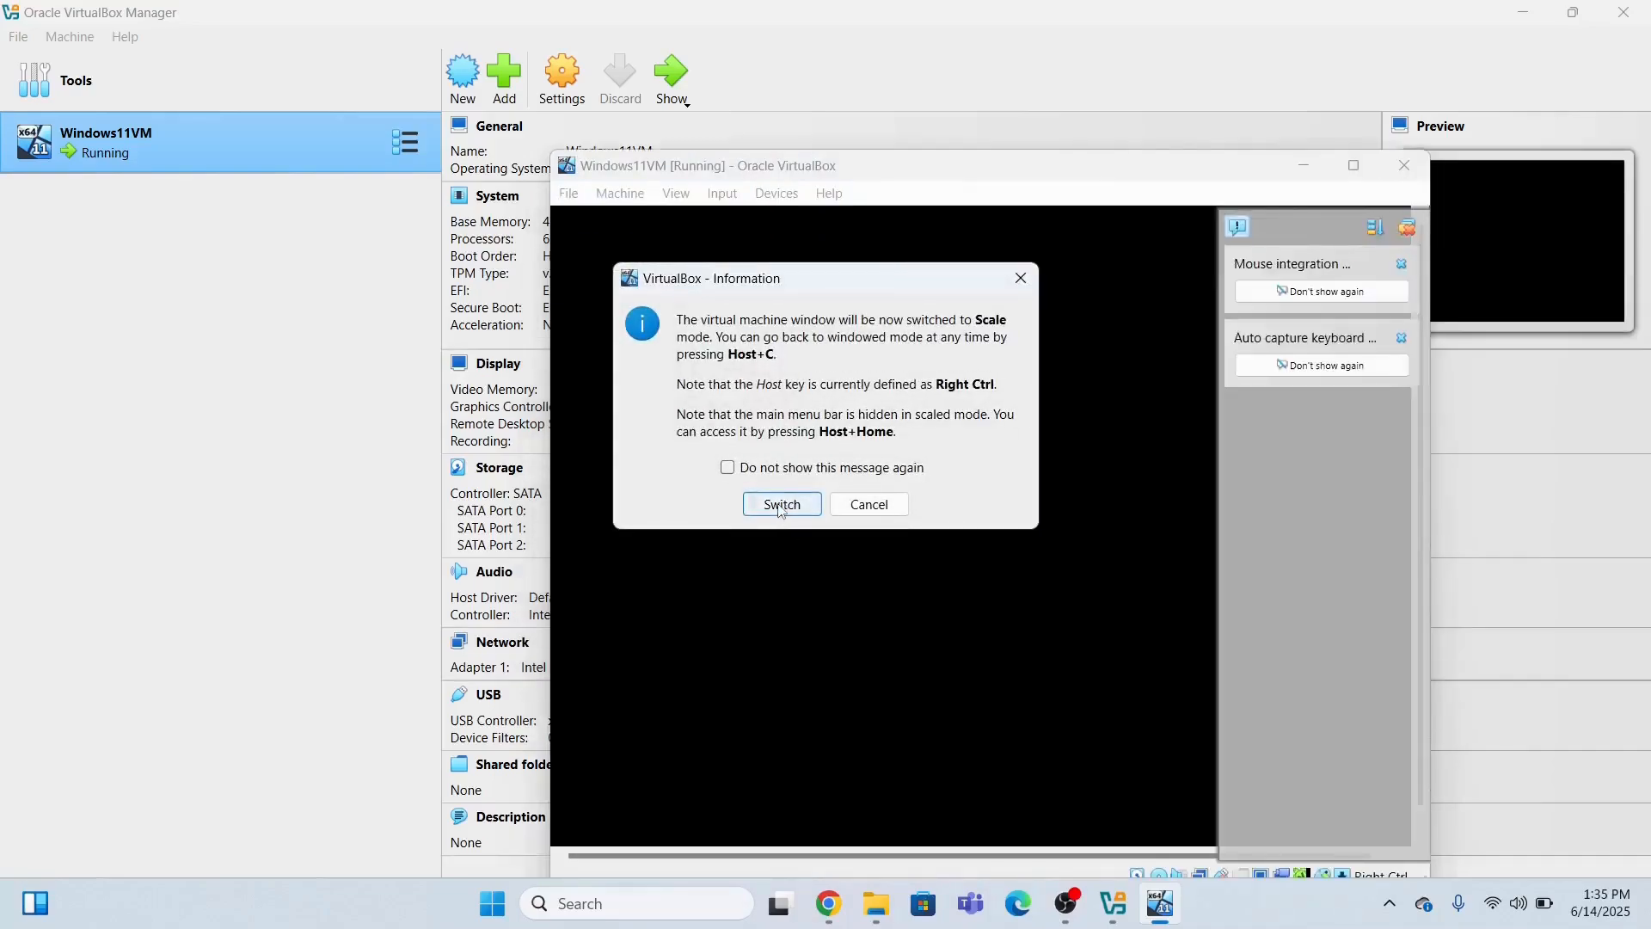
pyautogui.click(777, 501)
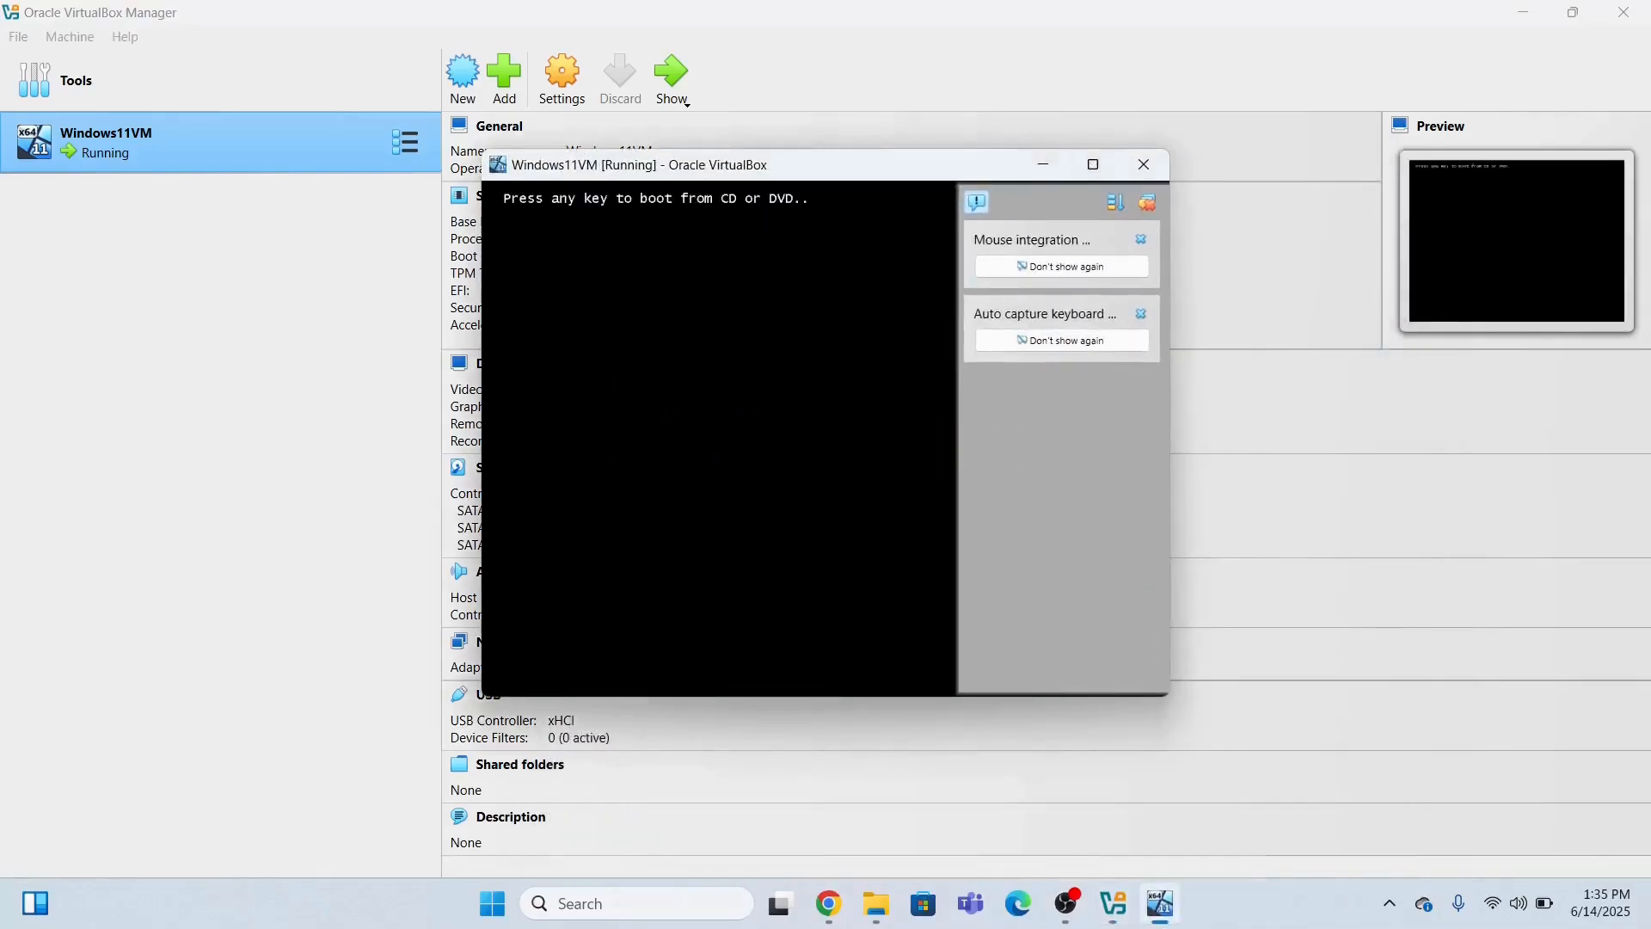
pyautogui.press('Return')
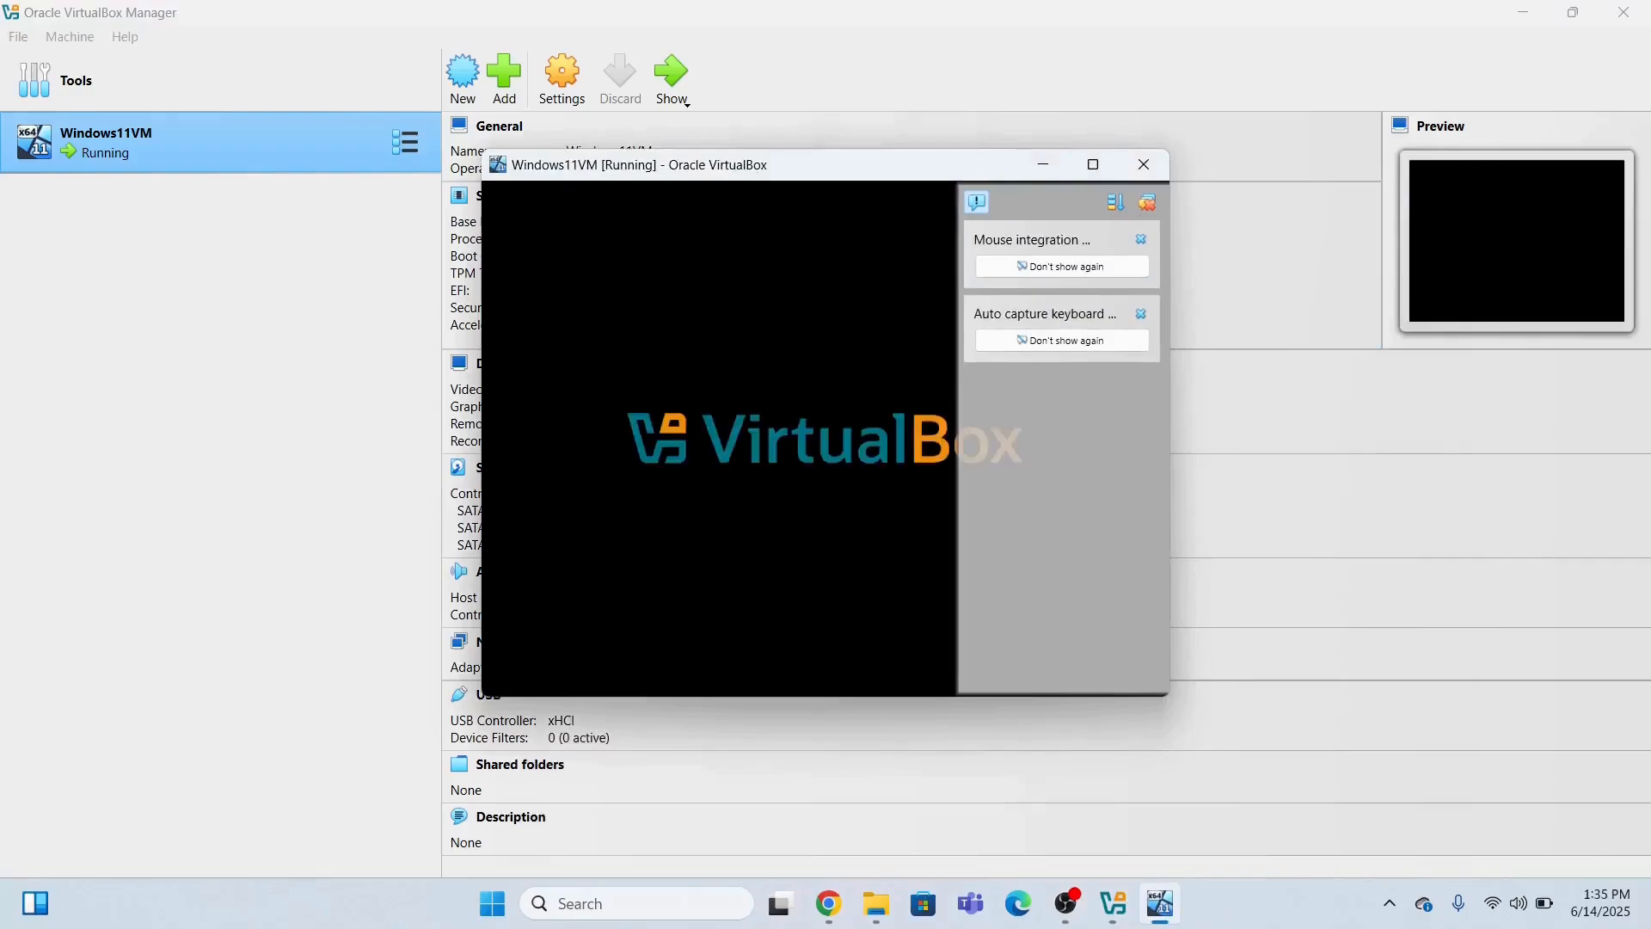
pyautogui.click(1093, 164)
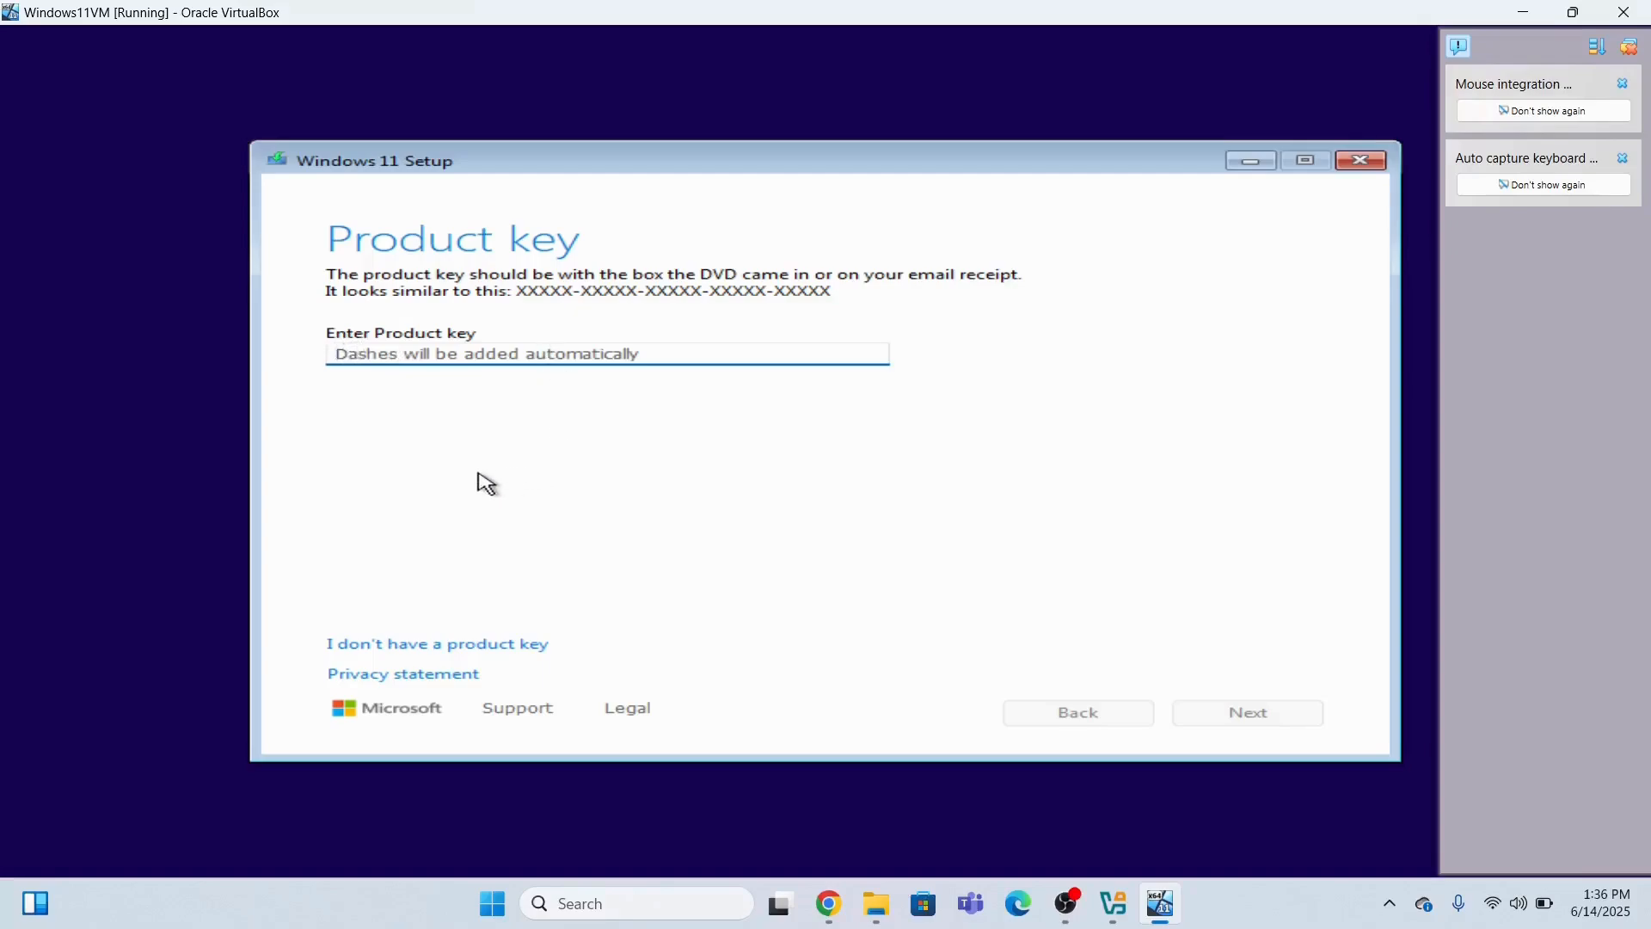
# Skip the product key with 'I don't have a product key' in Windows 11 Setup.
pyautogui.click(418, 645)
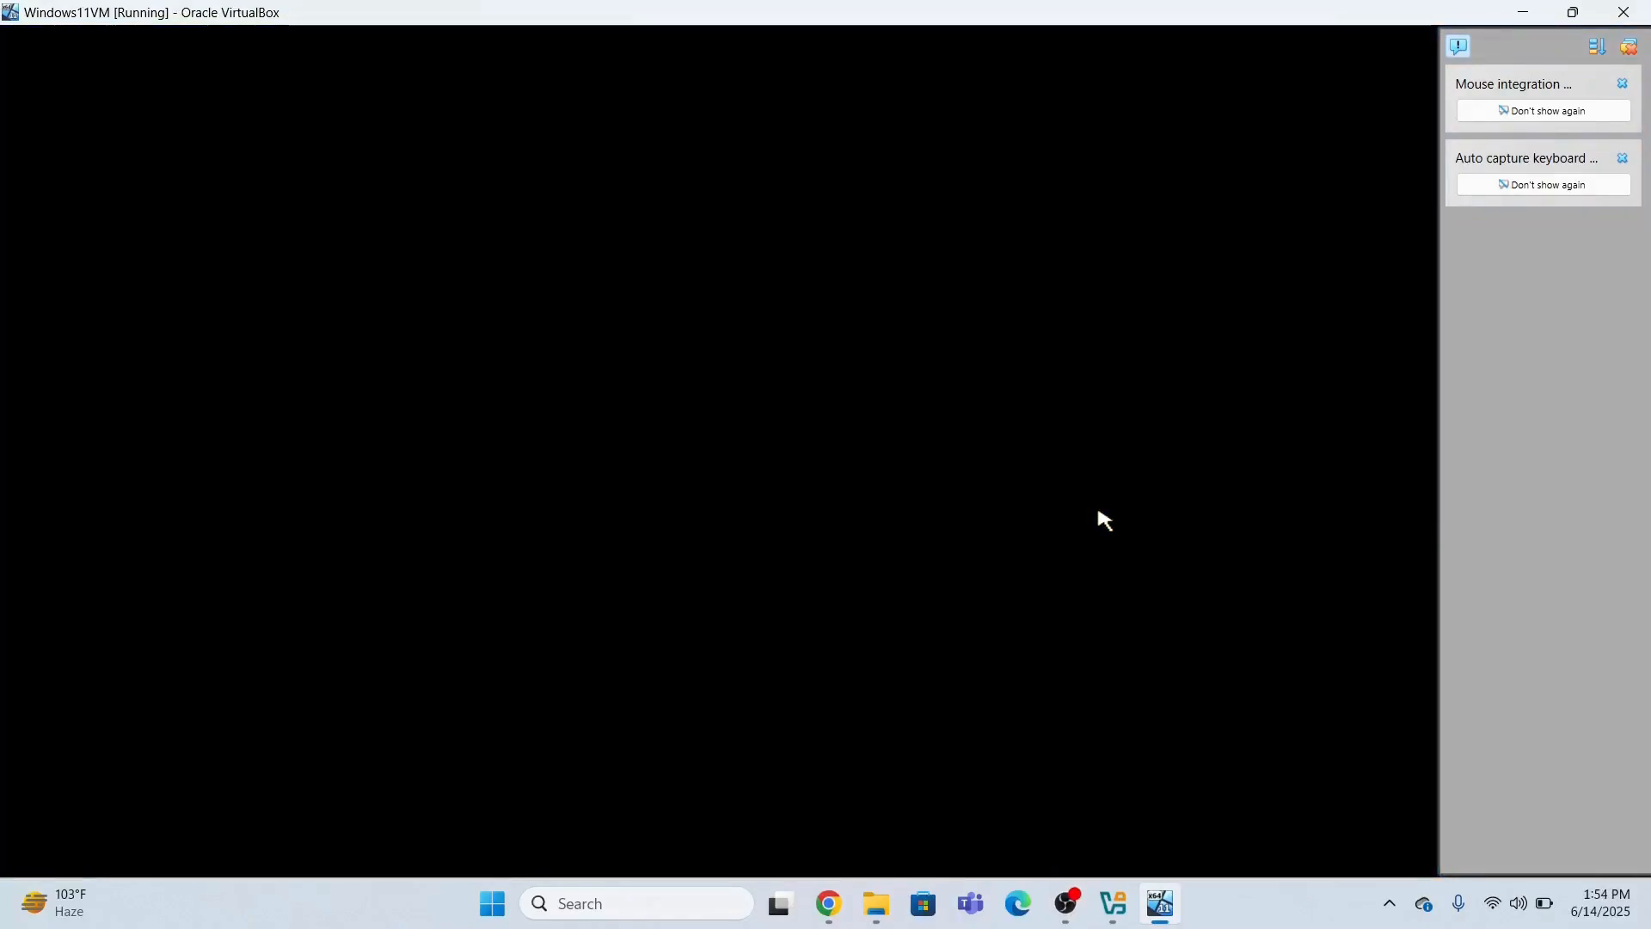
# Power off Windows11VM by closing its window.
pyautogui.click(1625, 12)
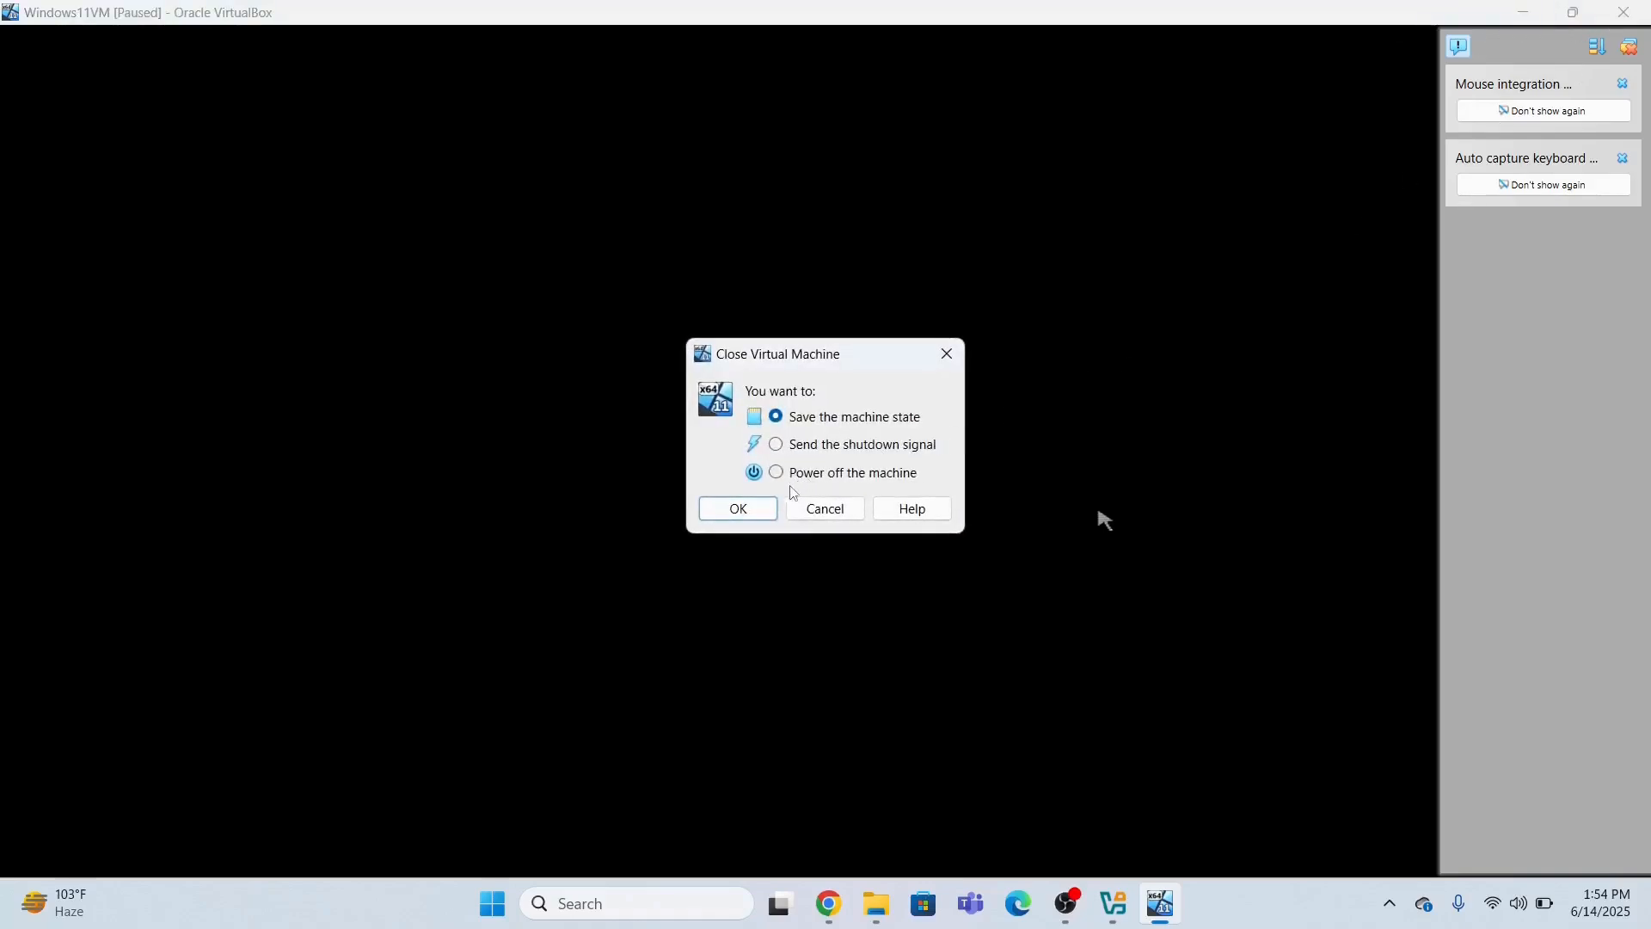
pyautogui.click(777, 472)
pyautogui.click(739, 514)
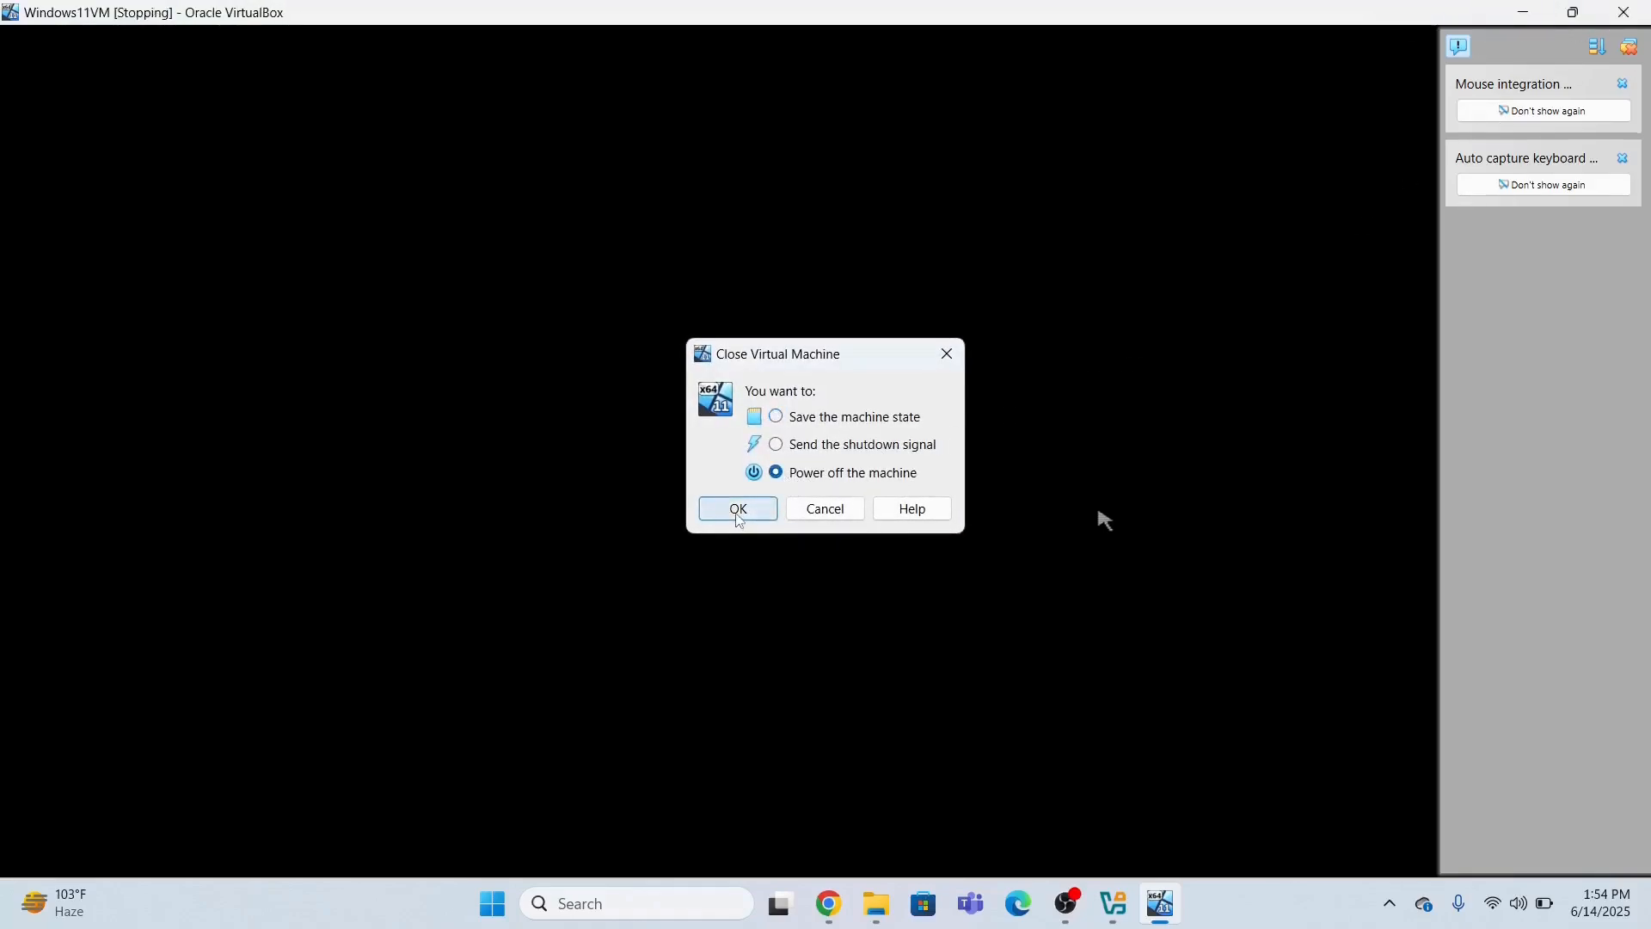
# Start Windows11VM again in scaled mode, then power it off once more.
pyautogui.click(1153, 915)
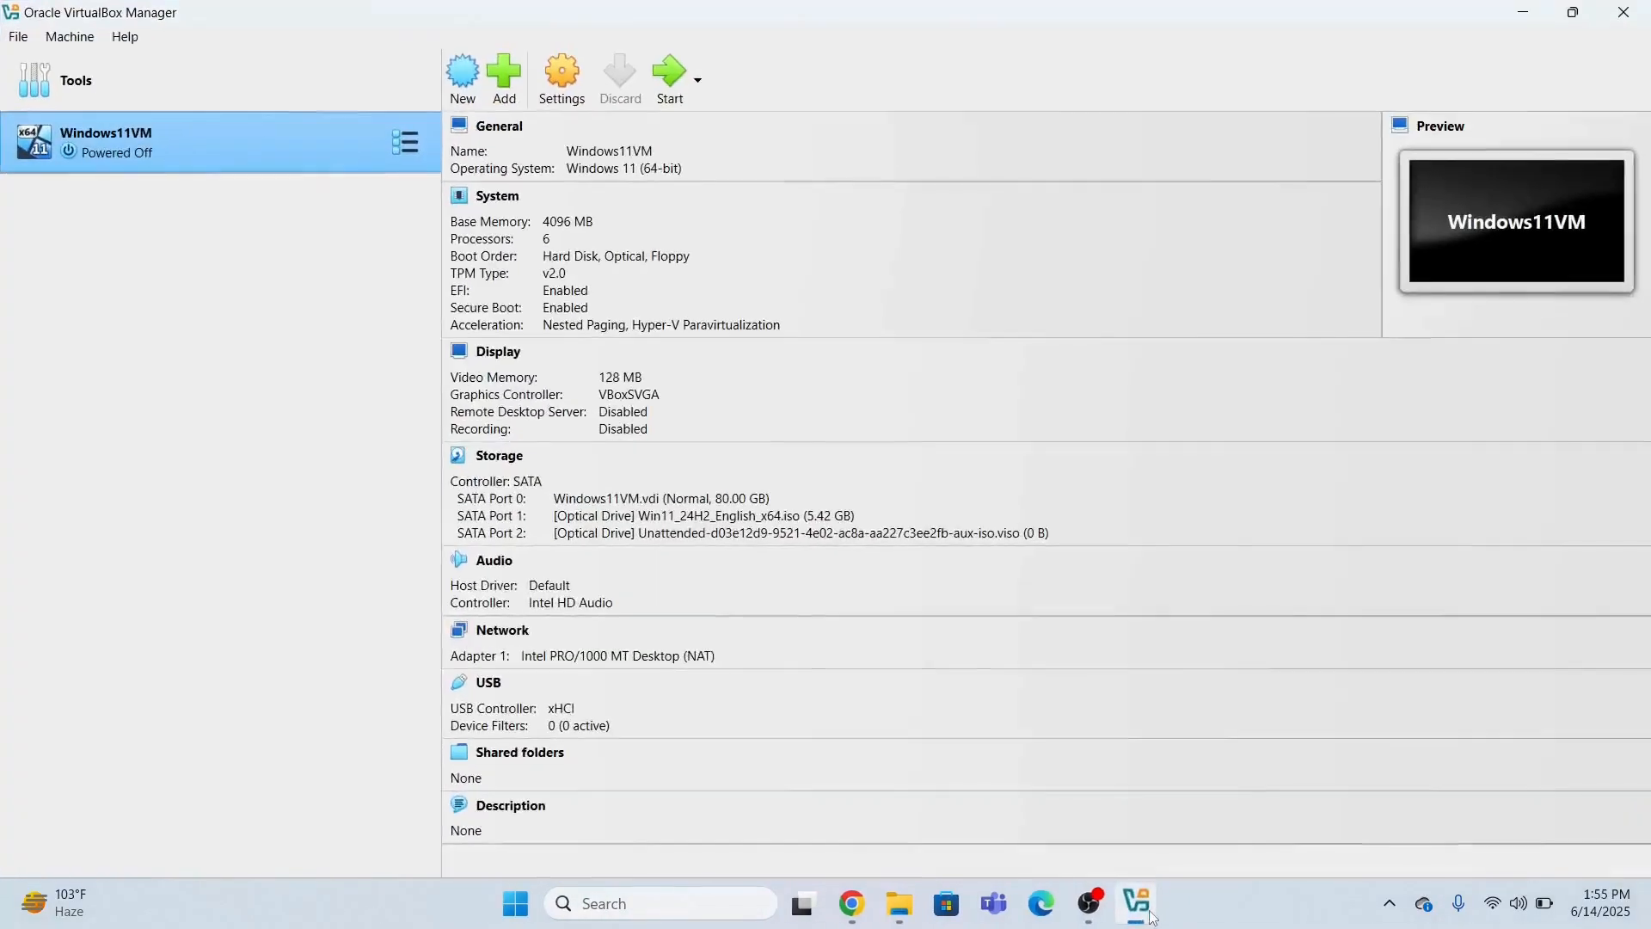
pyautogui.click(678, 87)
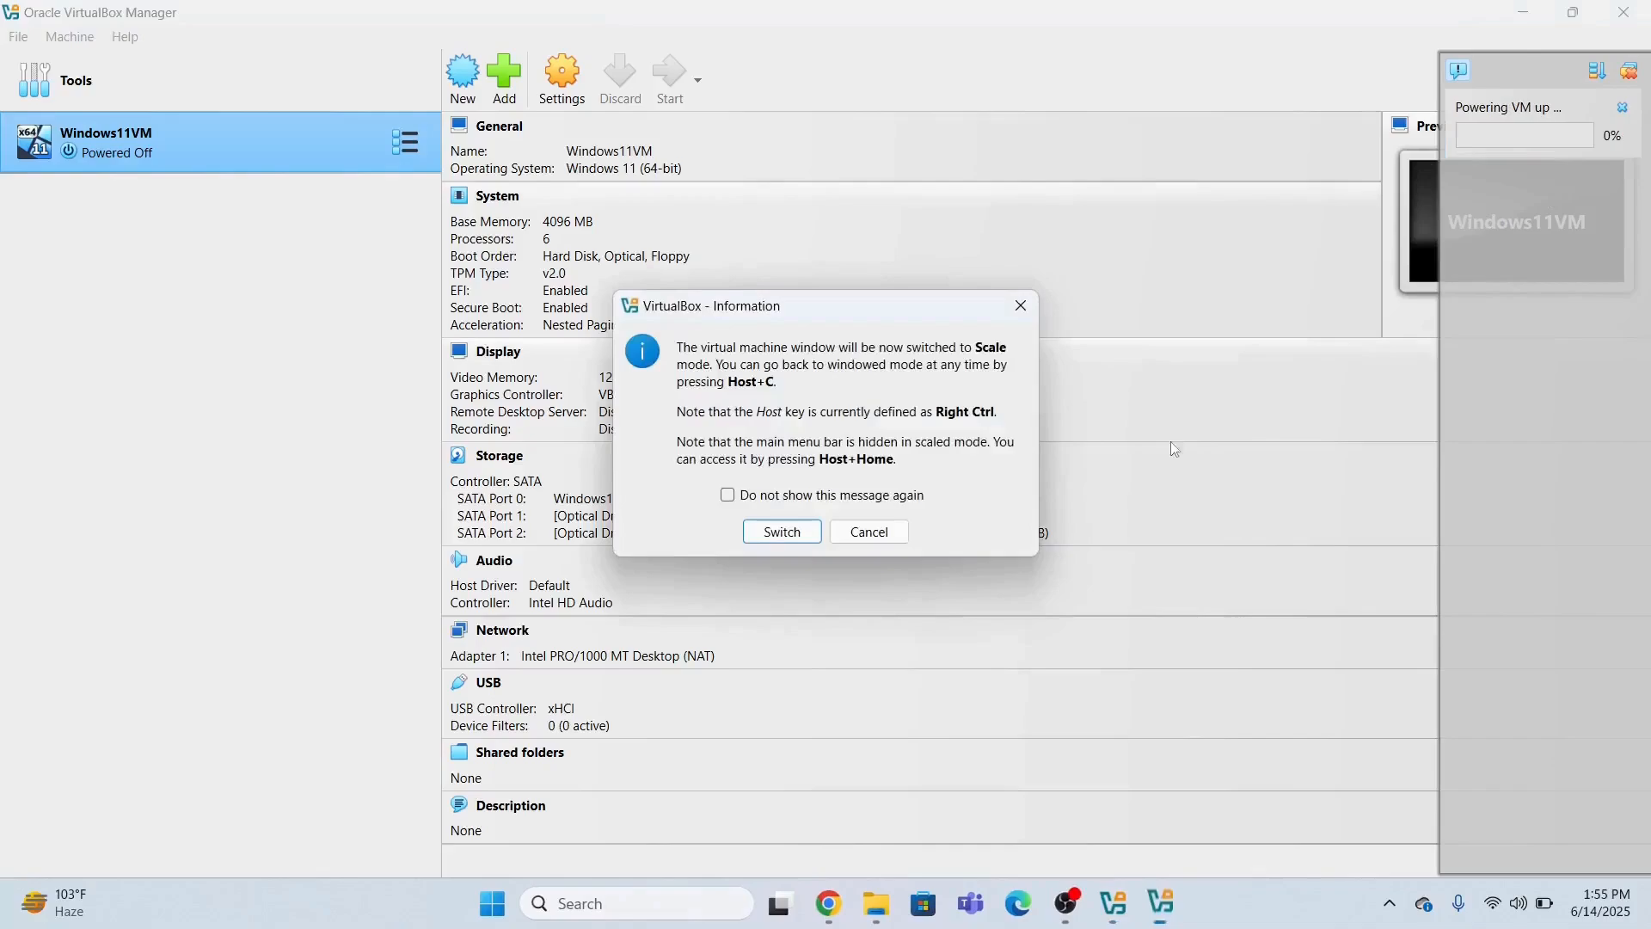
pyautogui.click(783, 531)
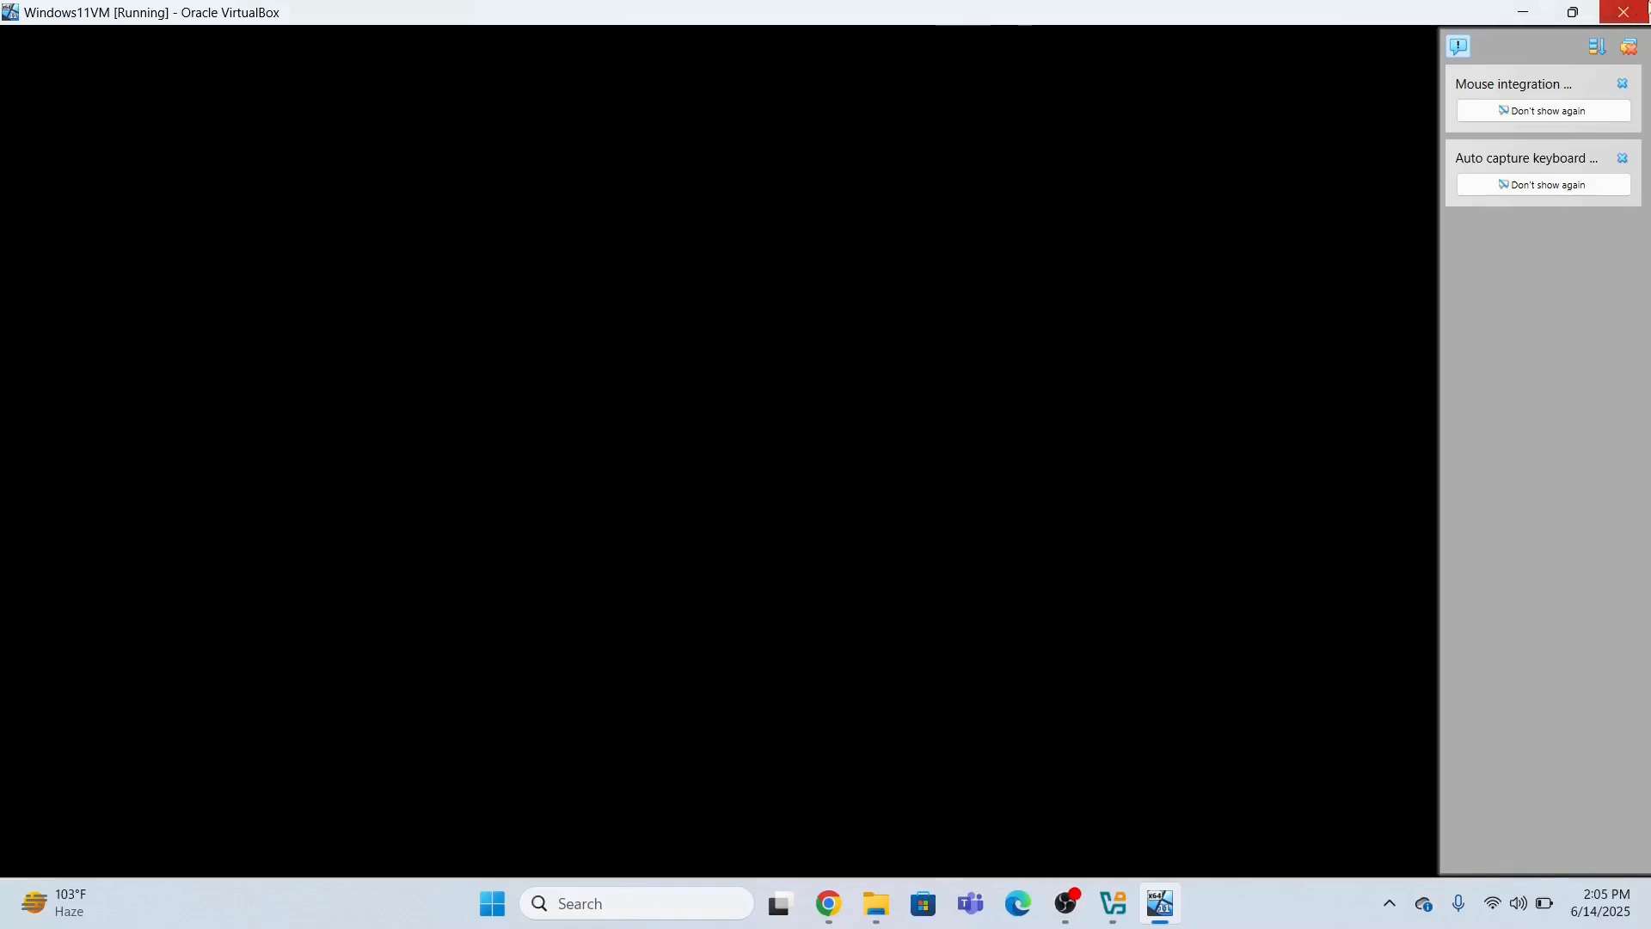
pyautogui.click(1623, 12)
pyautogui.click(731, 514)
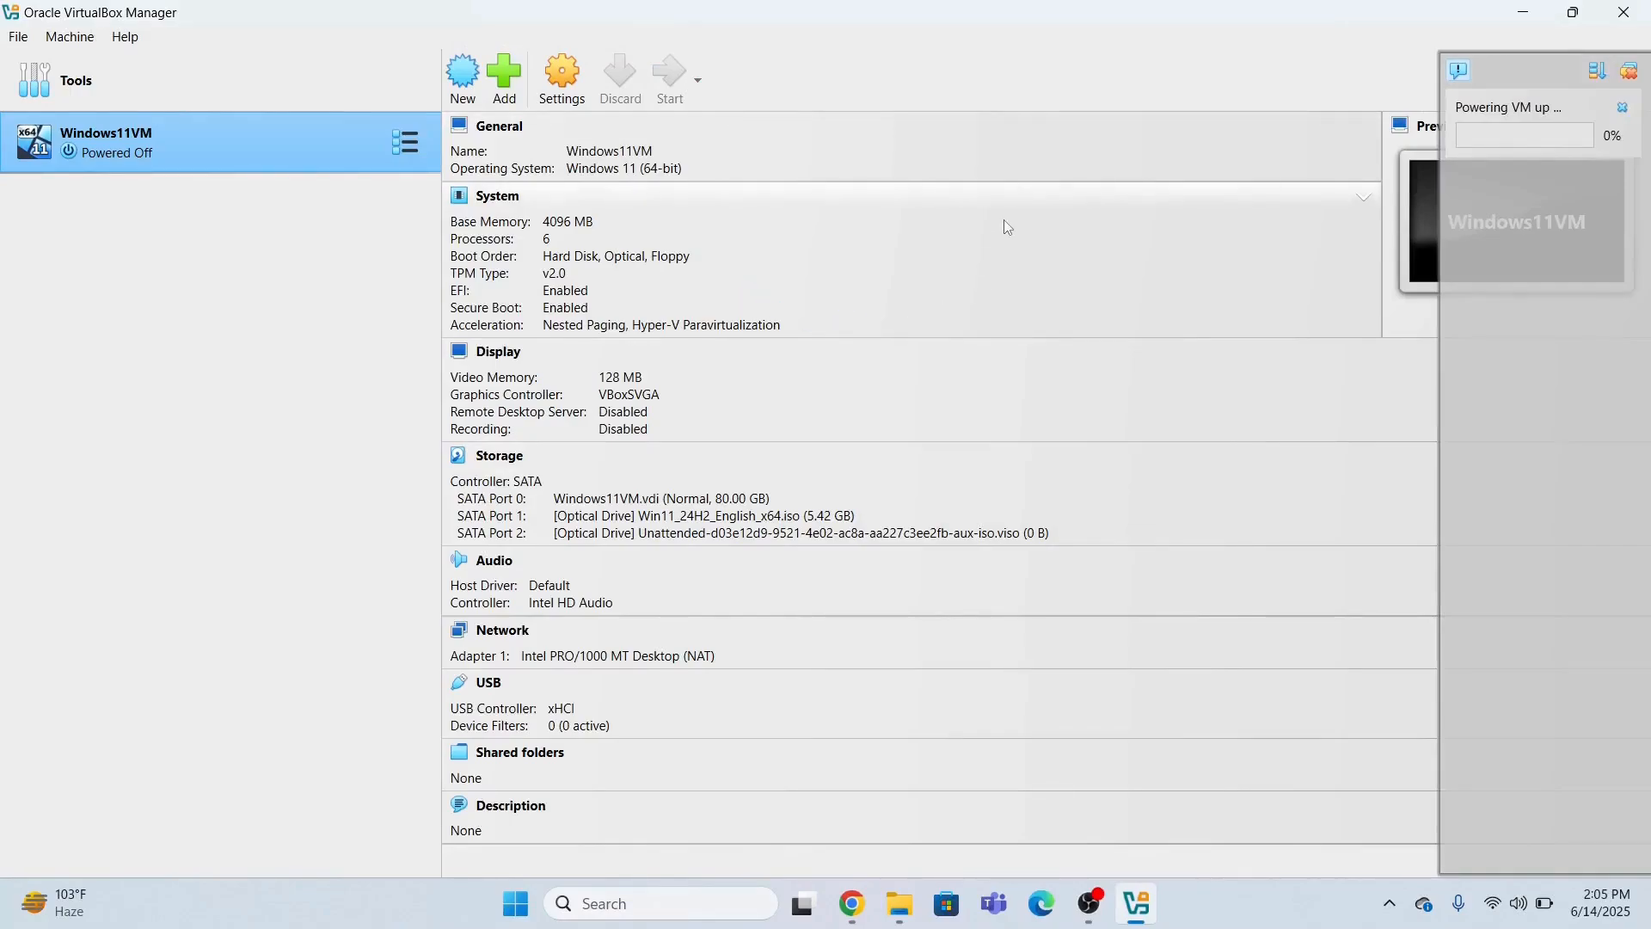
# Switch Windows11VM to scaled mode and close the Start menu once the Windows 11 desktop loads.
pyautogui.click(753, 542)
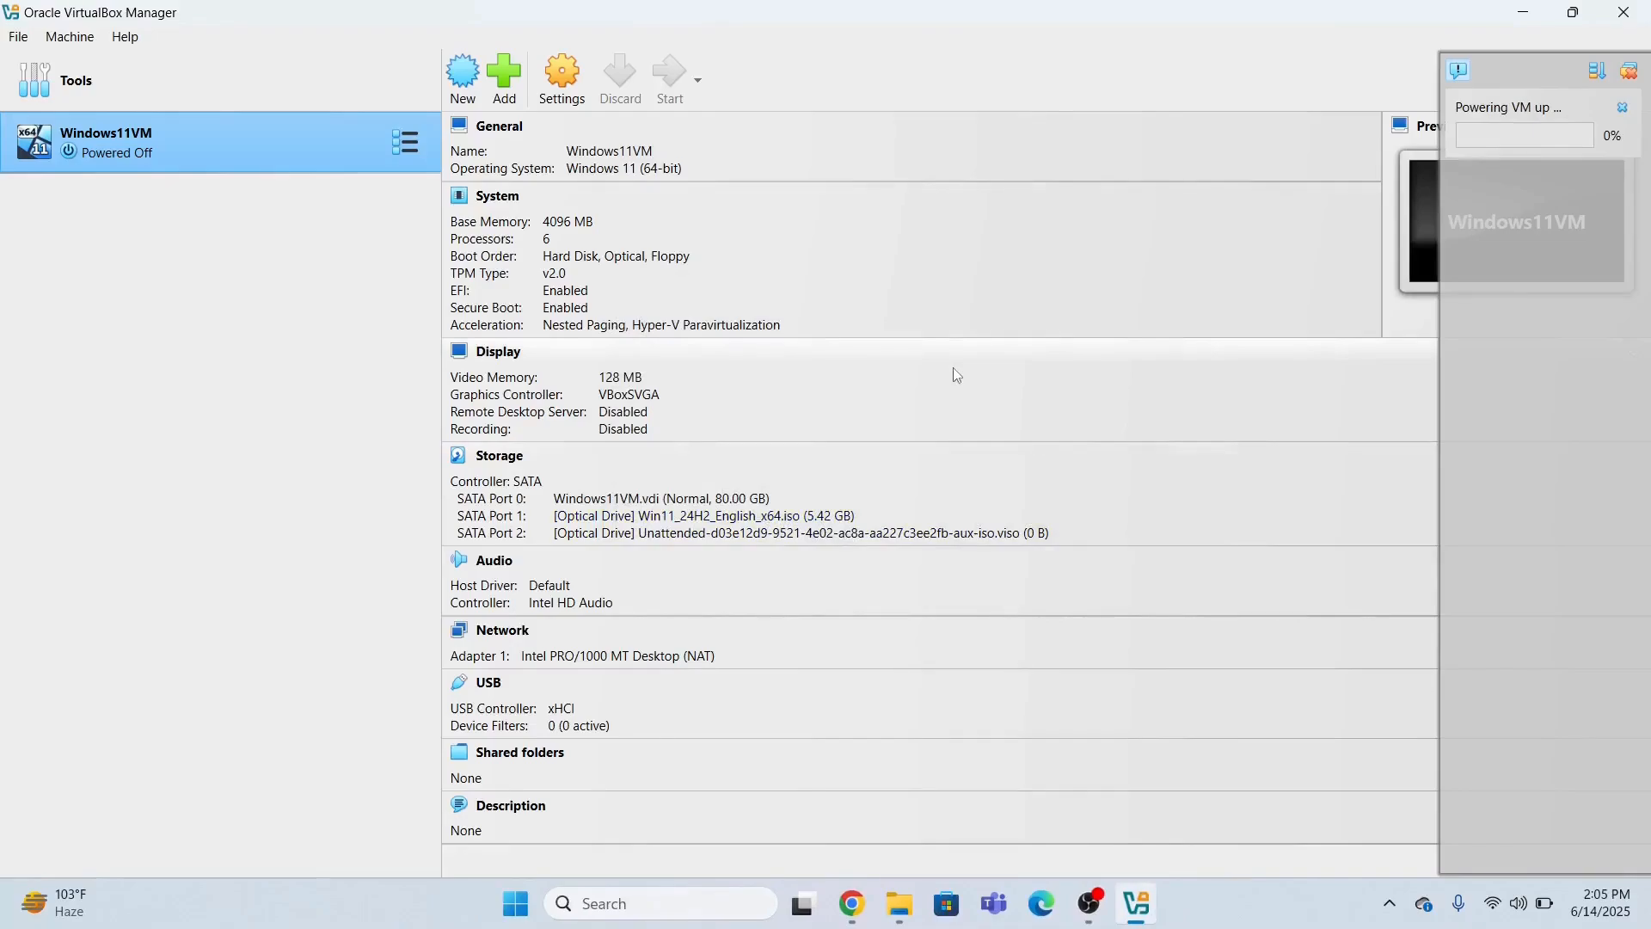
pyautogui.moveTo(1142, 913)
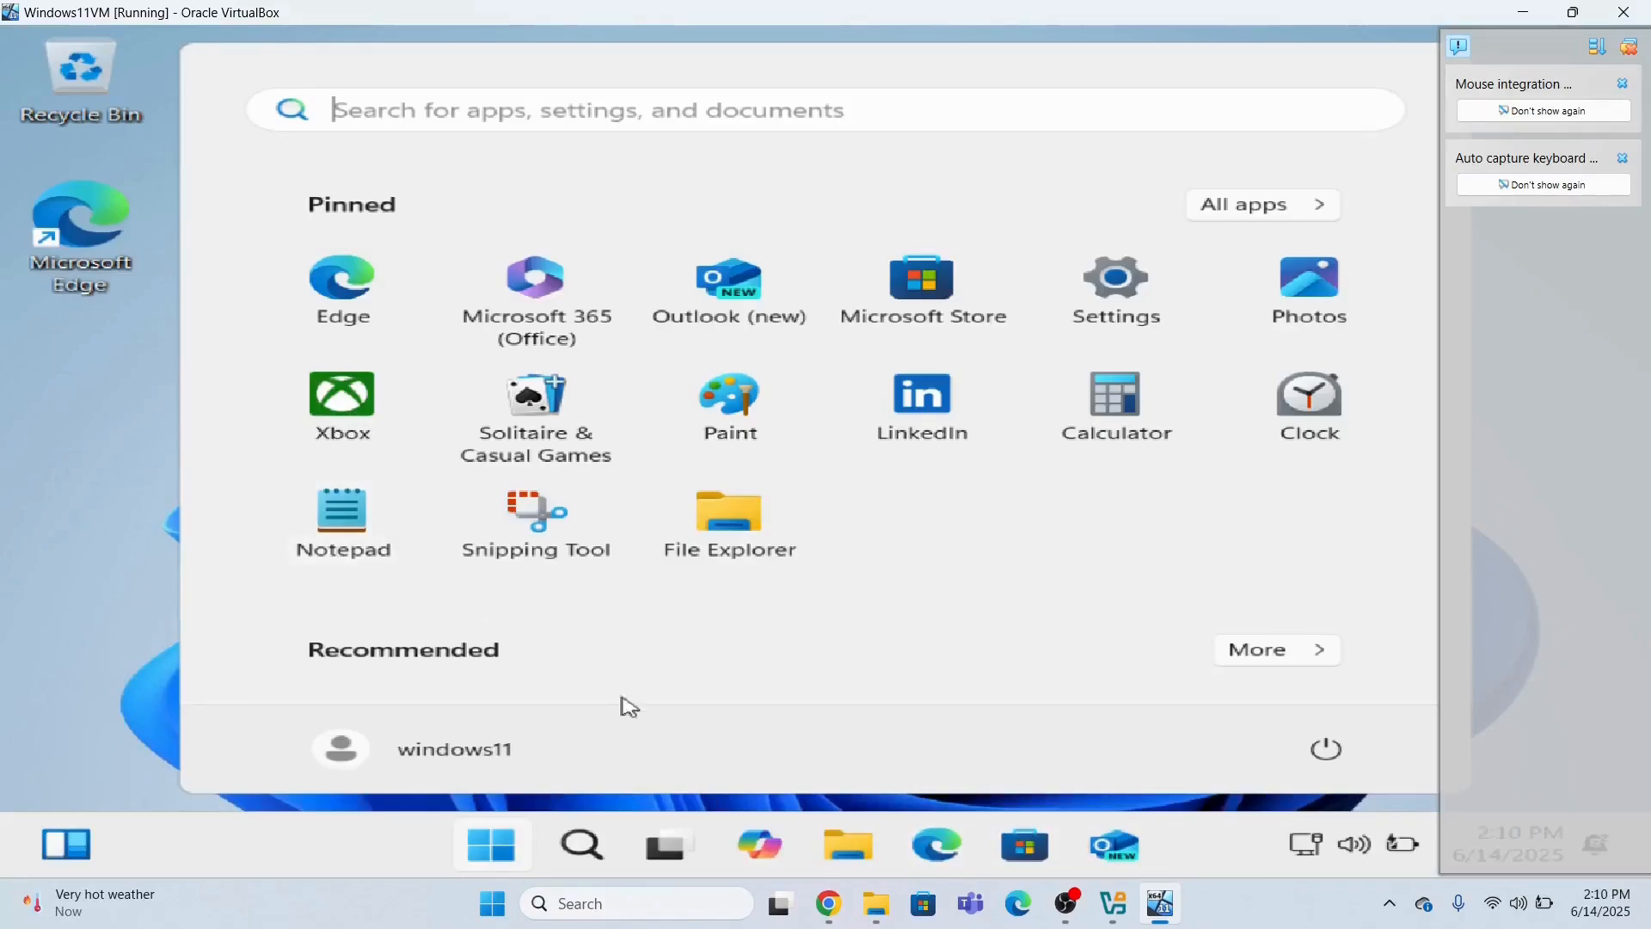
pyautogui.click(506, 850)
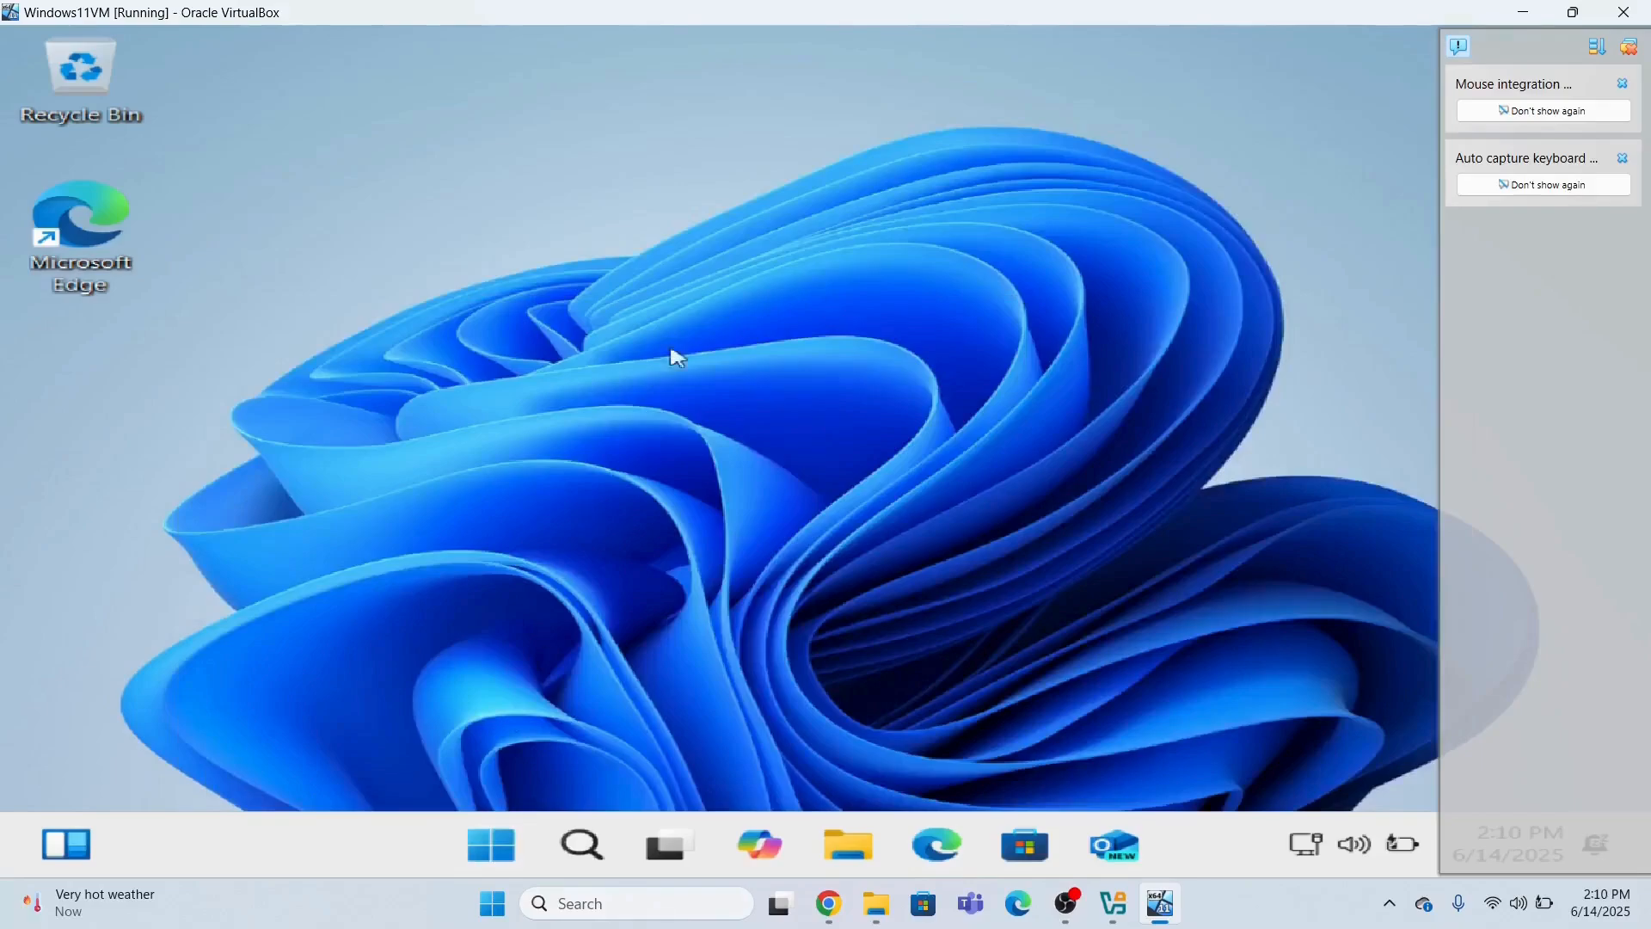